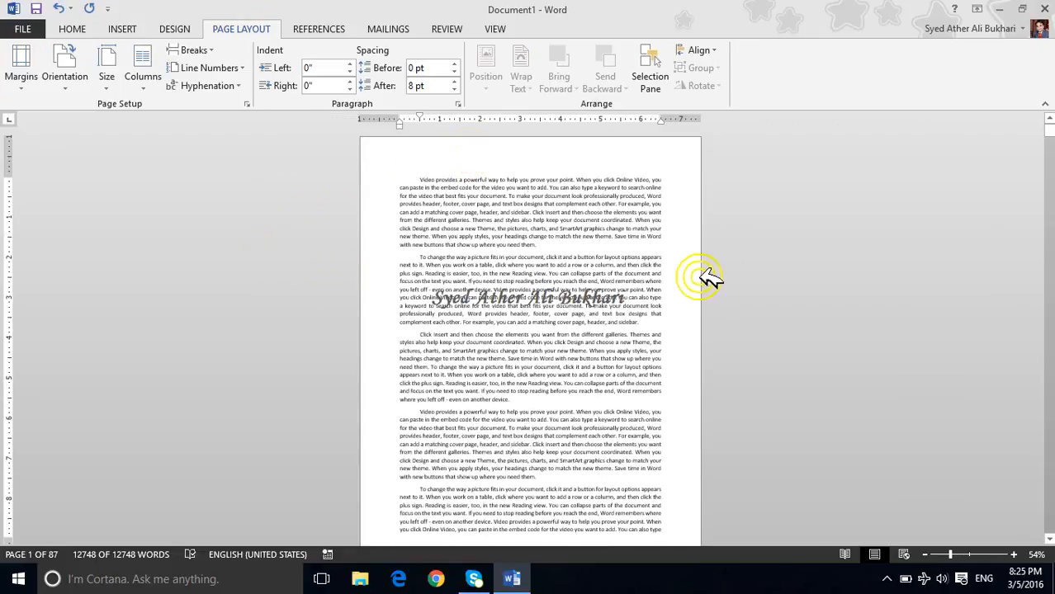
Apply the Narrow margin preset, with 0.5" on every side, to the document
{"action": "scroll", "coordinate": [710, 281], "scroll_direction": "down", "scroll_amount": 5}
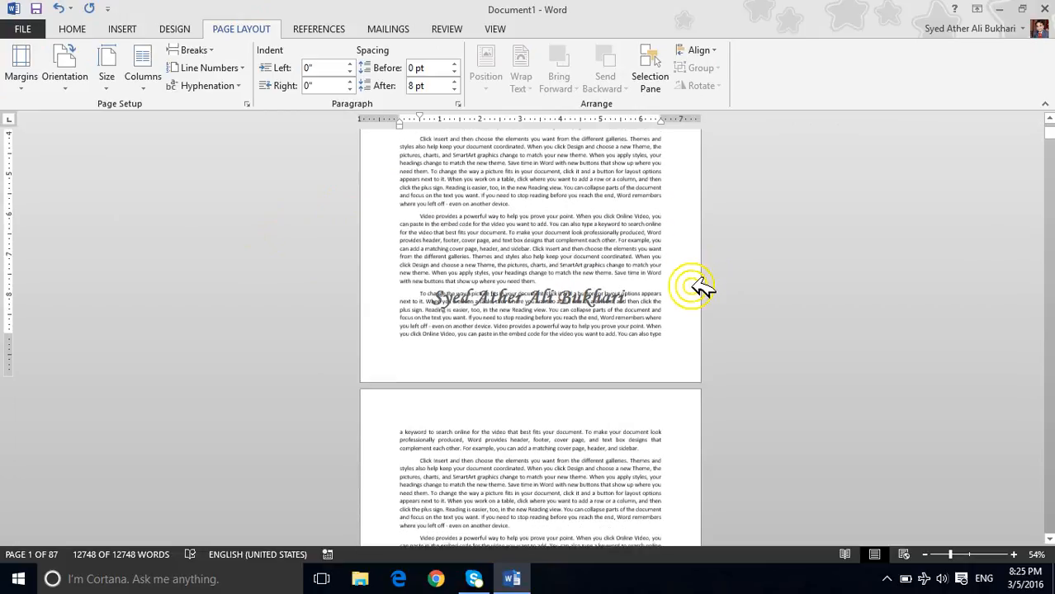
{"action": "scroll", "coordinate": [406, 417], "scroll_direction": "up", "scroll_amount": 5}
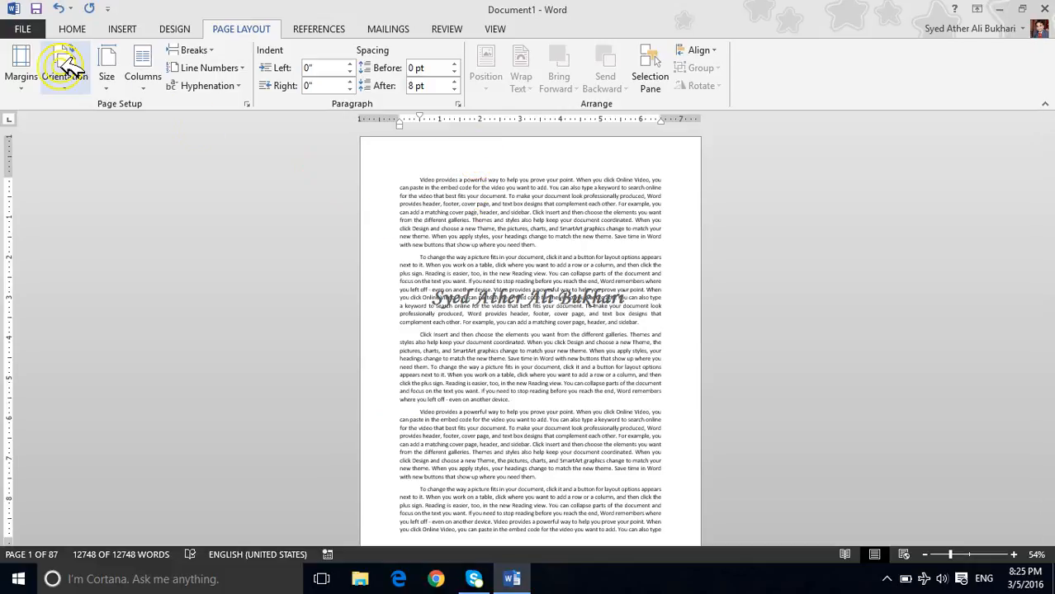
{"action": "left_click", "coordinate": [31, 77]}
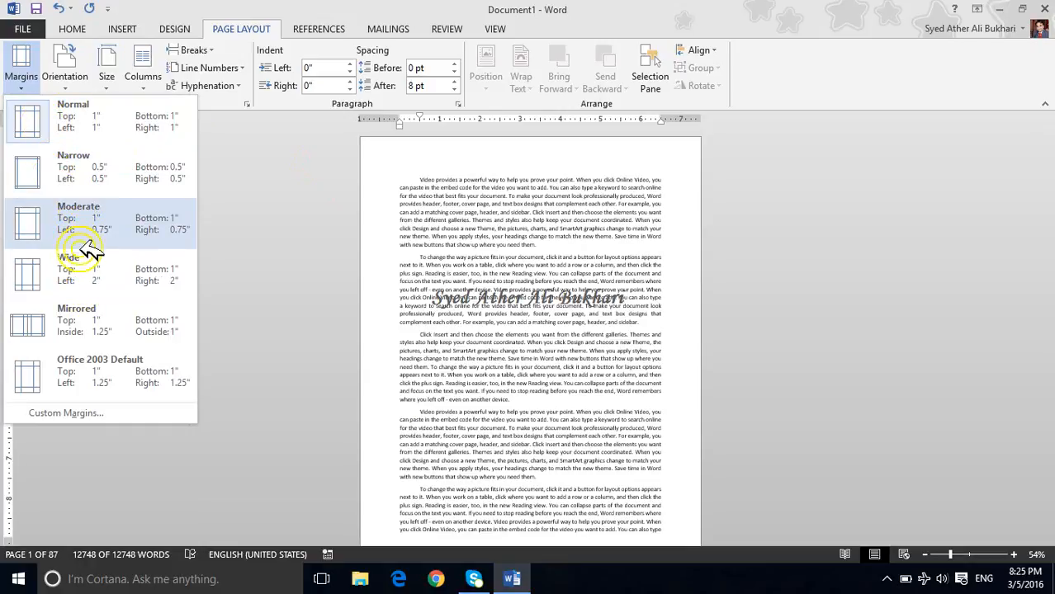
{"action": "left_click", "coordinate": [74, 190]}
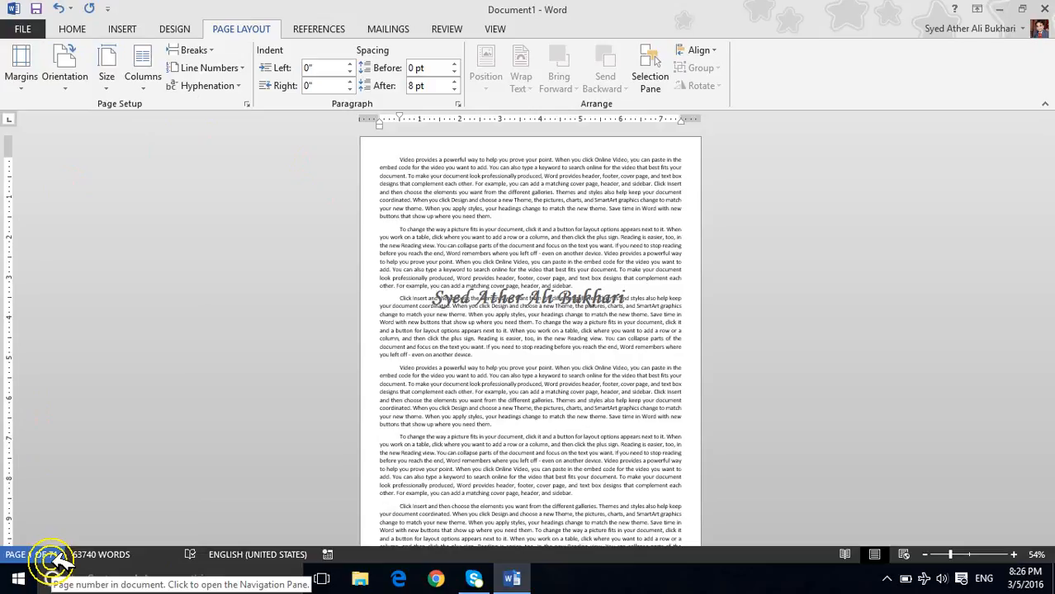
{"action": "left_click", "coordinate": [398, 145]}
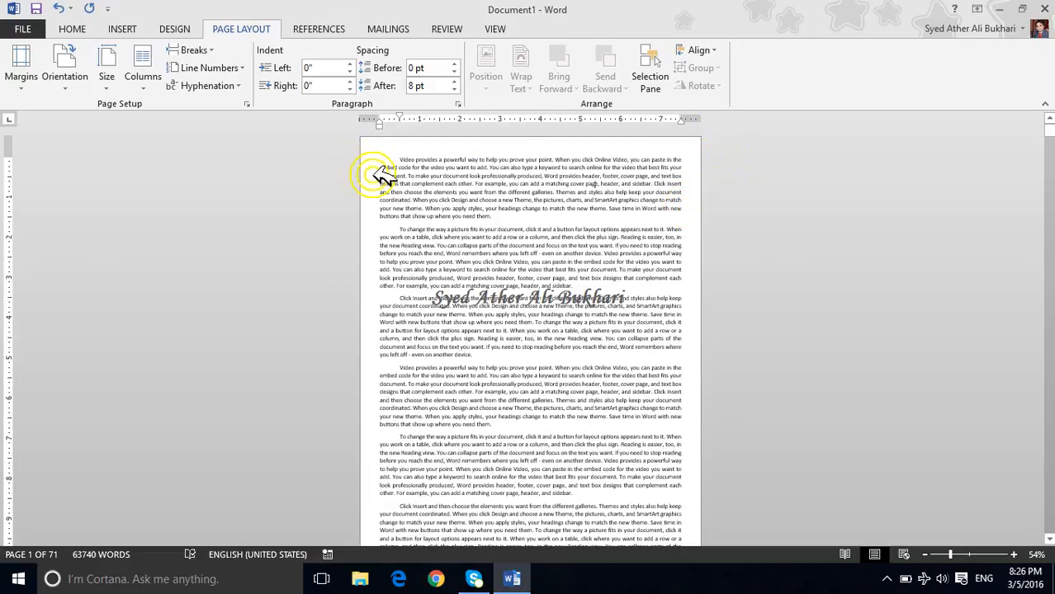
Switch the page margins to the Normal preset and back to the Narrow preset to compare the two layouts
{"action": "left_click", "coordinate": [21, 62]}
{"action": "left_click", "coordinate": [30, 113]}
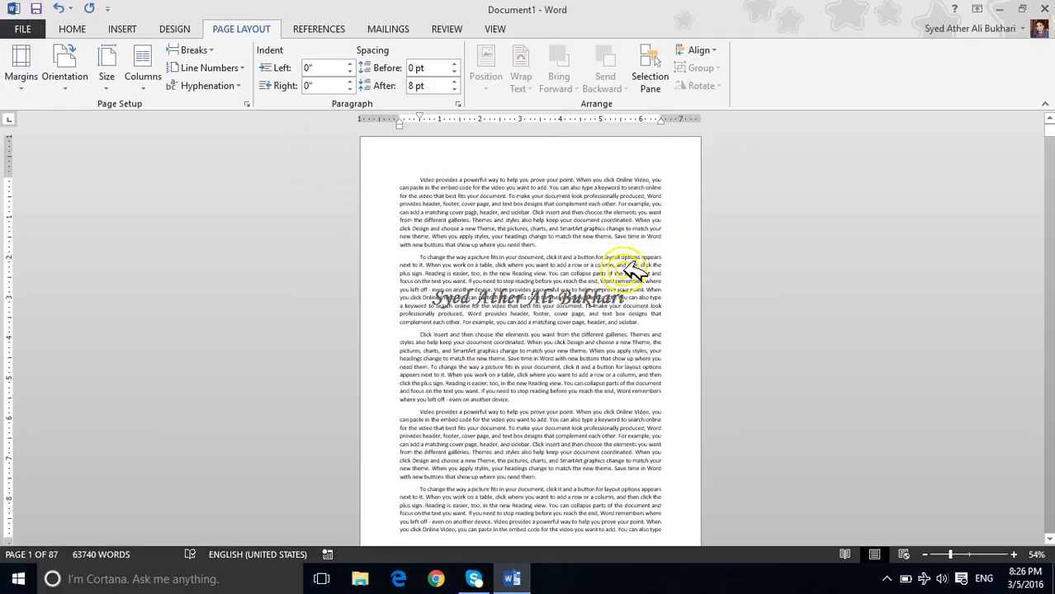
{"action": "left_click", "coordinate": [21, 66]}
{"action": "left_click", "coordinate": [51, 165]}
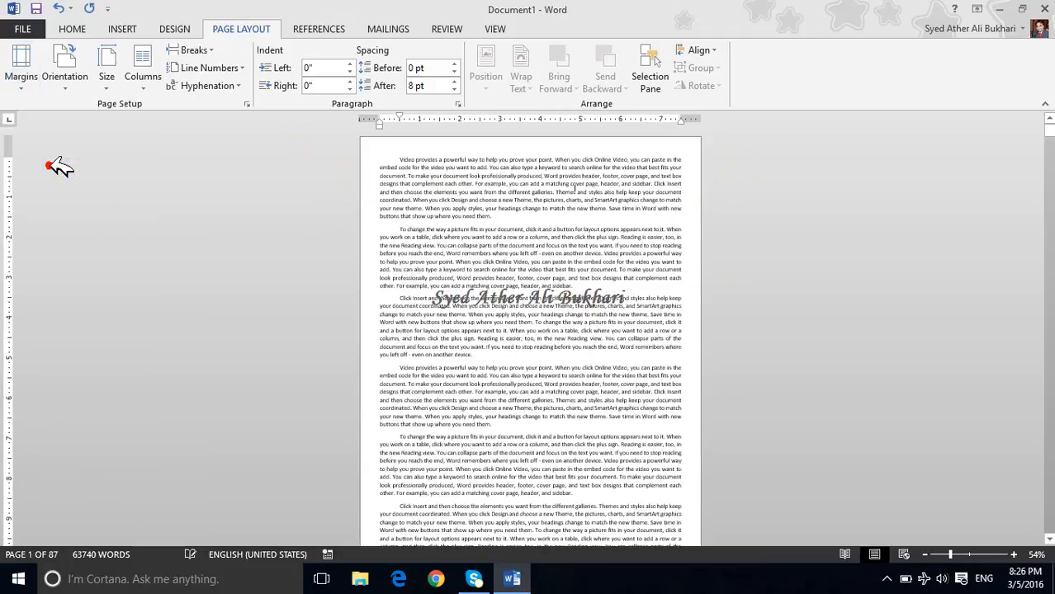
Apply the Moderate margin preset, with 1" top and bottom and 0.75" left and right
{"action": "left_click", "coordinate": [20, 64]}
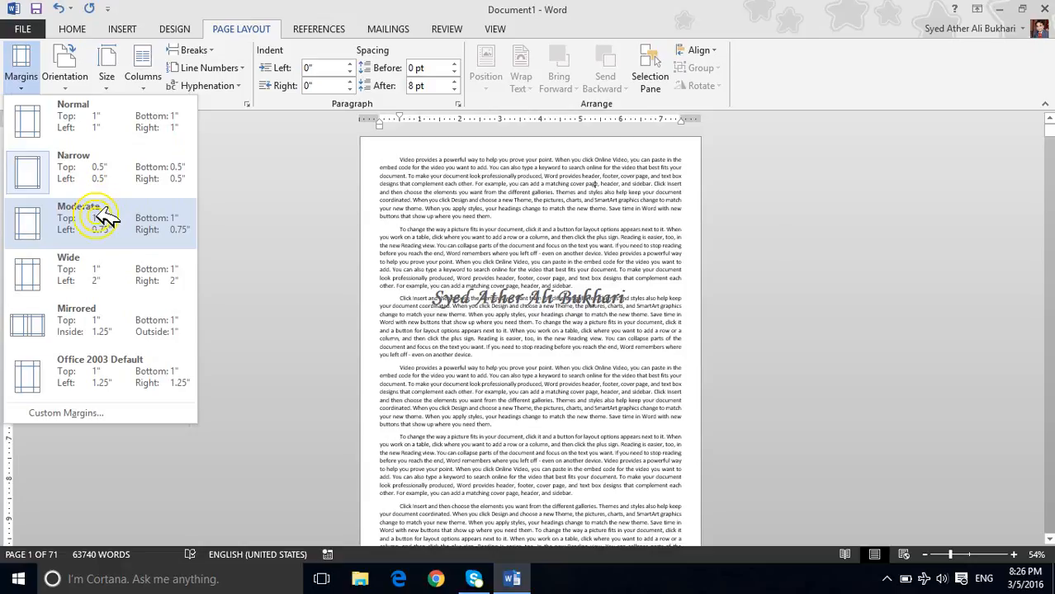
{"action": "left_click", "coordinate": [99, 216]}
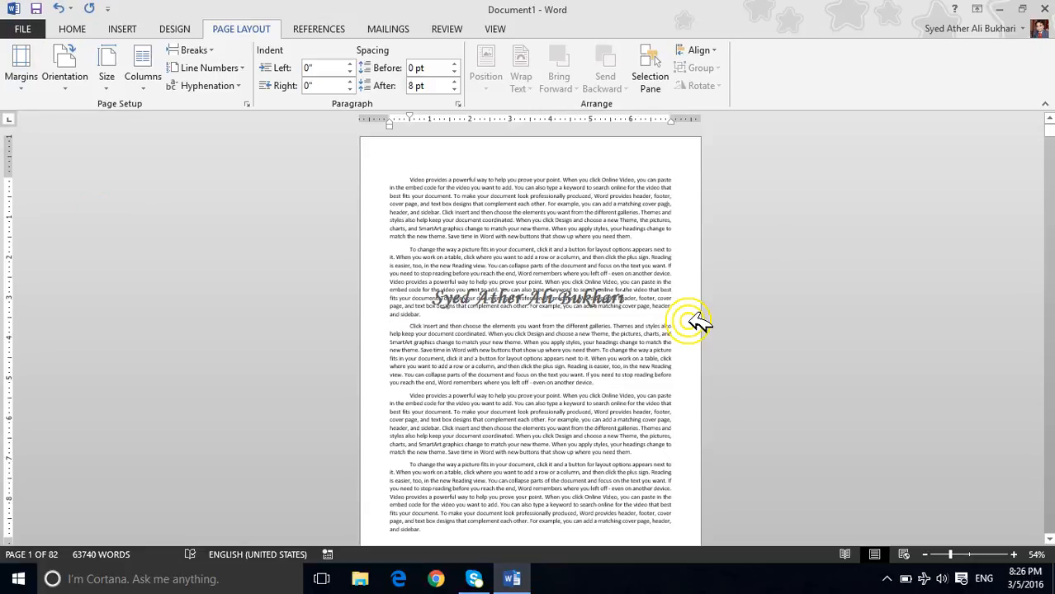
Set a 0.5" gutter for the whole document through the custom margin settings
{"action": "left_click", "coordinate": [24, 79]}
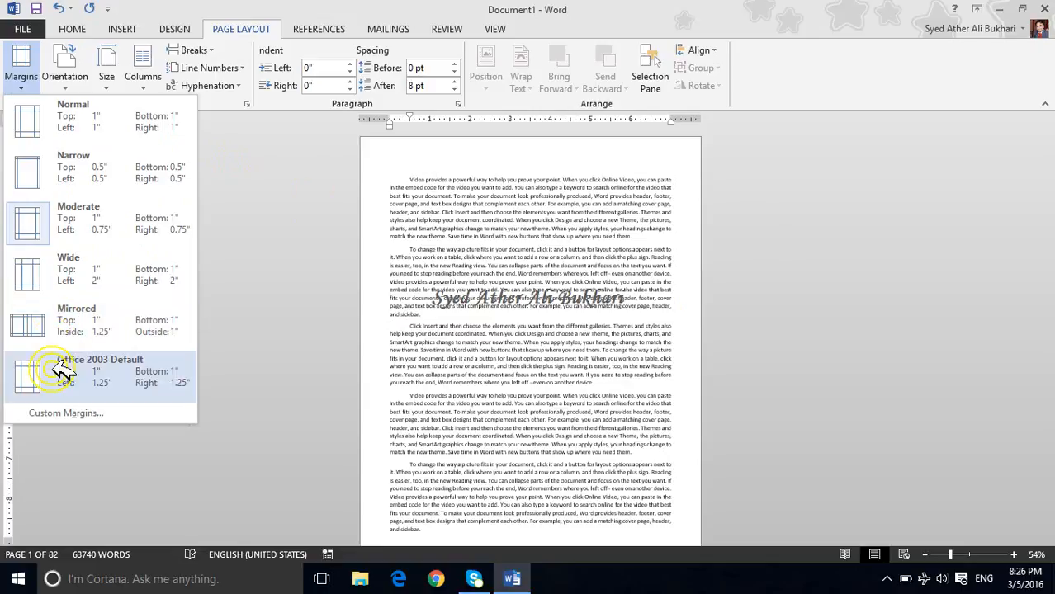
{"action": "left_click", "coordinate": [49, 413]}
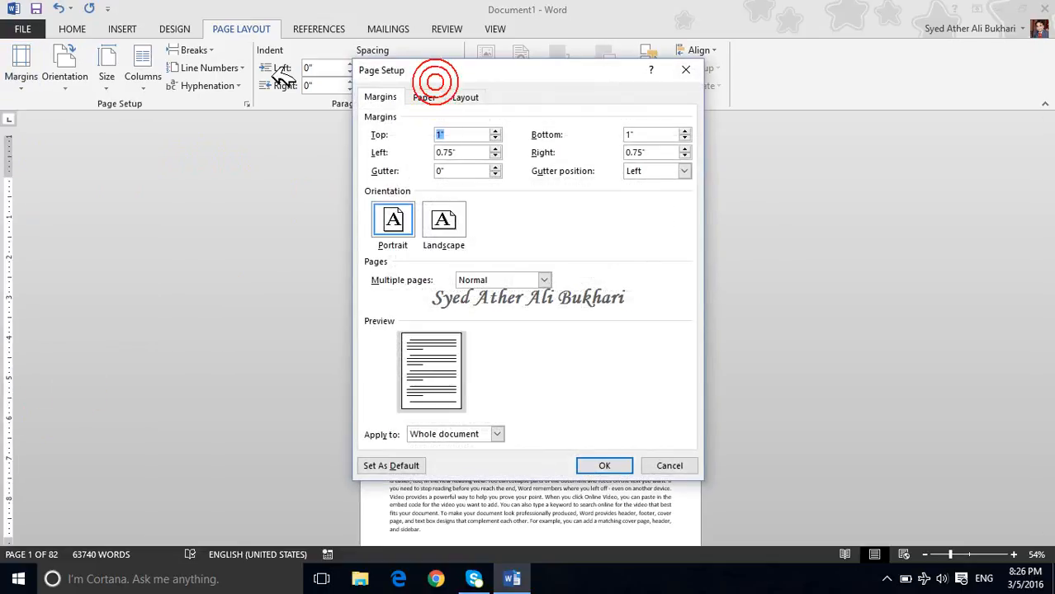
{"action": "left_click_drag", "start_coordinate": [456, 71], "coordinate": [109, 77]}
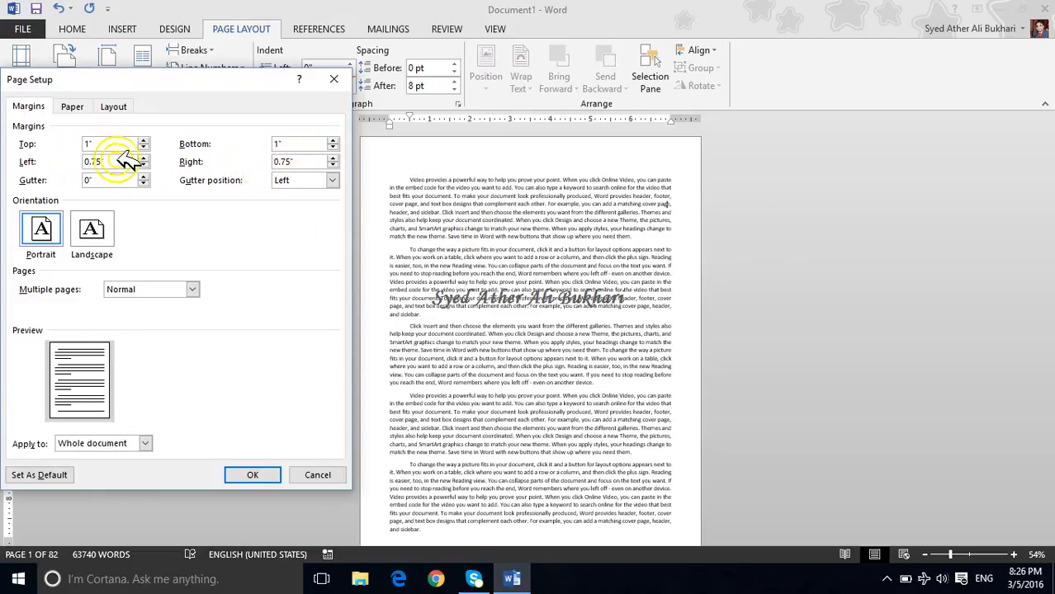
{"action": "left_click", "coordinate": [307, 163]}
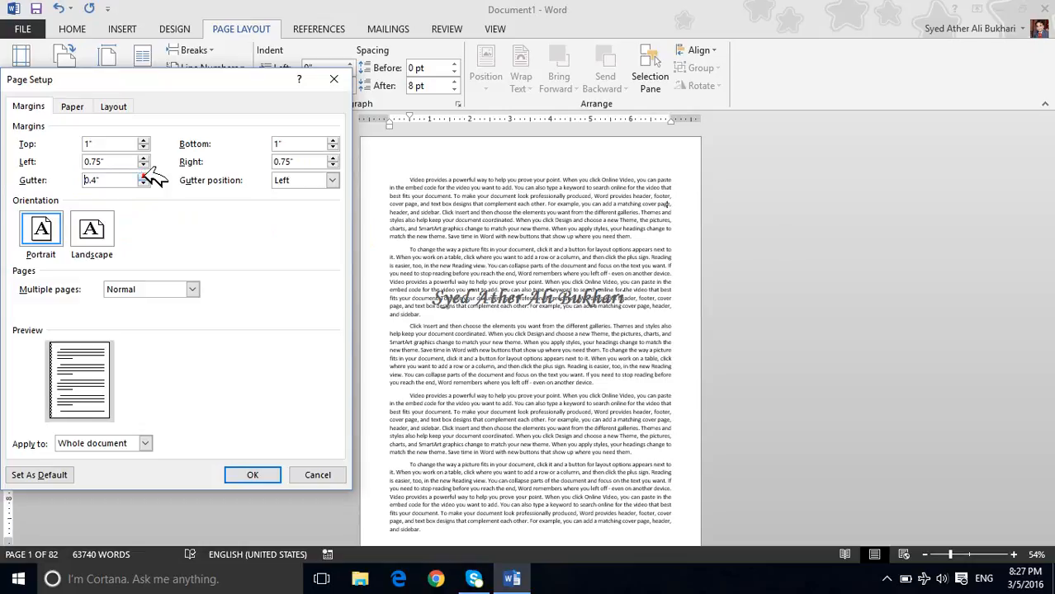
{"action": "left_click", "coordinate": [253, 475]}
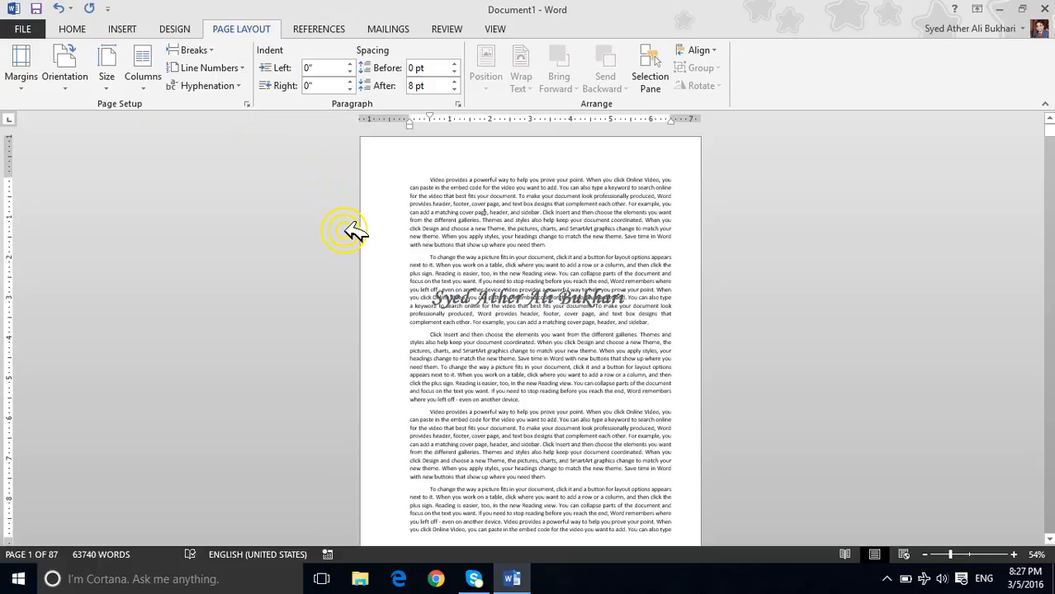
Change the gutter position to Top and apply it to the whole document
{"action": "left_click", "coordinate": [246, 104]}
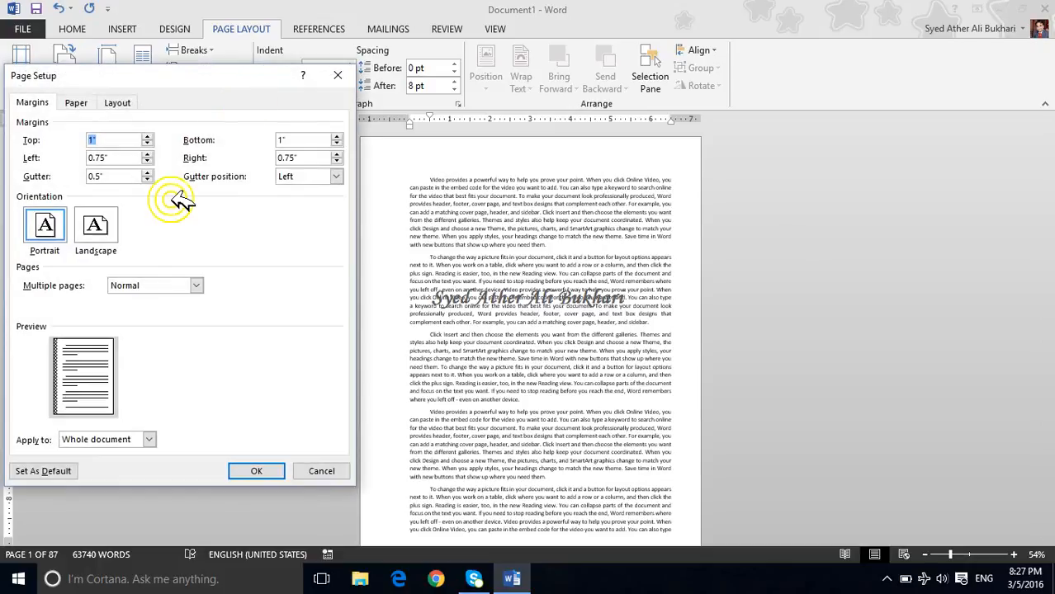
{"action": "left_click", "coordinate": [313, 177]}
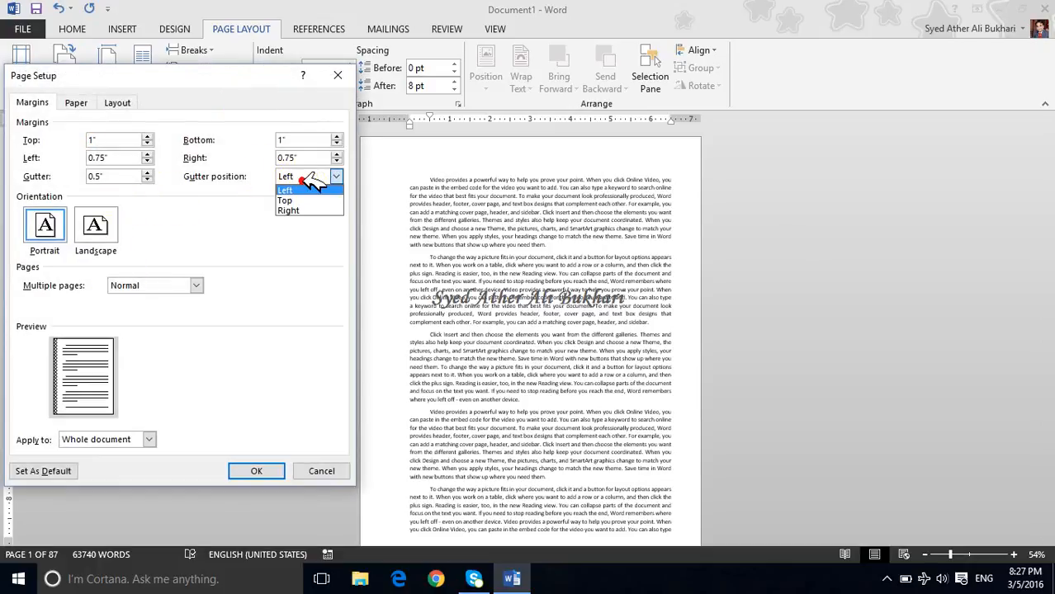
{"action": "left_click", "coordinate": [316, 200]}
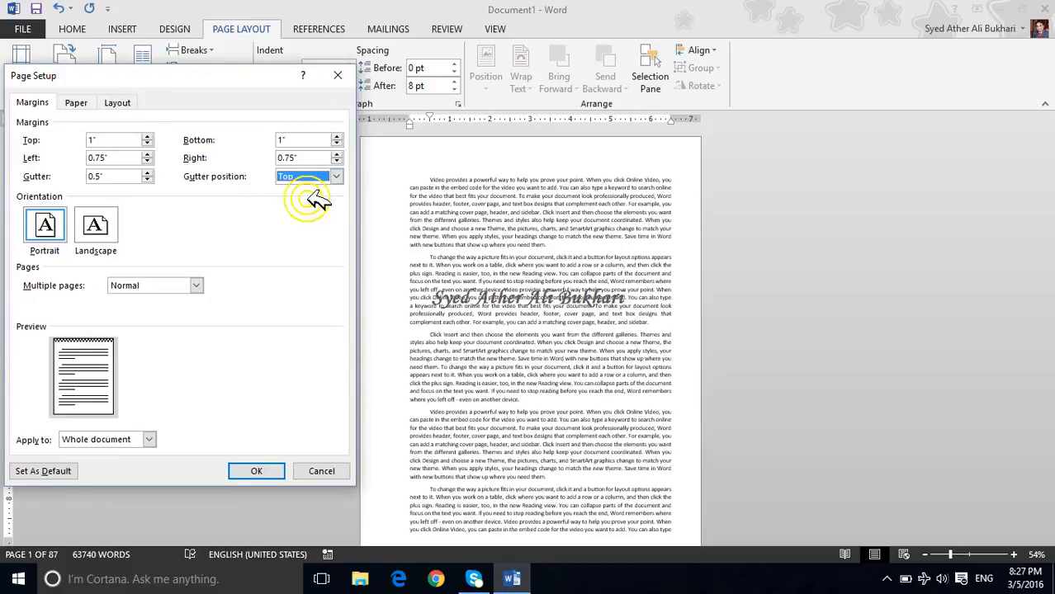
{"action": "left_click", "coordinate": [247, 470]}
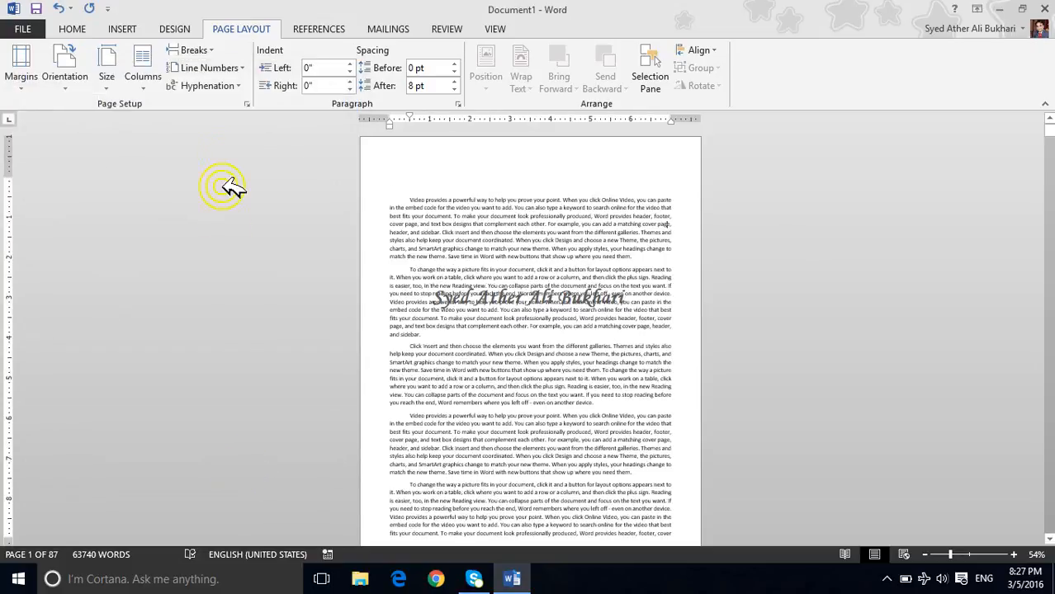
Change the gutter position to Right and apply it to the whole document
{"action": "left_click", "coordinate": [245, 105]}
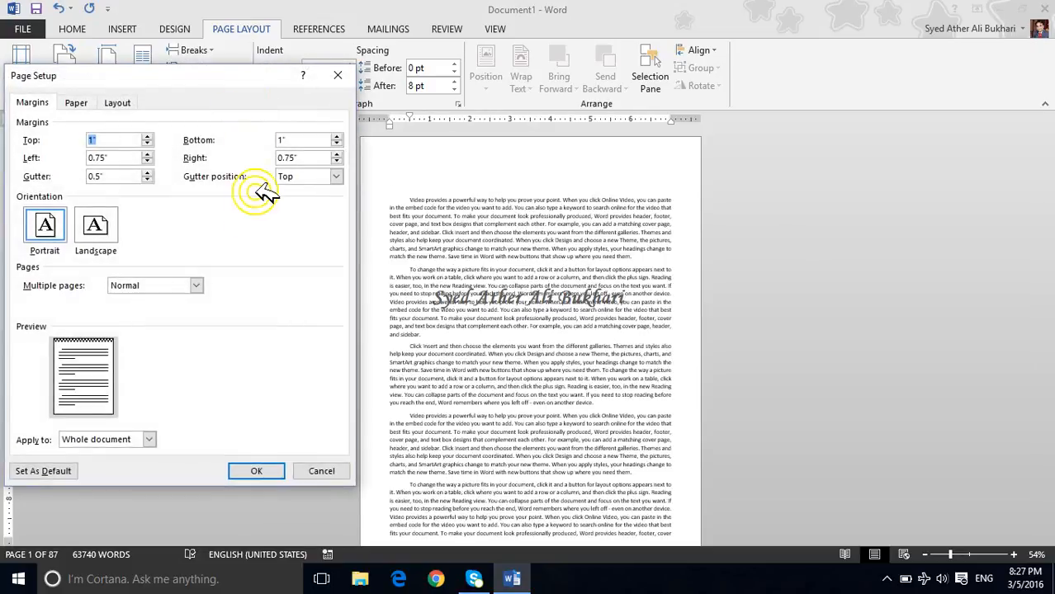
{"action": "left_click", "coordinate": [289, 178]}
{"action": "left_click", "coordinate": [295, 210]}
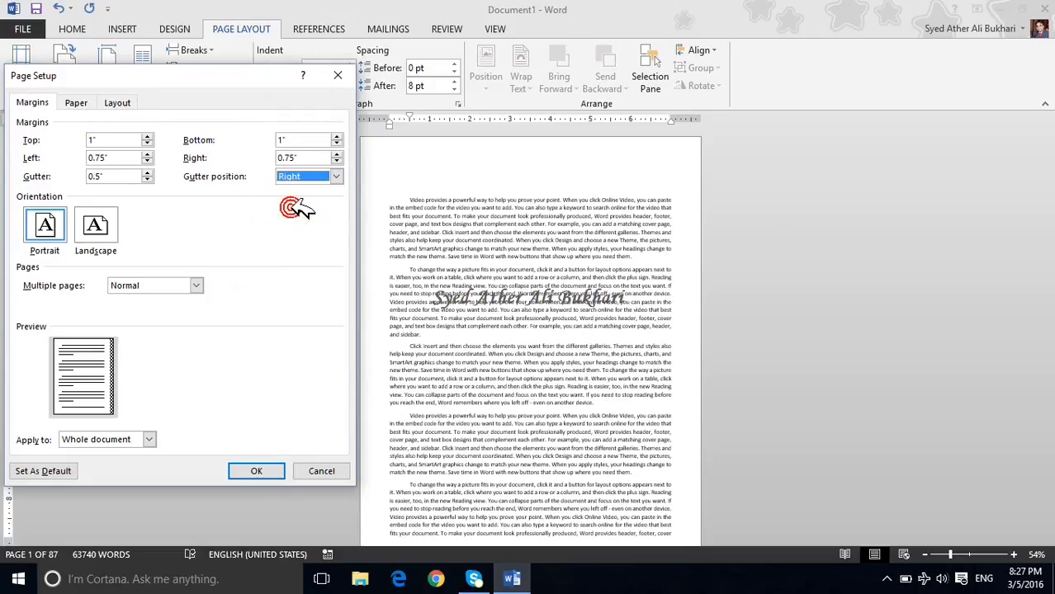
{"action": "left_click", "coordinate": [259, 469]}
{"action": "left_click", "coordinate": [660, 298]}
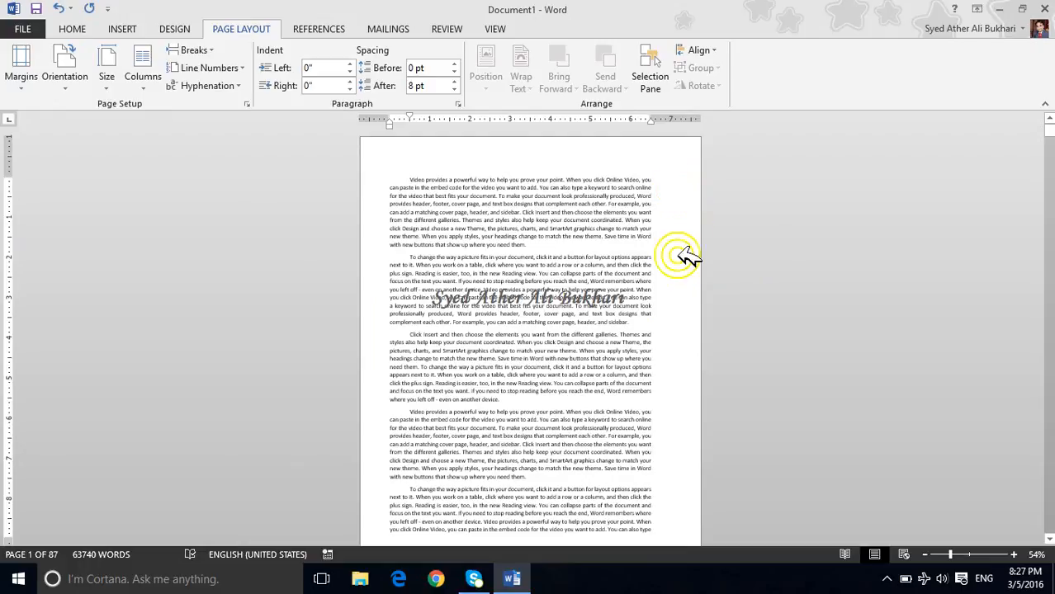
Set the gutter width to 0 in the page setup settings
{"action": "left_click", "coordinate": [246, 104]}
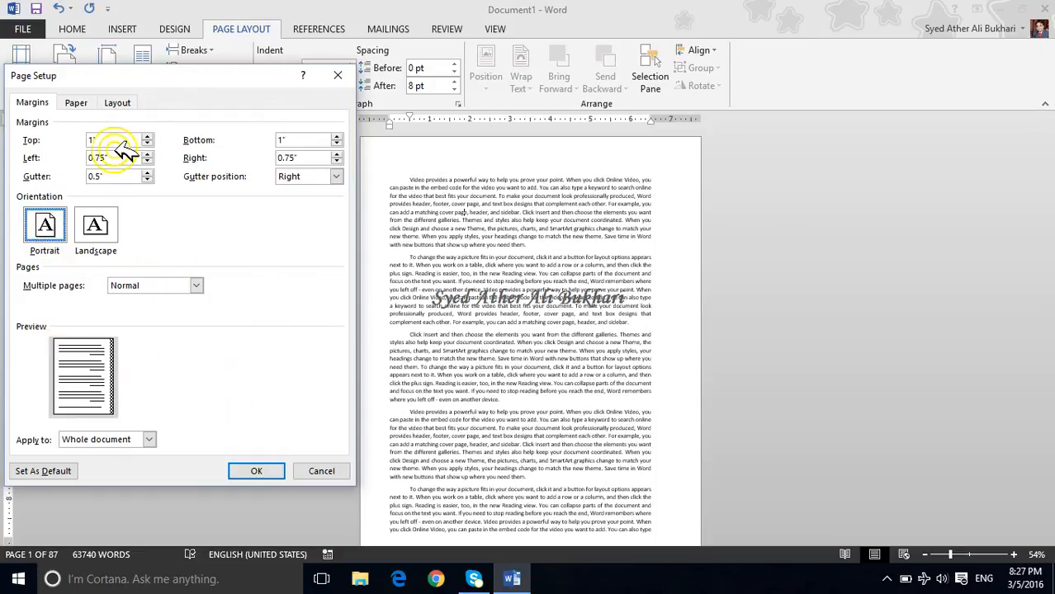
{"action": "left_click_drag", "start_coordinate": [116, 176], "coordinate": [58, 170]}
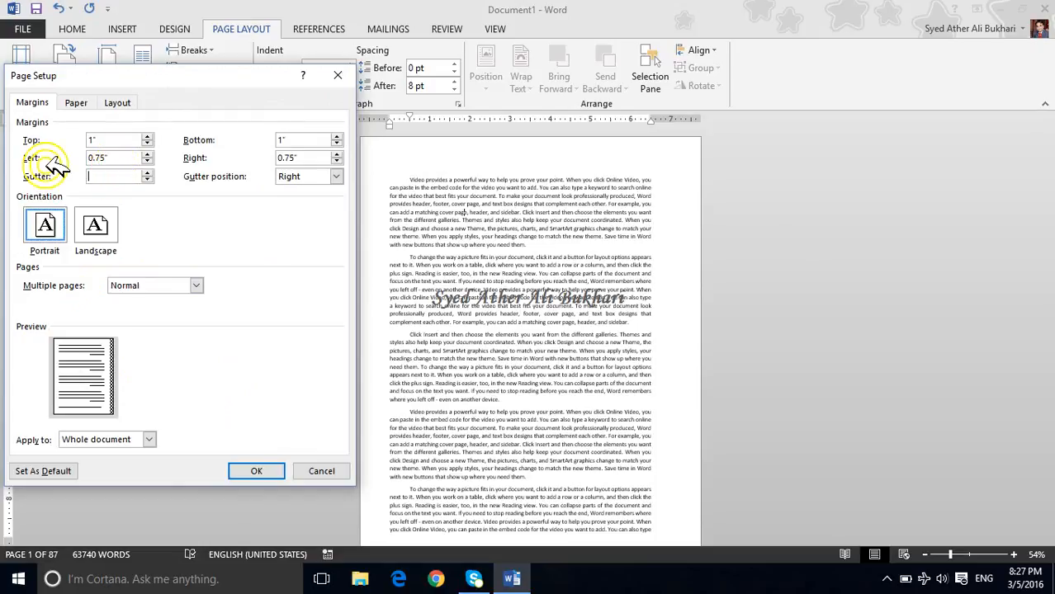
{"action": "type", "text": "0"}
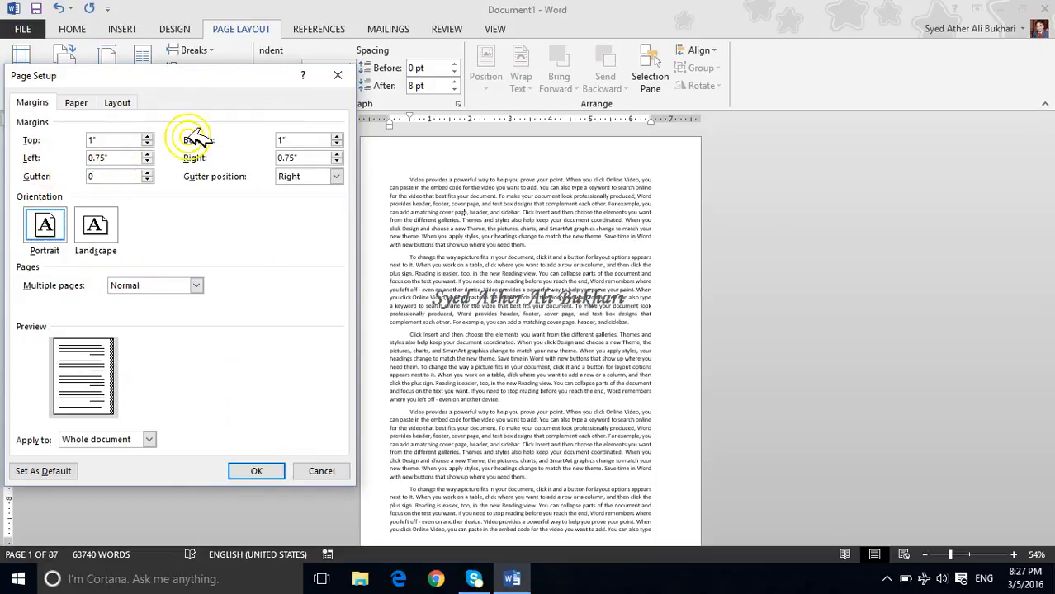
{"action": "left_click_drag", "start_coordinate": [333, 157], "coordinate": [318, 155]}
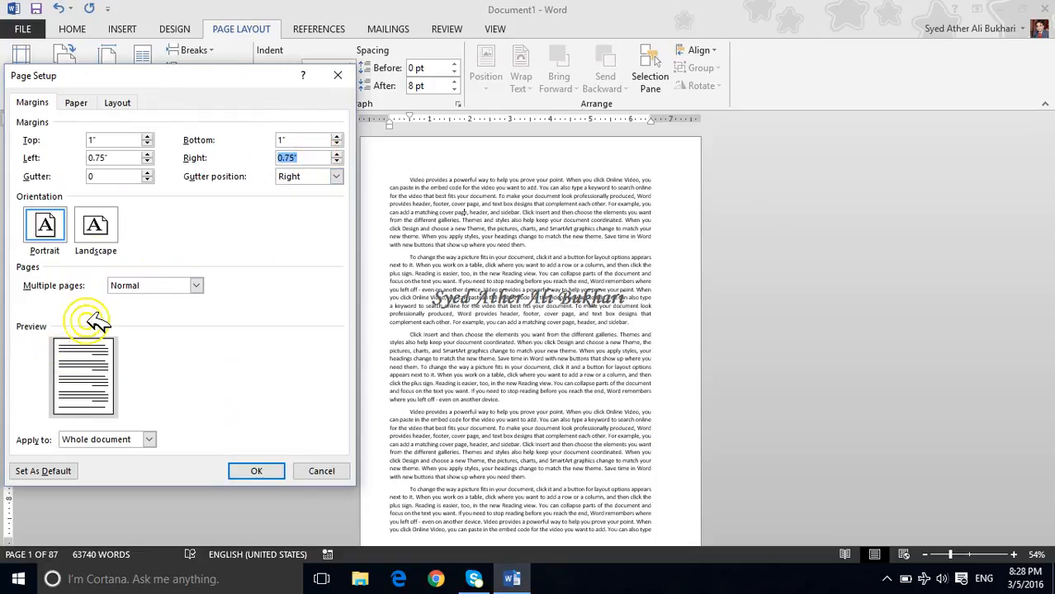
{"action": "left_click", "coordinate": [66, 235]}
{"action": "left_click", "coordinate": [84, 408]}
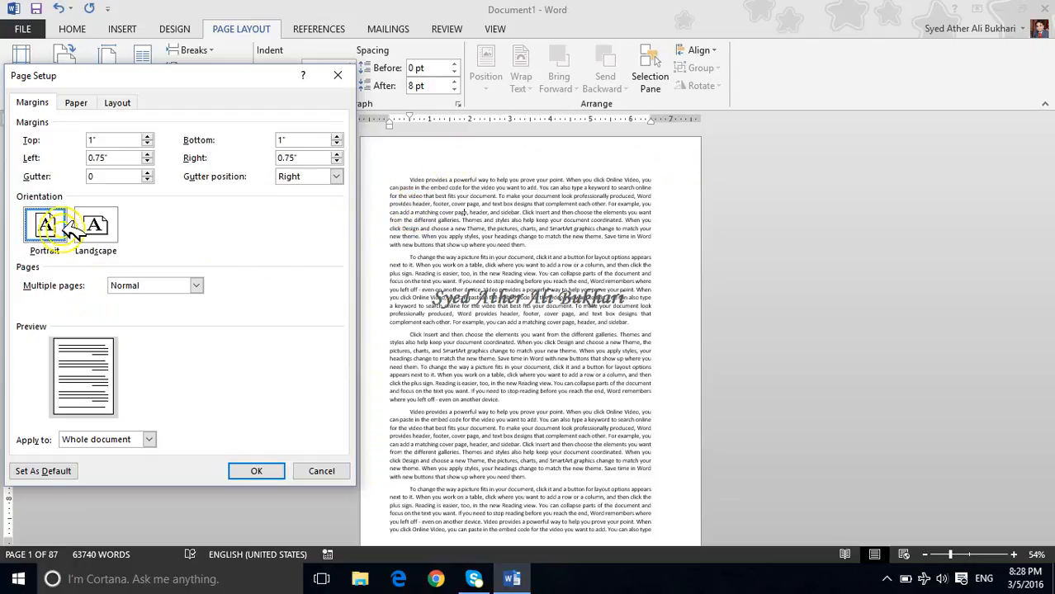
Choose Landscape orientation in the page setup and apply the settings to the whole document
{"action": "left_click", "coordinate": [96, 229]}
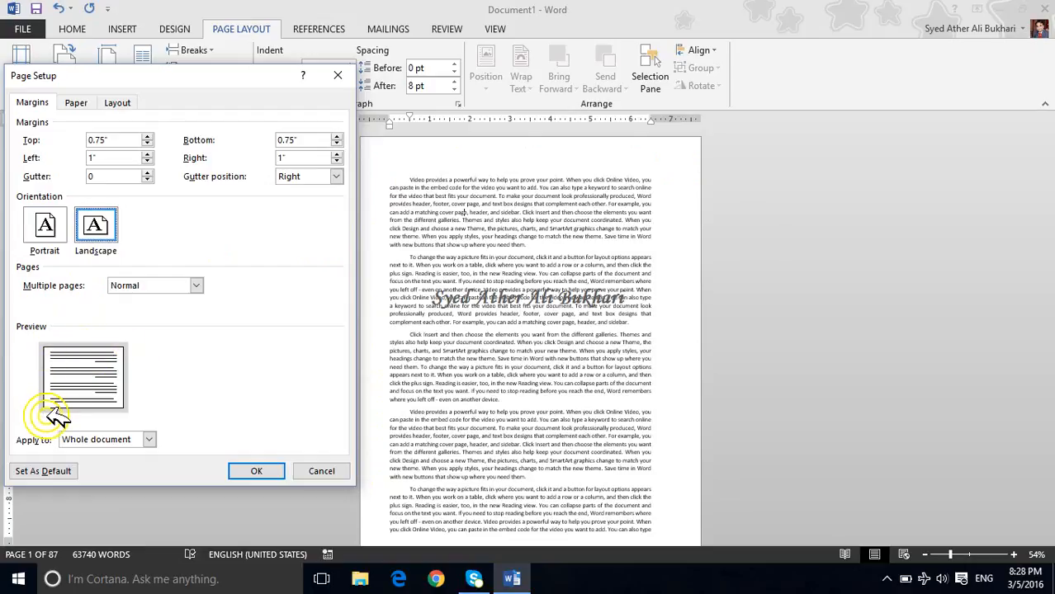
{"action": "left_click", "coordinate": [96, 226]}
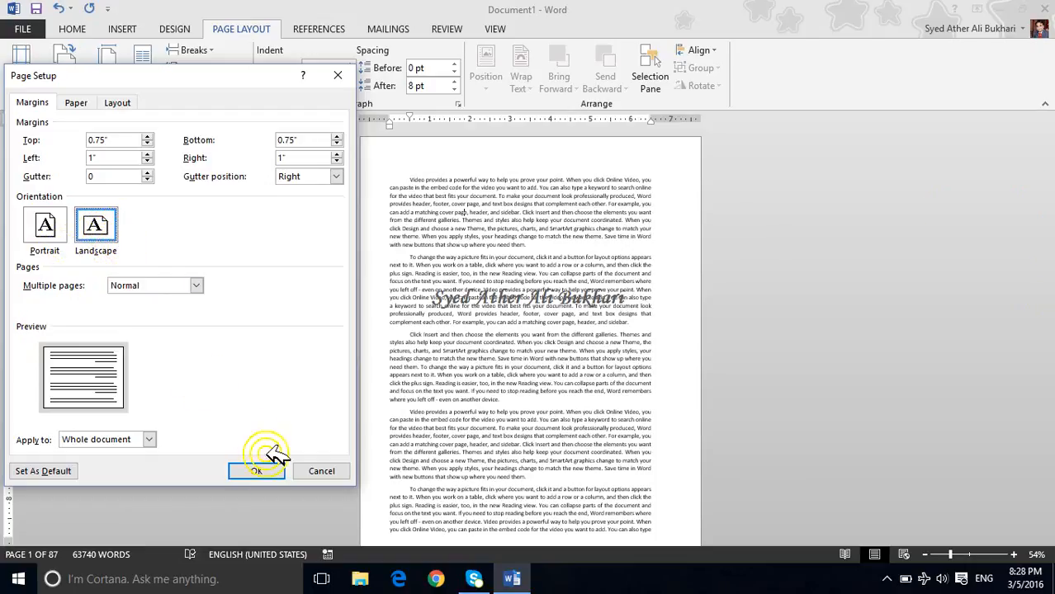
{"action": "left_click", "coordinate": [263, 471]}
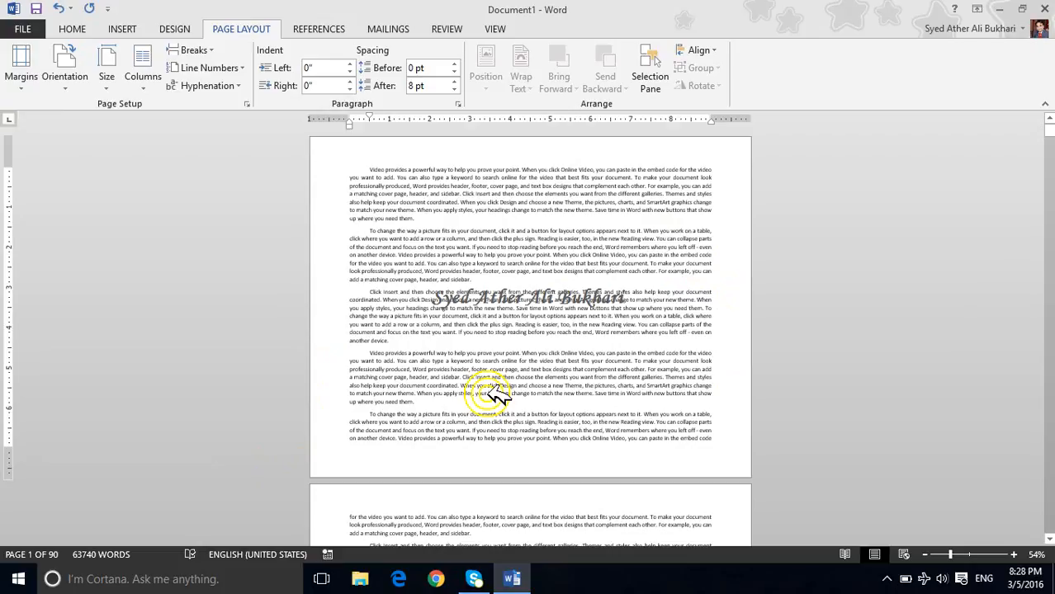
Switch the page orientation to Portrait, to Landscape again, and finally back to Portrait
{"action": "left_click", "coordinate": [58, 86]}
{"action": "left_click", "coordinate": [74, 119]}
{"action": "left_click", "coordinate": [64, 73]}
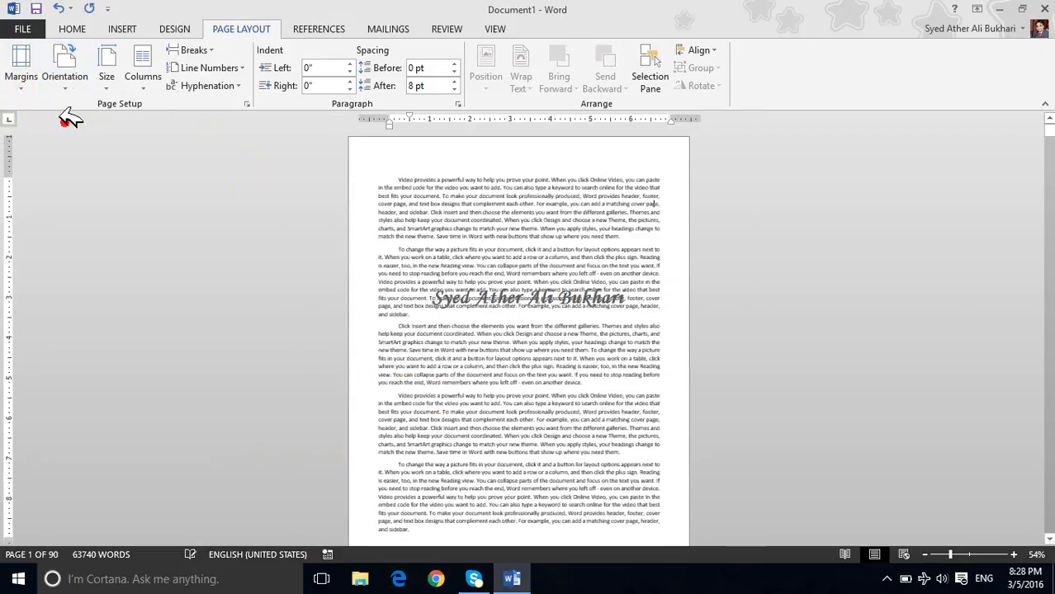
{"action": "left_click", "coordinate": [82, 145]}
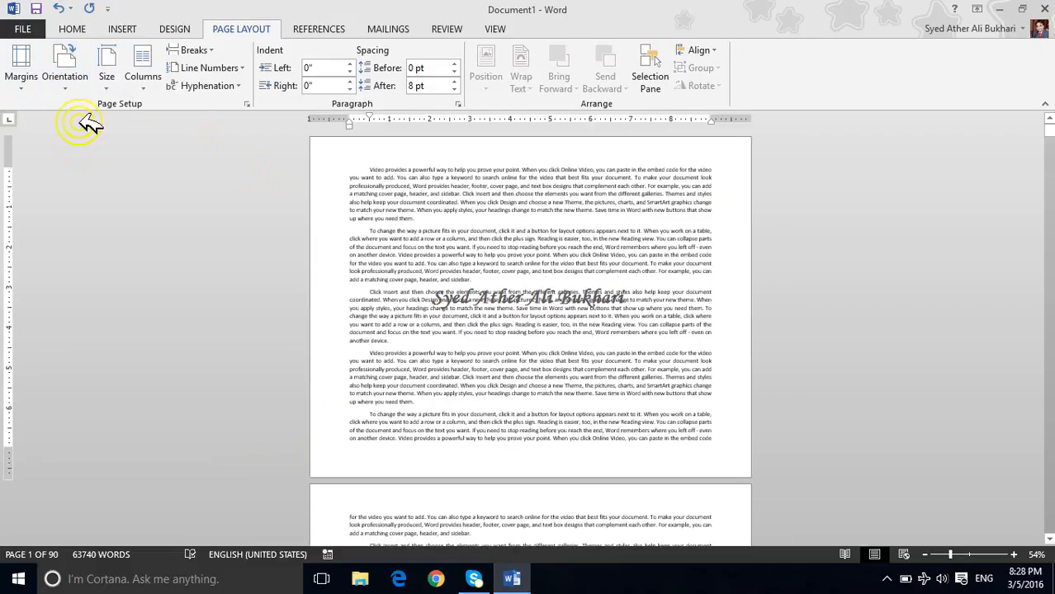
{"action": "left_click", "coordinate": [65, 78]}
{"action": "left_click", "coordinate": [78, 114]}
{"action": "left_click", "coordinate": [33, 91]}
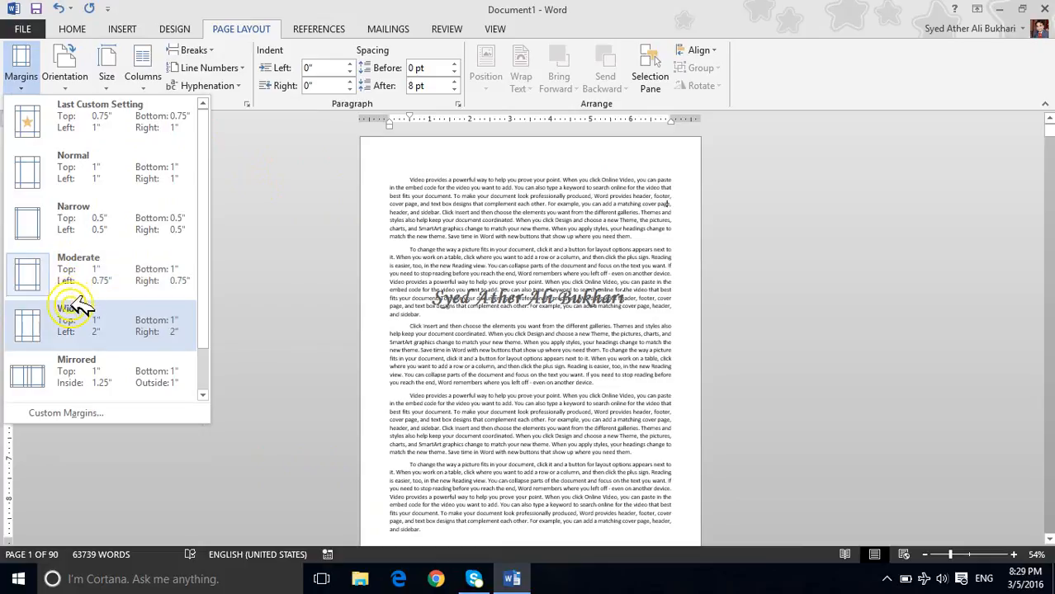
{"action": "left_click", "coordinate": [128, 415]}
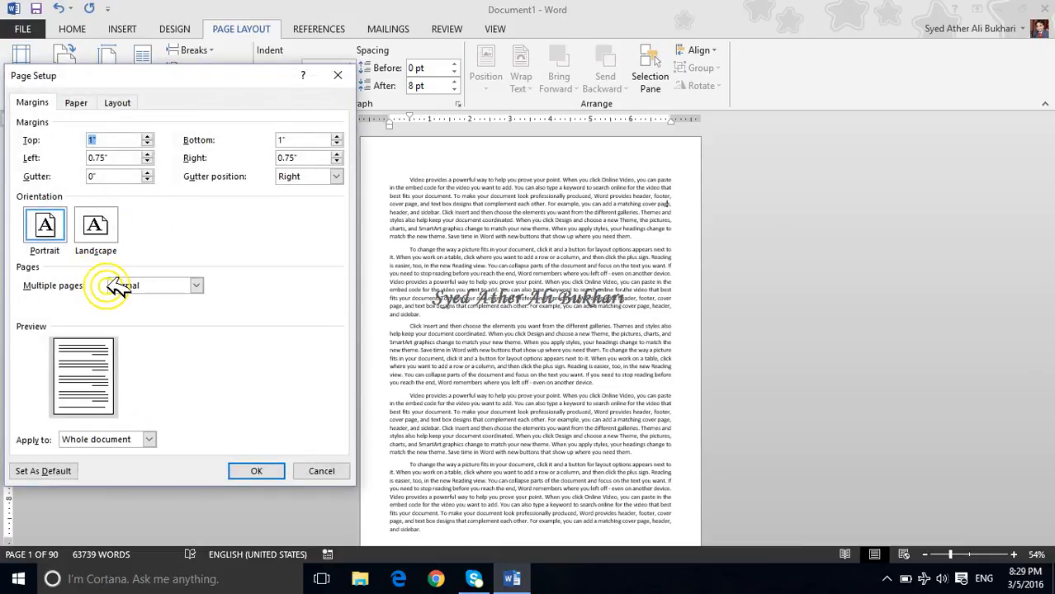
{"action": "left_click", "coordinate": [334, 474]}
Set the document's paper size to Legal, 8.5" × 14"
{"action": "left_click", "coordinate": [105, 83]}
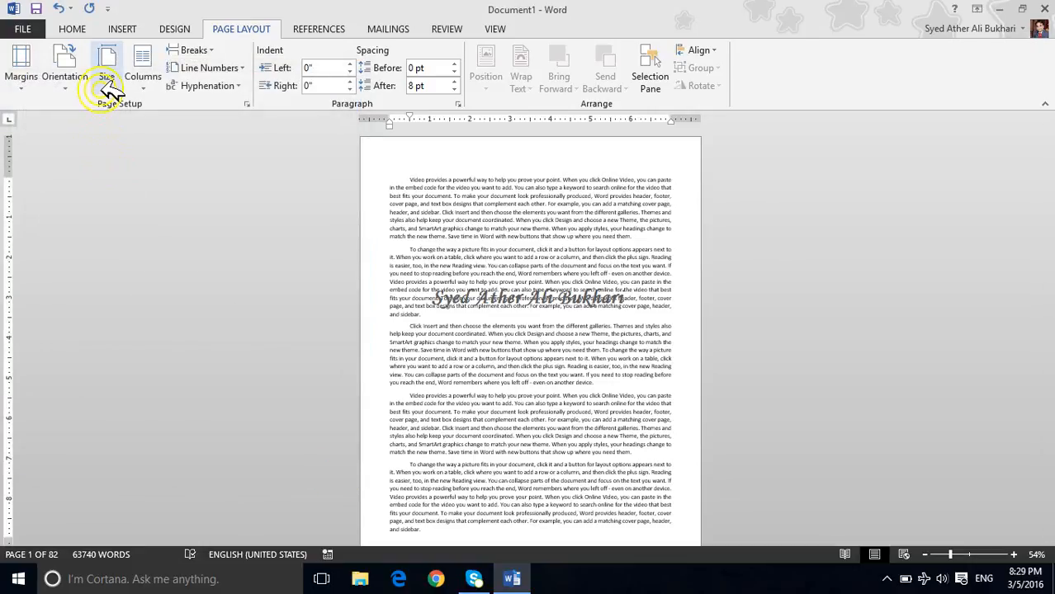
{"action": "left_click", "coordinate": [111, 88]}
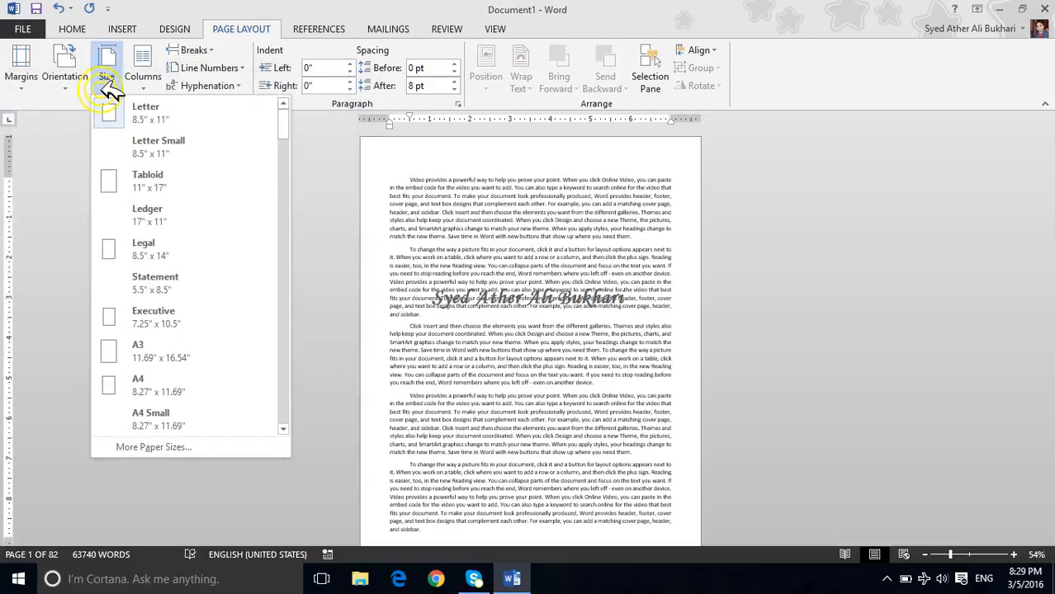
{"action": "left_click", "coordinate": [145, 123]}
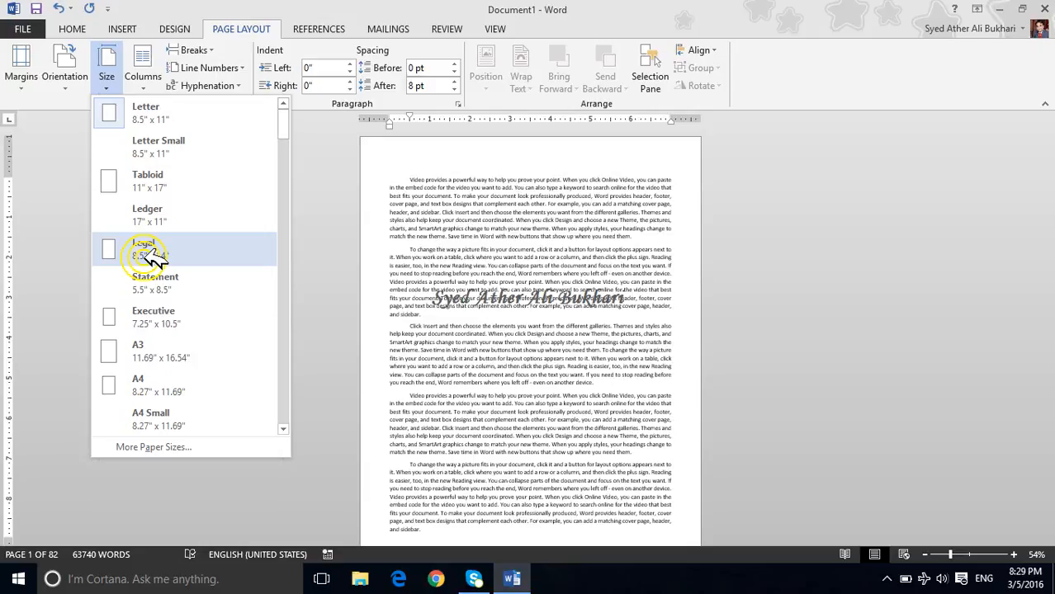
{"action": "left_click", "coordinate": [202, 256]}
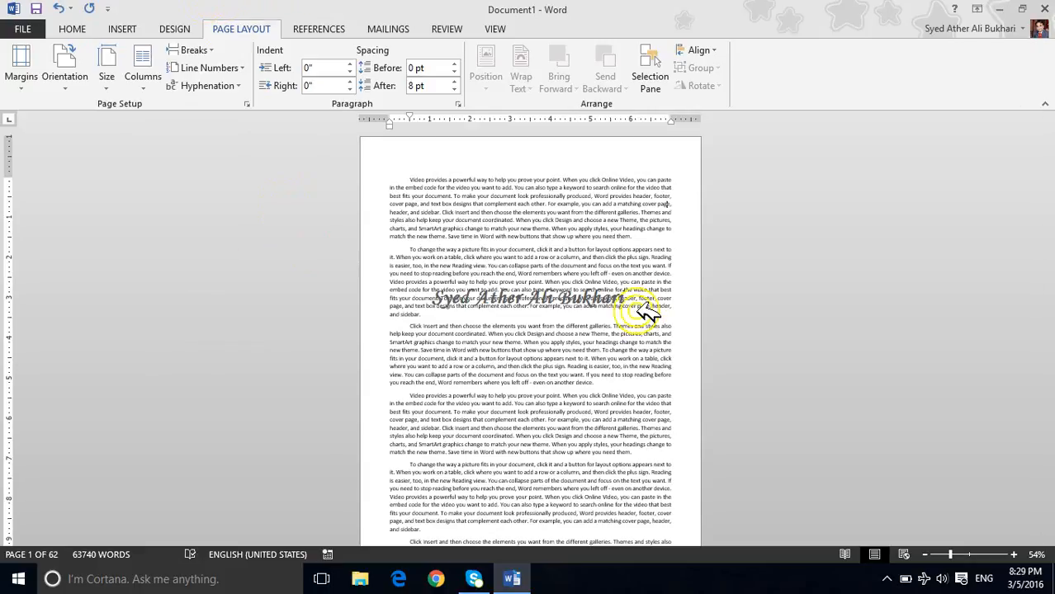
{"action": "left_click", "coordinate": [175, 29]}
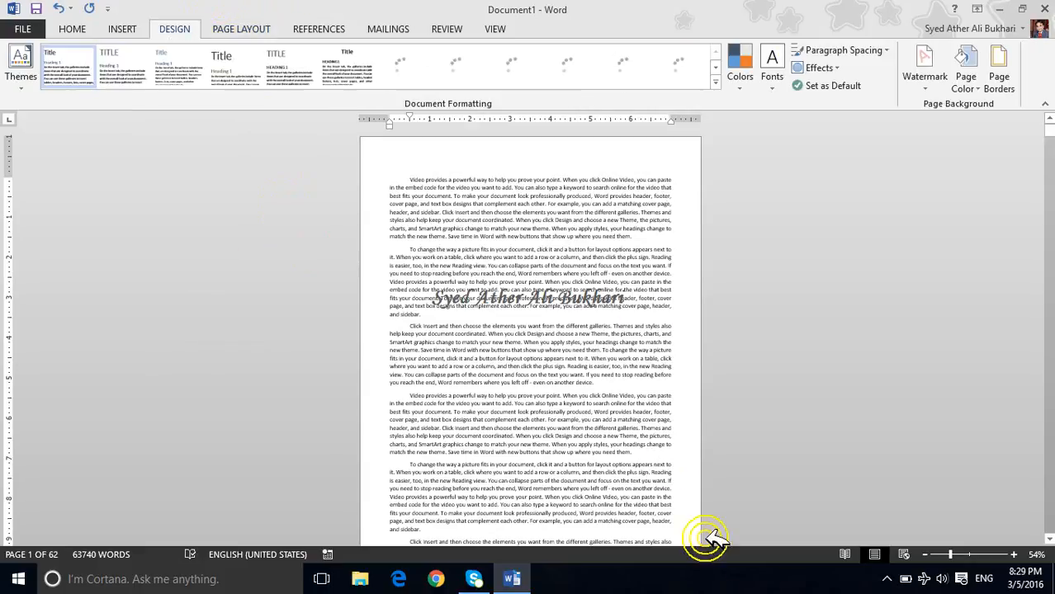
{"action": "left_click", "coordinate": [926, 555]}
{"action": "left_click", "coordinate": [926, 555]}
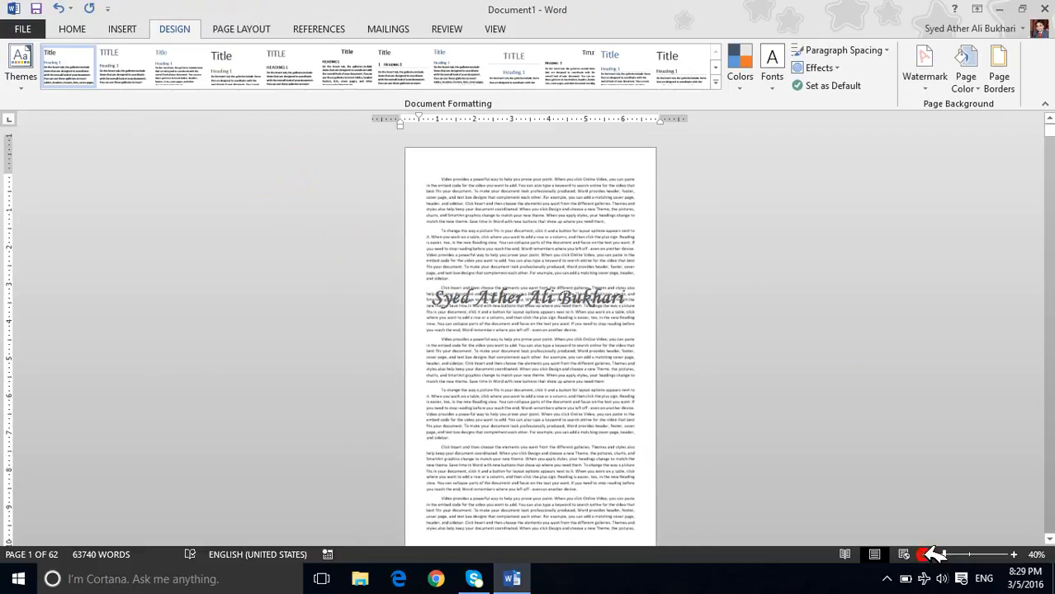
{"action": "left_click", "coordinate": [928, 554]}
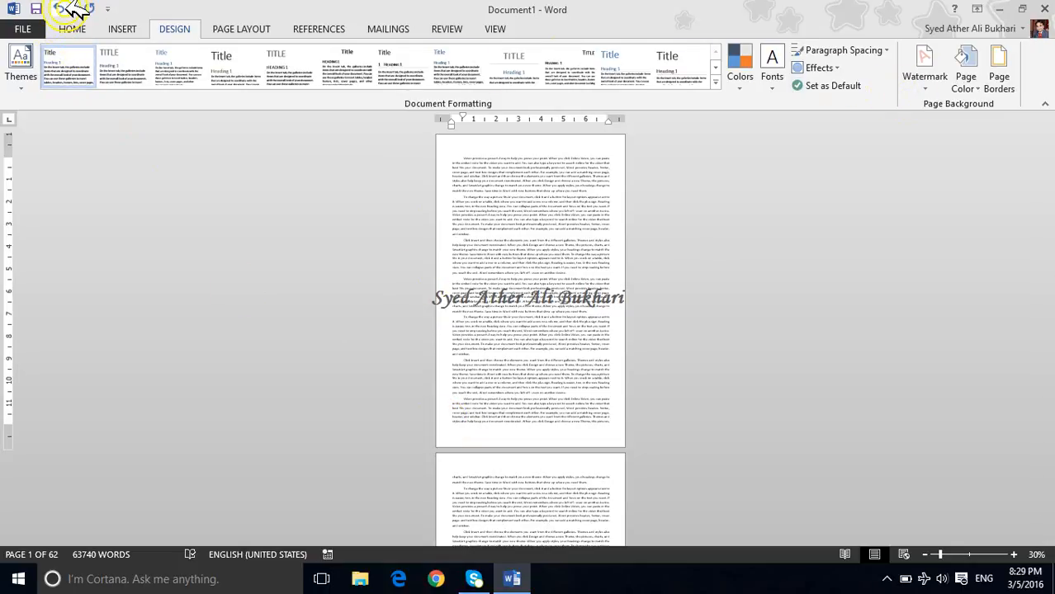
Open the additional paper size settings and choose Tabloid as the paper size
{"action": "left_click", "coordinate": [128, 28]}
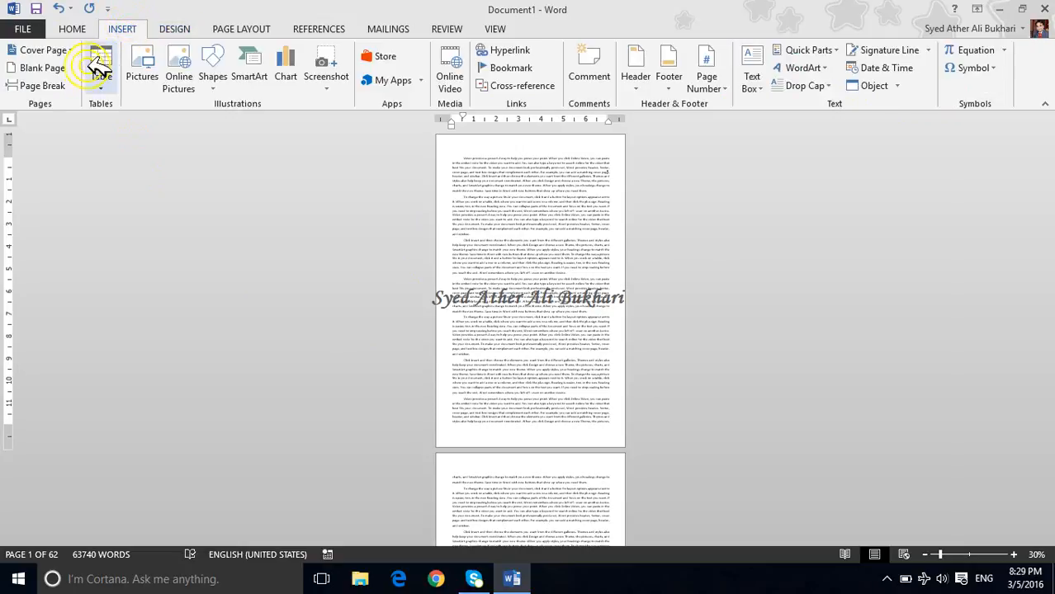
{"action": "left_click", "coordinate": [239, 29]}
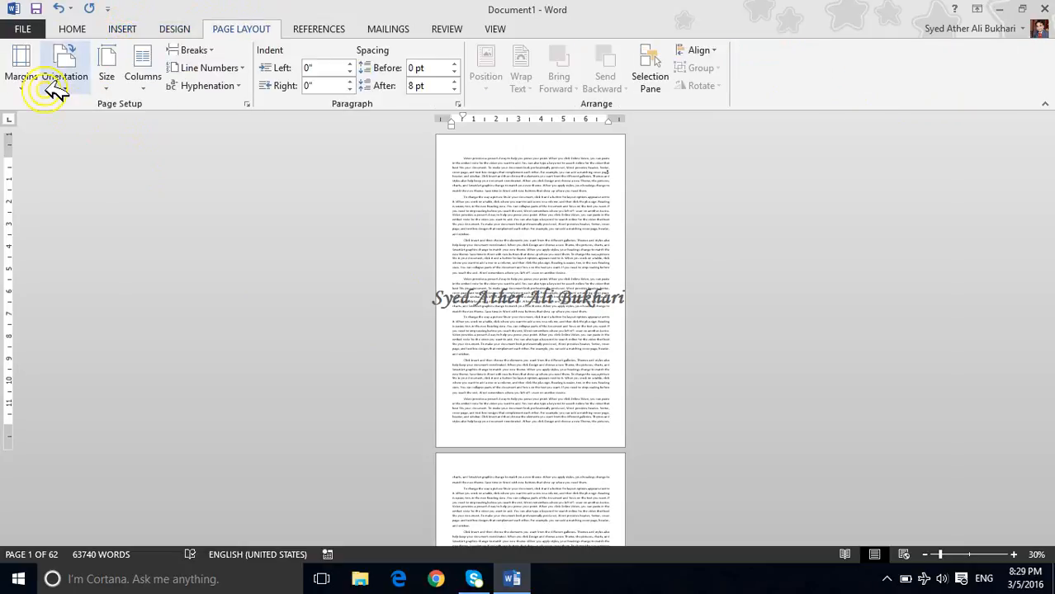
{"action": "left_click", "coordinate": [107, 76]}
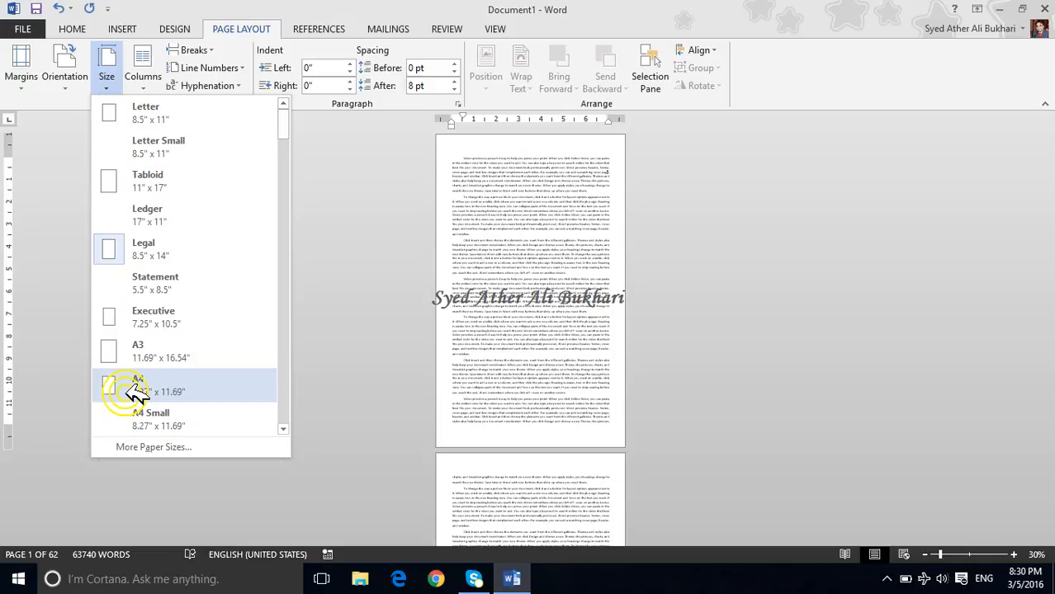
{"action": "left_click", "coordinate": [188, 454]}
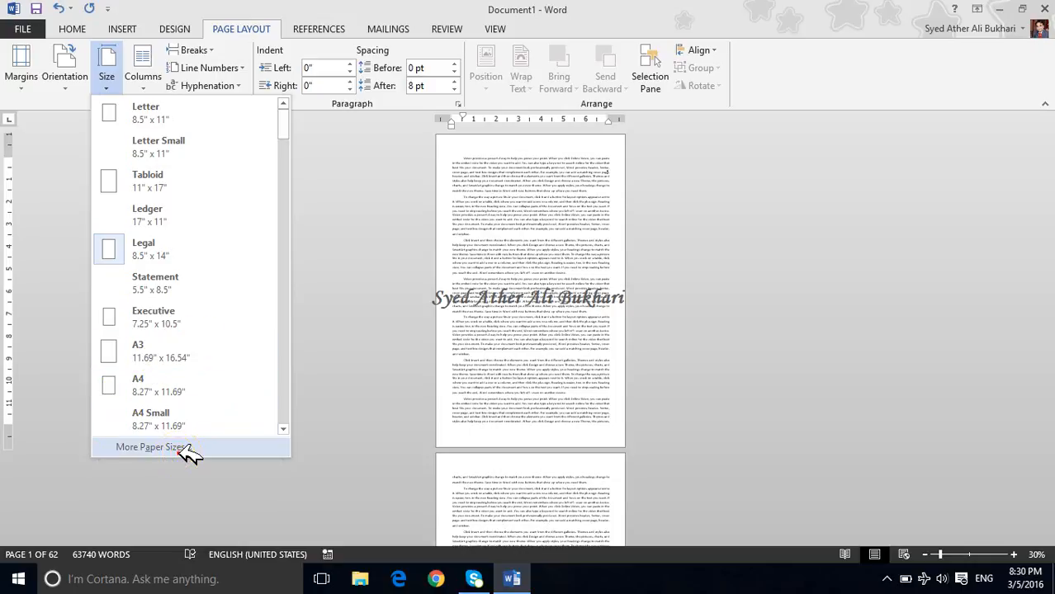
{"action": "left_click", "coordinate": [29, 104]}
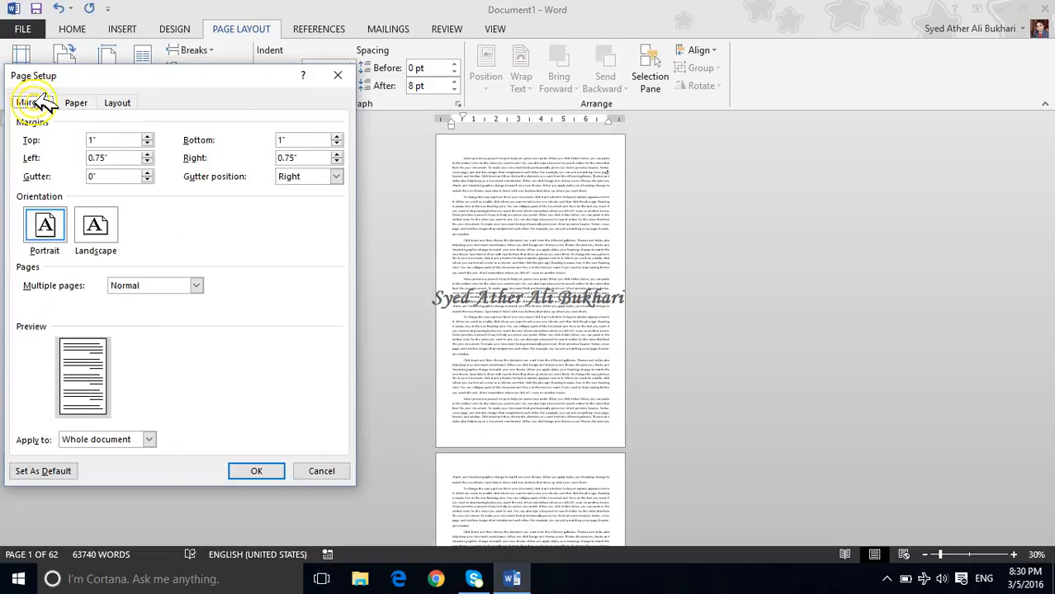
{"action": "left_click", "coordinate": [72, 103]}
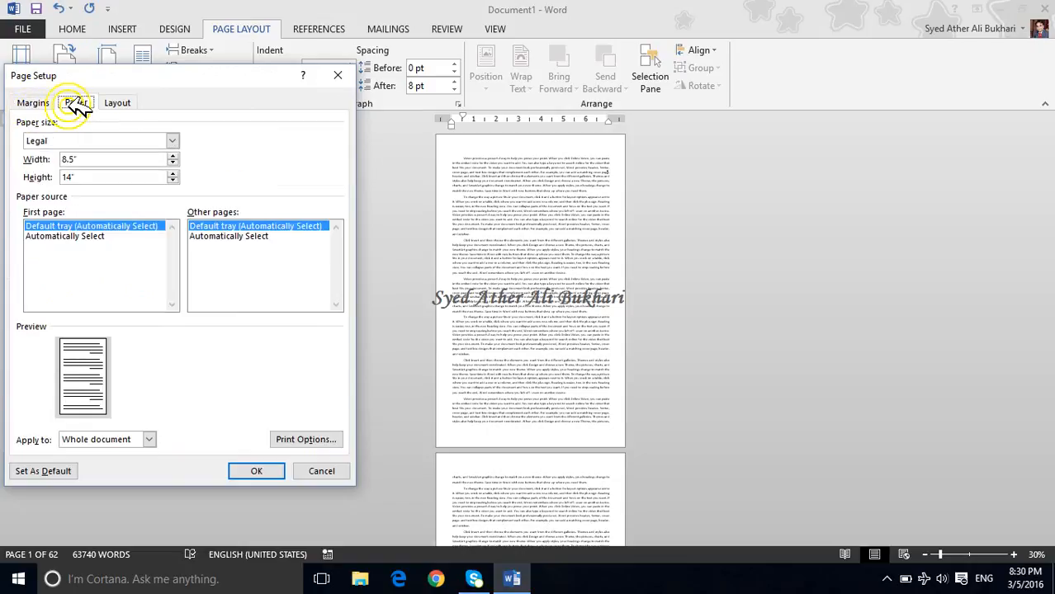
{"action": "left_click", "coordinate": [75, 139]}
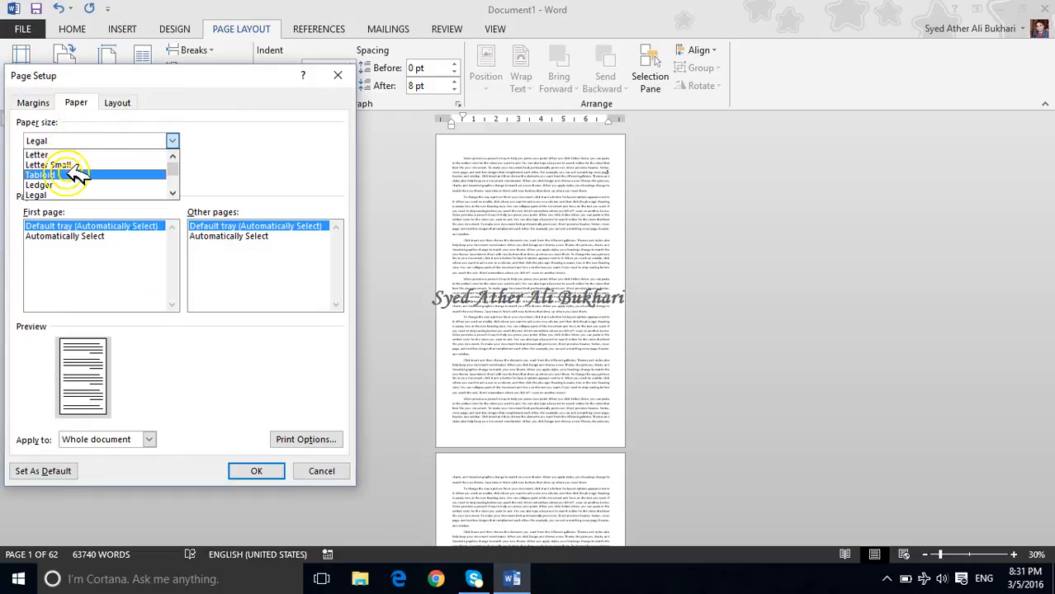
{"action": "left_click", "coordinate": [75, 174]}
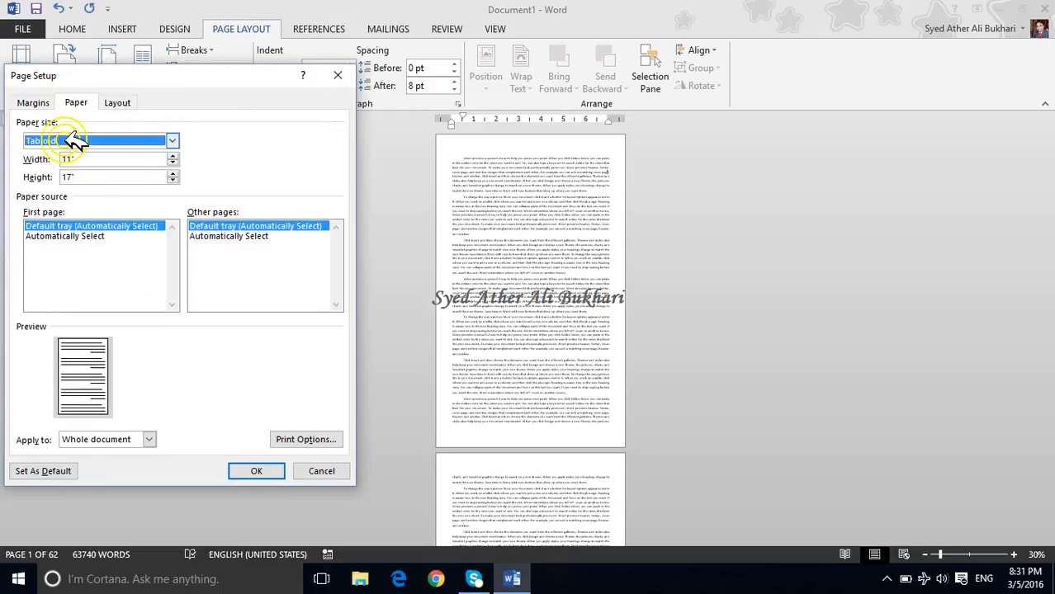
Browse the predefined paper sizes in the page setup, down to the envelope formats
{"action": "left_click", "coordinate": [75, 140]}
{"action": "key", "text": "Down"}
{"action": "key", "text": "Down"}
{"action": "key", "text": "Down"}
{"action": "key", "text": "Down"}
{"action": "key", "text": "Down"}
{"action": "key", "text": "Down"}
{"action": "key", "text": "Down"}
{"action": "key", "text": "Down"}
{"action": "key", "text": "Down"}
{"action": "key", "text": "Down"}
{"action": "key", "text": "Down"}
{"action": "key", "text": "Down"}
{"action": "key", "text": "Down"}
{"action": "key", "text": "Down"}
{"action": "key", "text": "Down"}
{"action": "key", "text": "Down"}
{"action": "key", "text": "Down"}
{"action": "key", "text": "Down"}
{"action": "key", "text": "Down"}
{"action": "key", "text": "Down"}
{"action": "key", "text": "Down"}
{"action": "key", "text": "Down"}
{"action": "key", "text": "Down"}
{"action": "key", "text": "Down"}
{"action": "key", "text": "Down"}
{"action": "key", "text": "Down"}
{"action": "key", "text": "Down"}
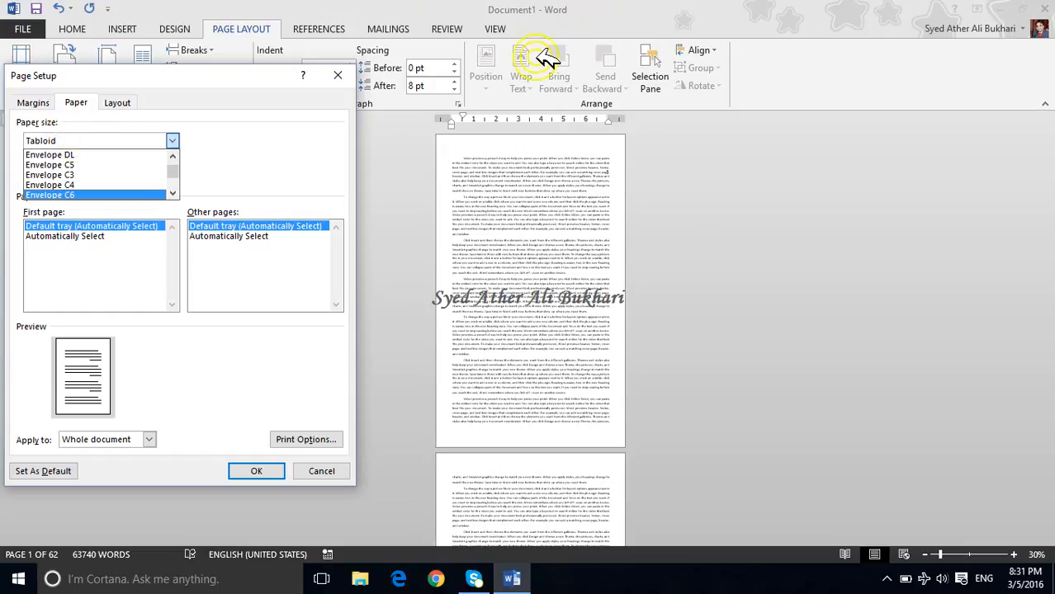
{"action": "left_click", "coordinate": [329, 144]}
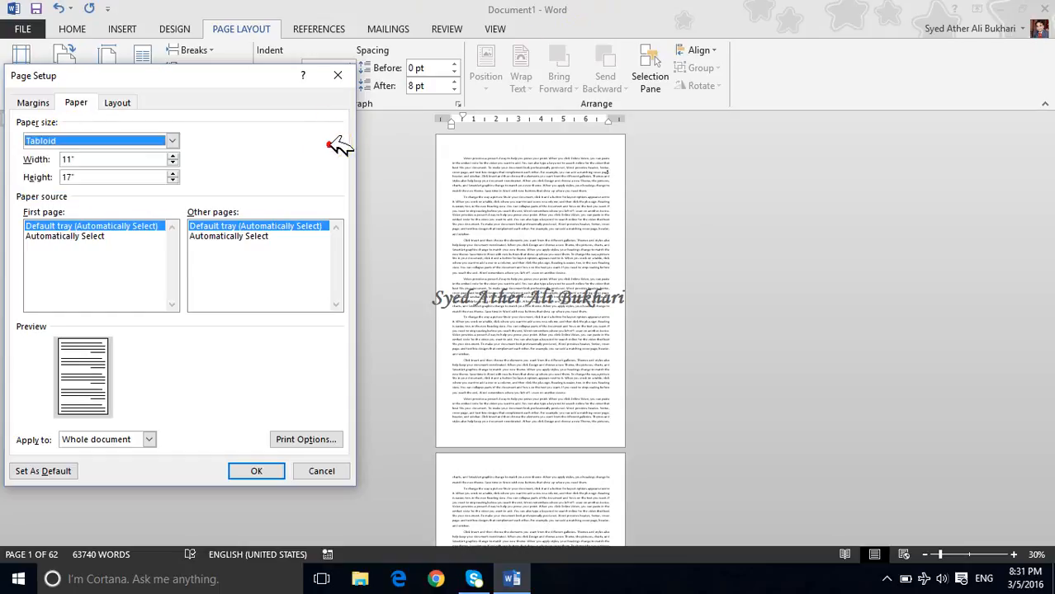
Define a custom paper size 6.5" wide and 8.5" high and apply it to the whole document
{"action": "left_click", "coordinate": [108, 168]}
{"action": "left_click", "coordinate": [32, 104]}
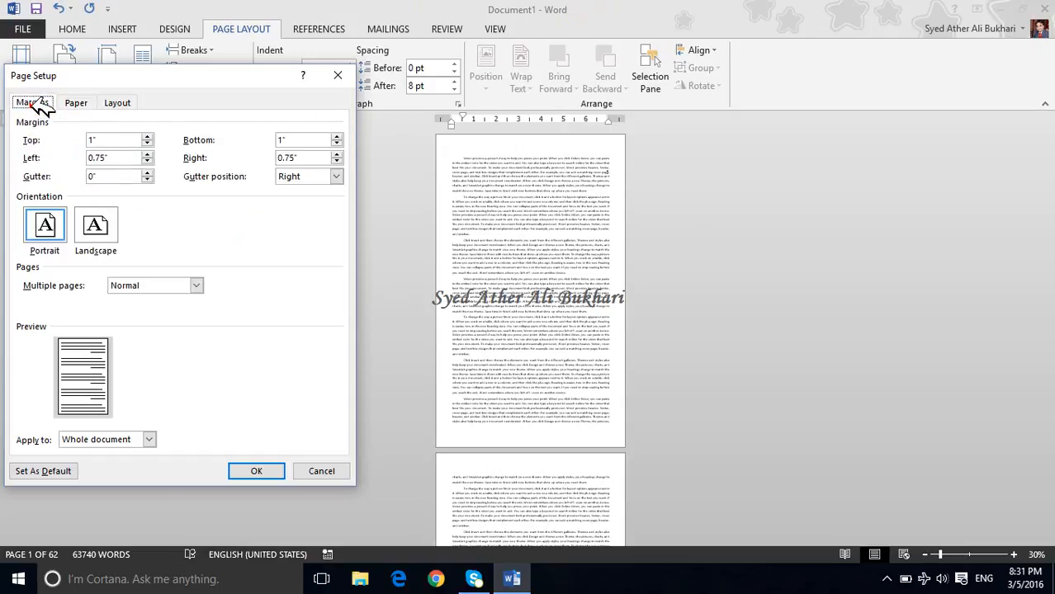
{"action": "left_click", "coordinate": [77, 104]}
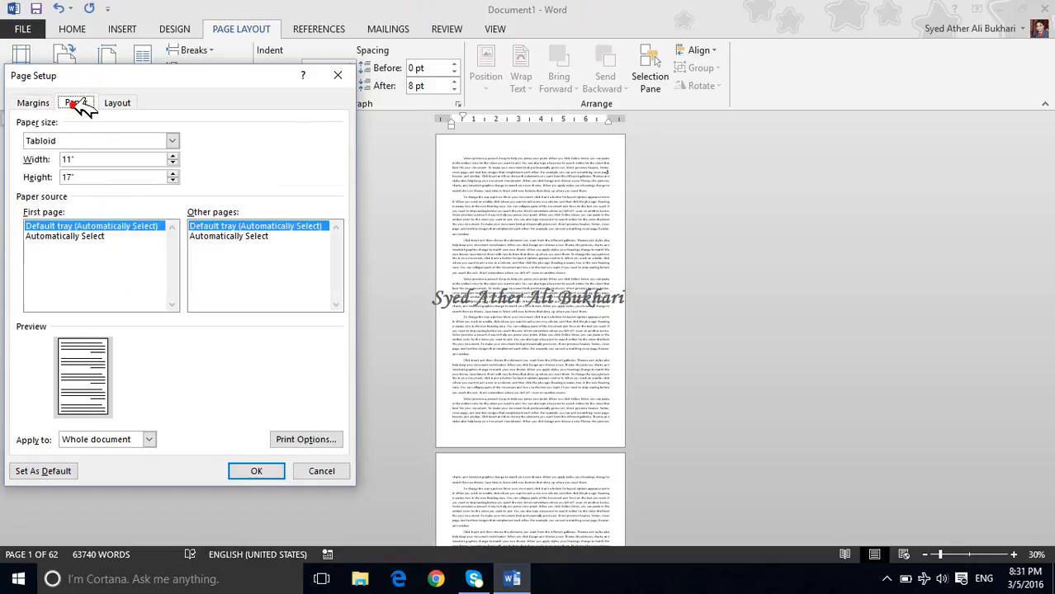
{"action": "left_click", "coordinate": [92, 159]}
{"action": "left_click_drag", "start_coordinate": [93, 159], "coordinate": [50, 158]}
{"action": "type", "text": "8.5"}
{"action": "left_click_drag", "start_coordinate": [92, 169], "coordinate": [8, 166]}
{"action": "type", "text": "8.5"}
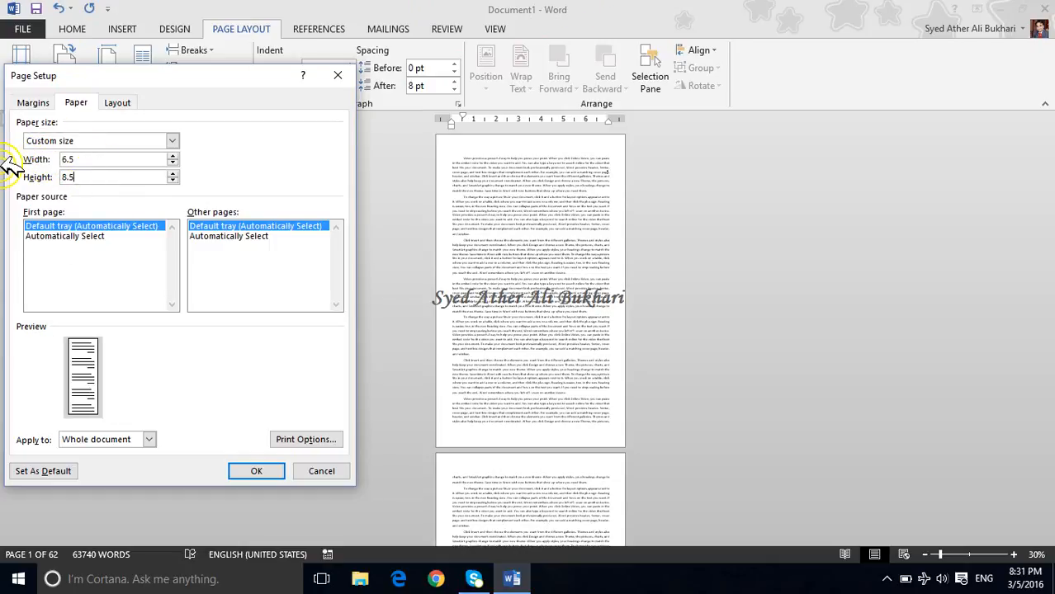
{"action": "double_click", "coordinate": [70, 160]}
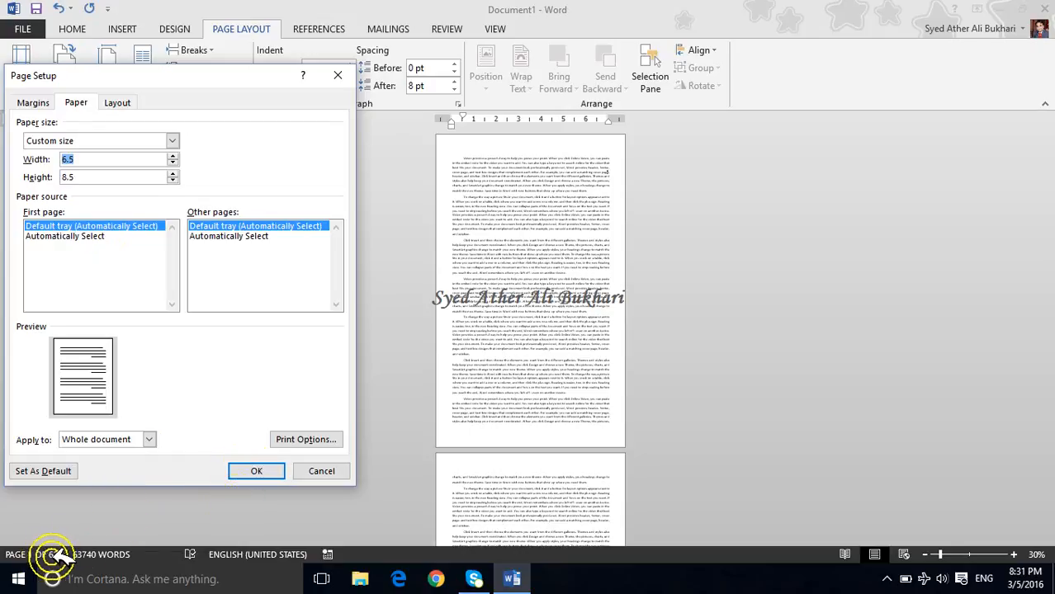
{"action": "left_click", "coordinate": [266, 465]}
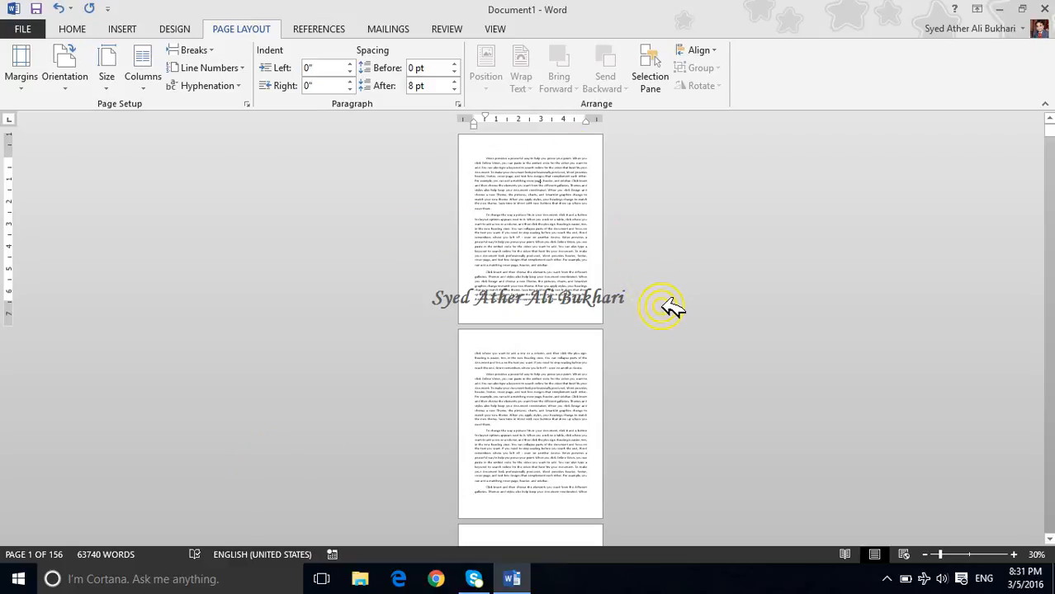
Examine the custom paper dimensions, the apply-to choices and the layout settings in the page setup
{"action": "scroll", "coordinate": [675, 324], "scroll_direction": "up", "scroll_amount": 8, "text": "ctrl"}
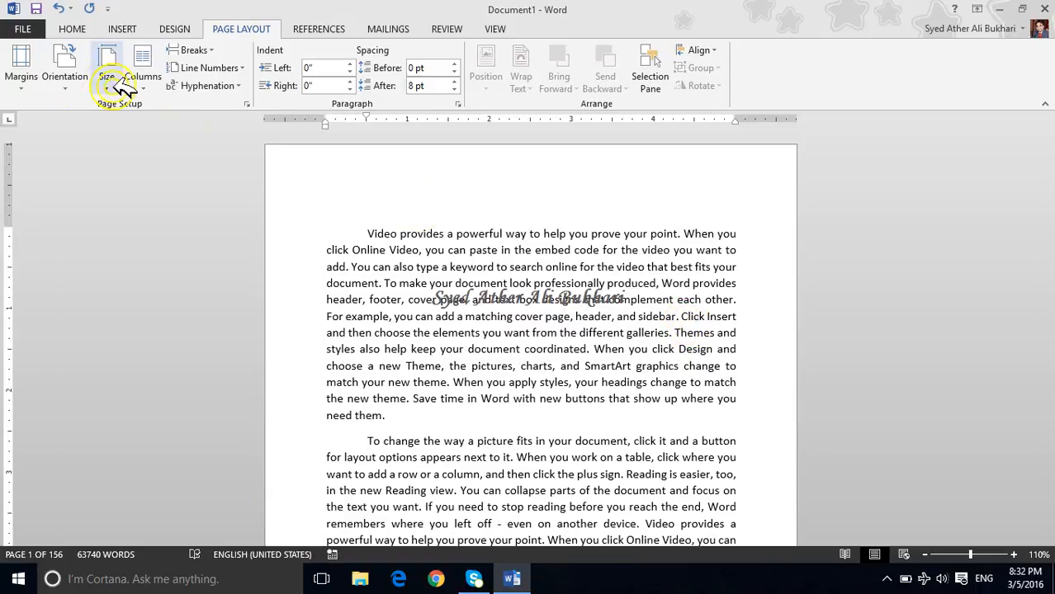
{"action": "left_click", "coordinate": [245, 105]}
{"action": "left_click", "coordinate": [75, 102]}
{"action": "left_click", "coordinate": [87, 179]}
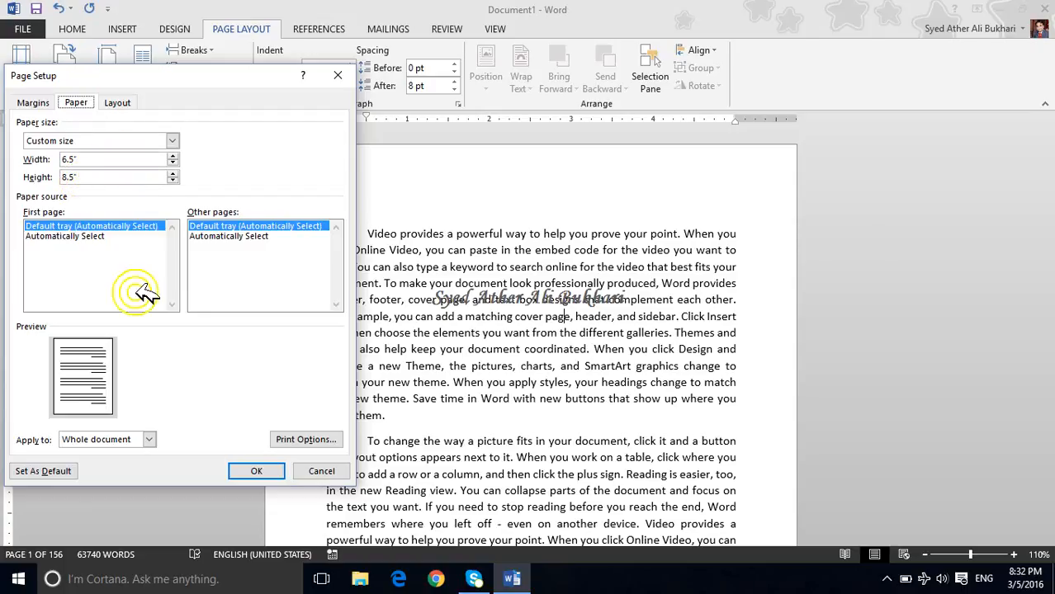
{"action": "left_click", "coordinate": [149, 439]}
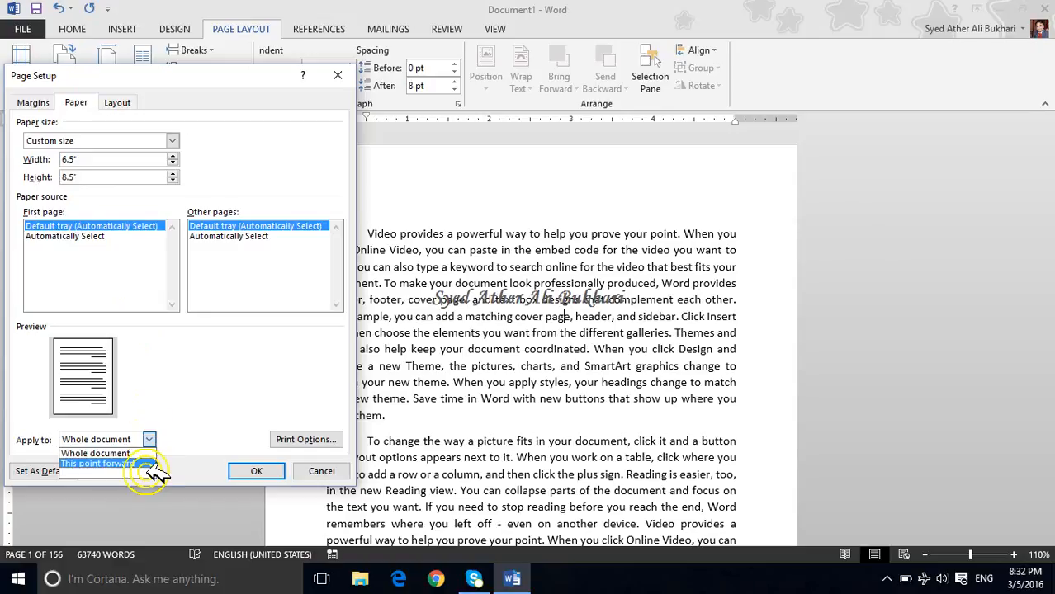
{"action": "left_click", "coordinate": [147, 365]}
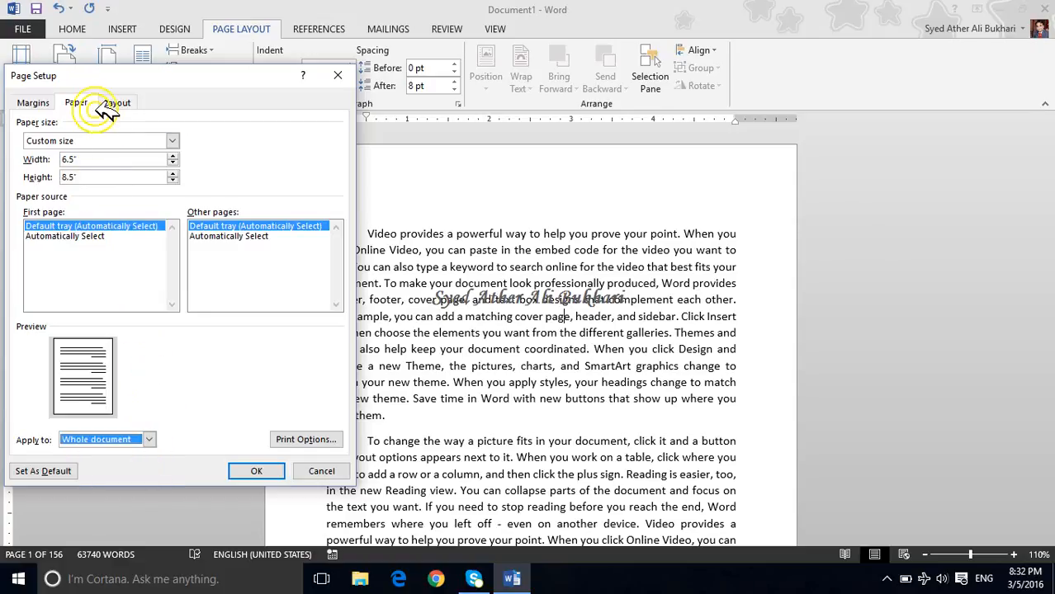
{"action": "left_click", "coordinate": [132, 102]}
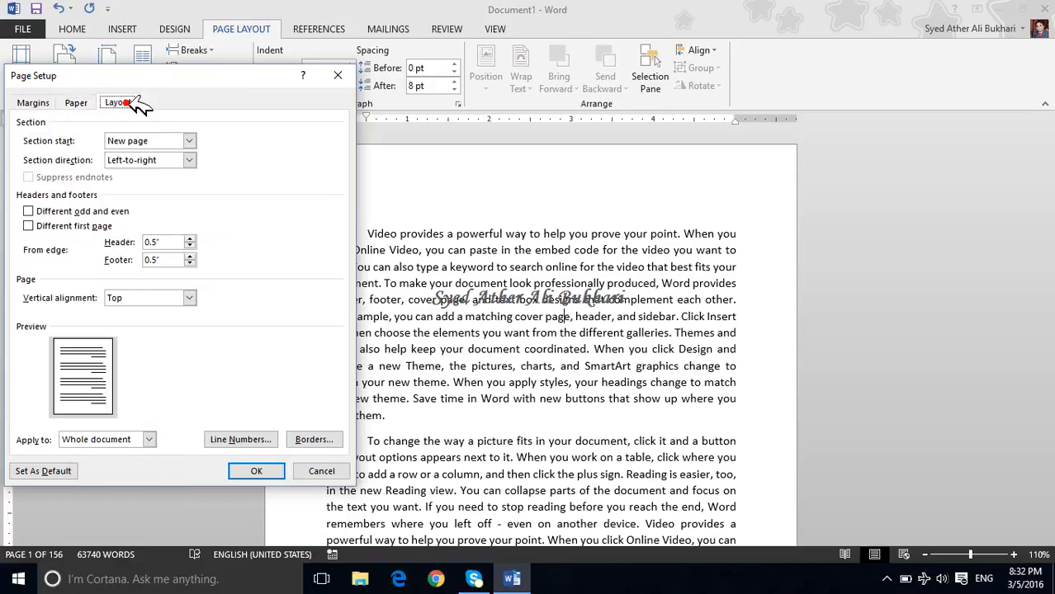
{"action": "left_click", "coordinate": [337, 75]}
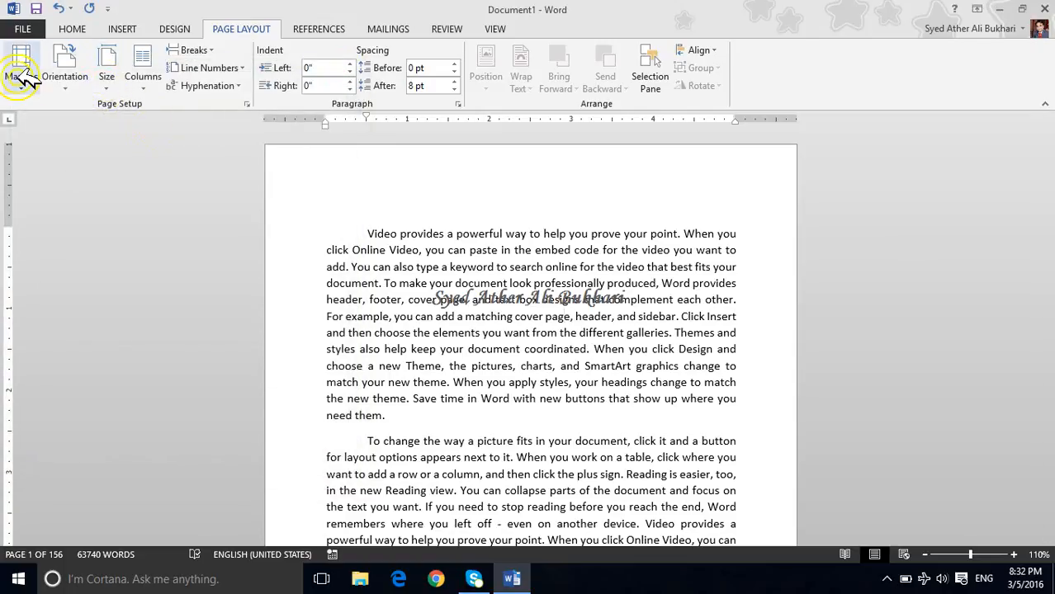
Set the document's paper size to Letter
{"action": "left_click", "coordinate": [114, 82]}
{"action": "left_click", "coordinate": [123, 171]}
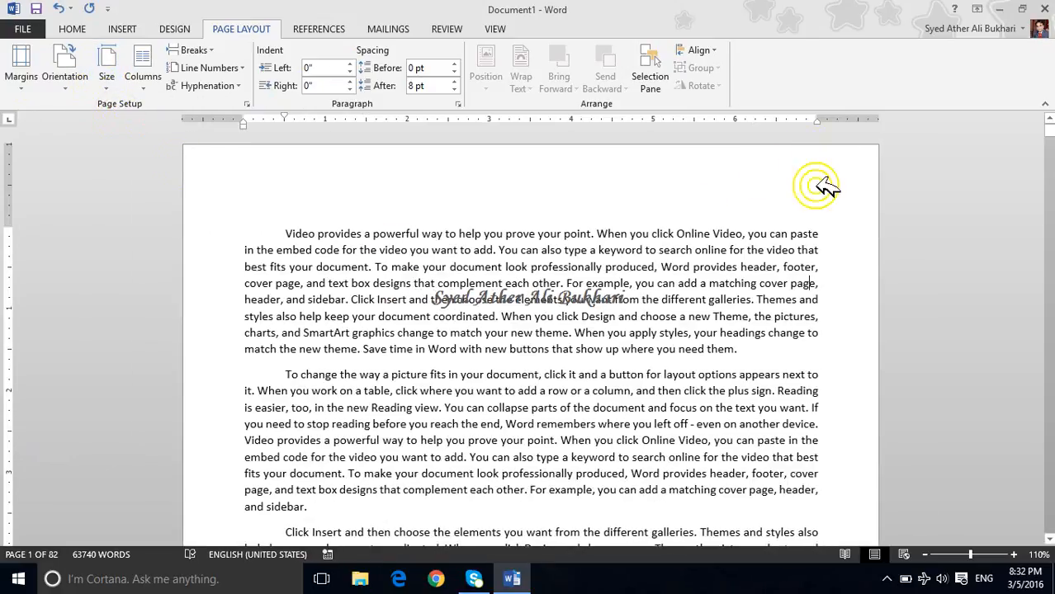
Delete all the text following the paragraph that ends with "and sidebar." at the start of page 17
{"action": "left_click_drag", "start_coordinate": [1047, 130], "coordinate": [1047, 207]}
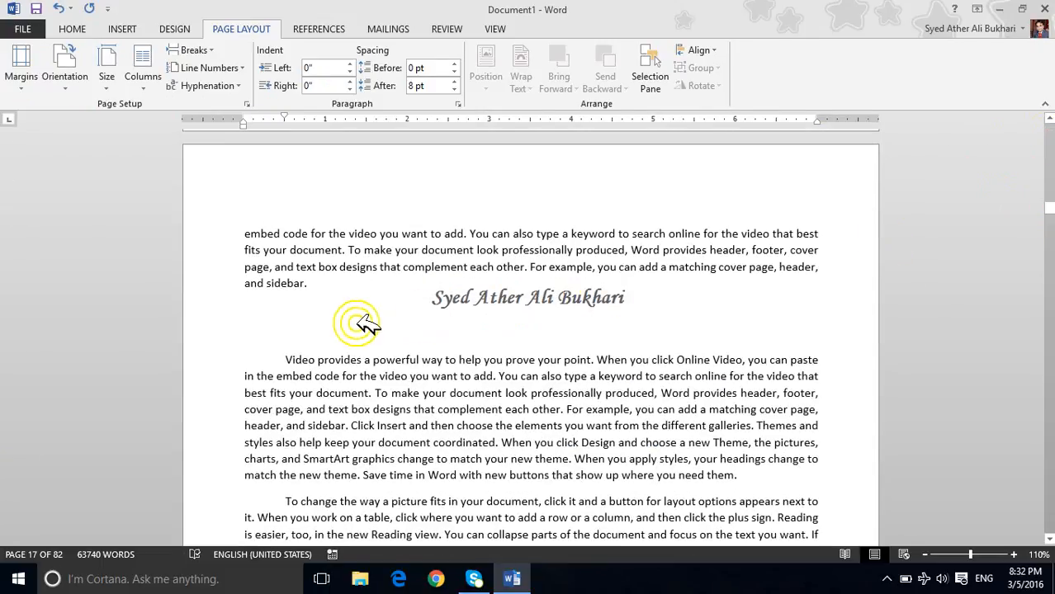
{"action": "left_click", "coordinate": [276, 285]}
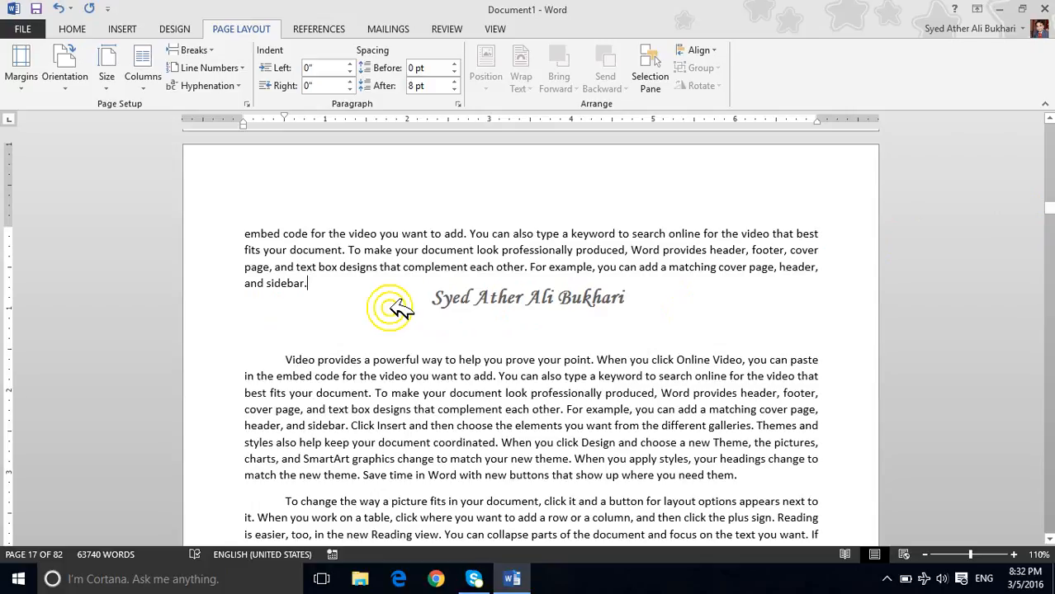
{"action": "key", "text": "ctrl+shift+End"}
{"action": "key", "text": "Delete"}
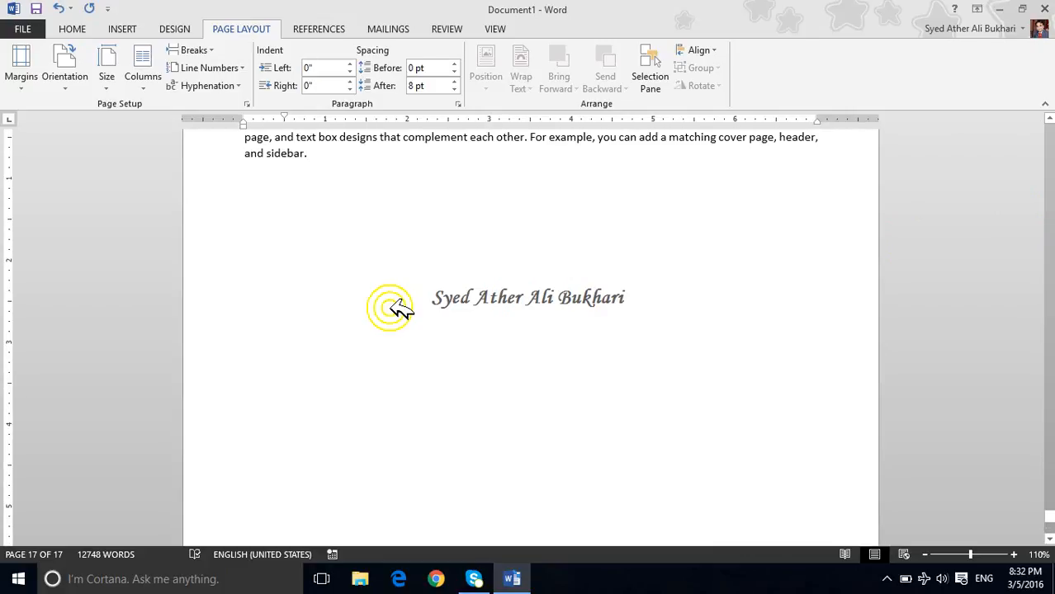
Delete all the text following the paragraph that ends with "even on another device." on page 2
{"action": "left_click", "coordinate": [1049, 513]}
{"action": "left_click_drag", "start_coordinate": [1048, 519], "coordinate": [1044, 176]}
{"action": "left_click", "coordinate": [660, 167]}
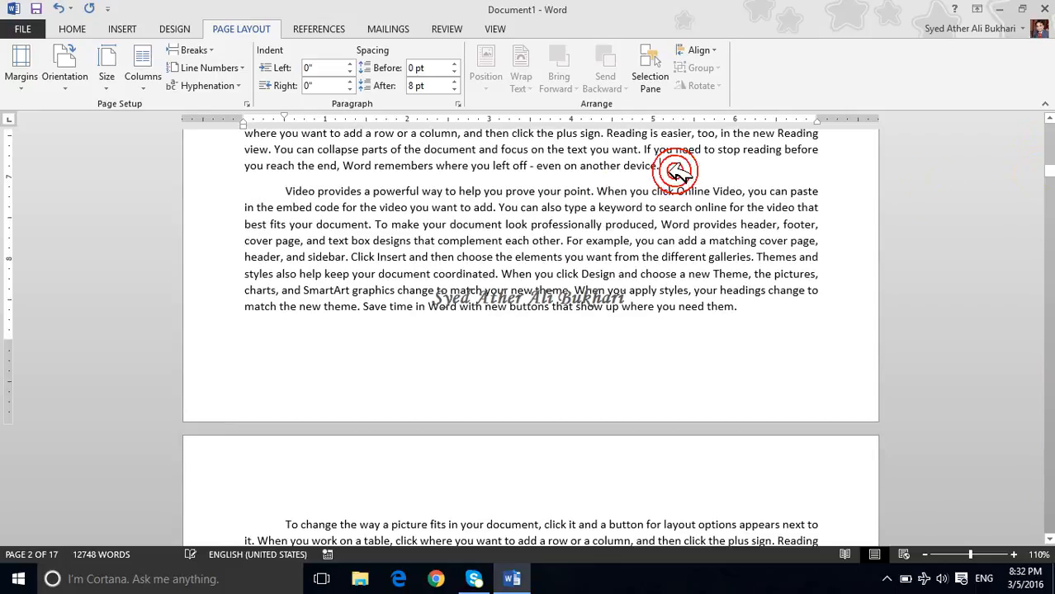
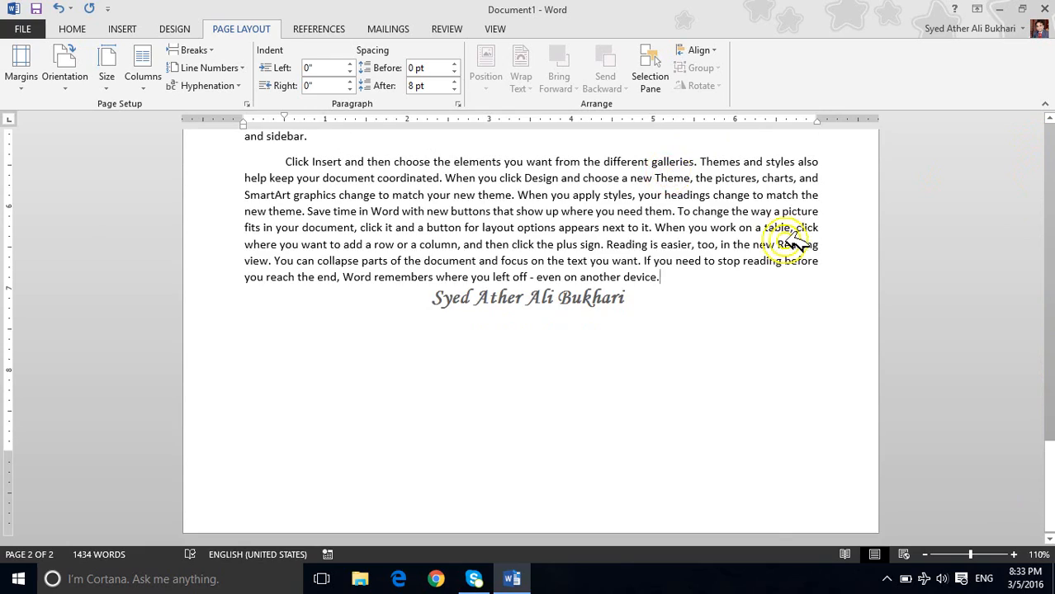
{"action": "scroll", "coordinate": [786, 227], "scroll_direction": "up", "scroll_amount": 15}
{"action": "scroll", "coordinate": [790, 248], "scroll_direction": "up", "scroll_amount": 10}
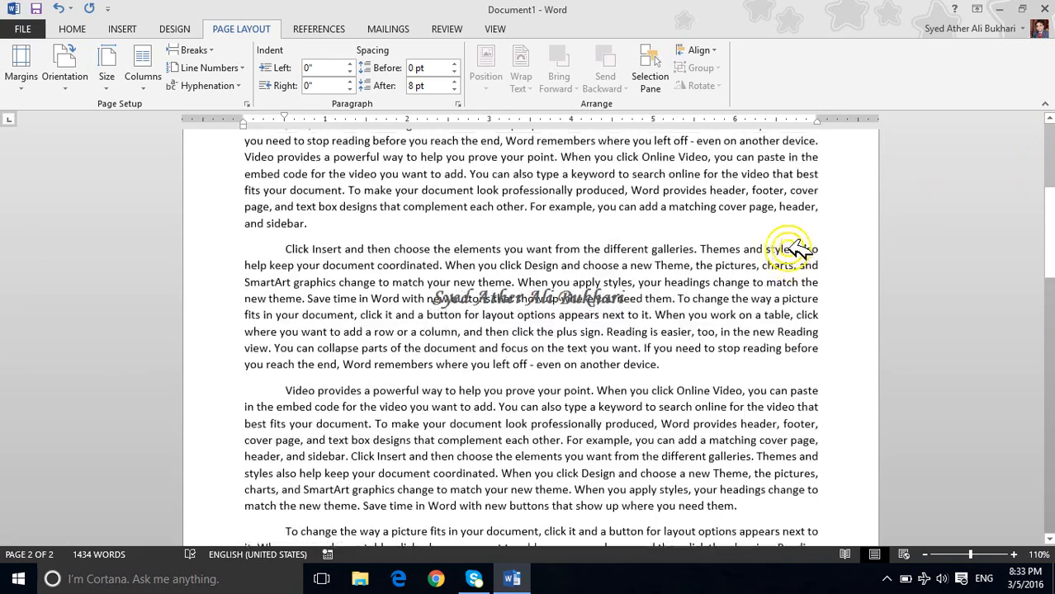
Undo the last deletion to restore the text that followed page 2
{"action": "key", "text": "ctrl+shift+End"}
{"action": "scroll", "coordinate": [789, 248], "scroll_direction": "down", "scroll_amount": 3}
{"action": "left_click", "coordinate": [708, 357]}
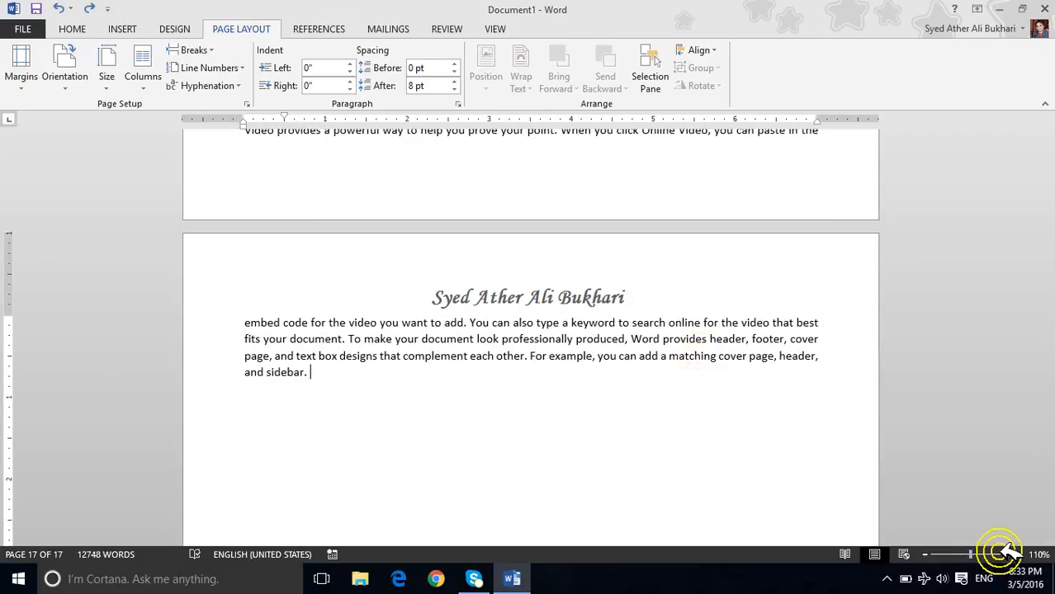
Zoom the document out to the many-pages view so all its pages fit together, and place the cursor on the last page
{"action": "left_click", "coordinate": [1038, 555]}
{"action": "left_click", "coordinate": [611, 210]}
{"action": "left_click", "coordinate": [749, 395]}
{"action": "left_click", "coordinate": [598, 386]}
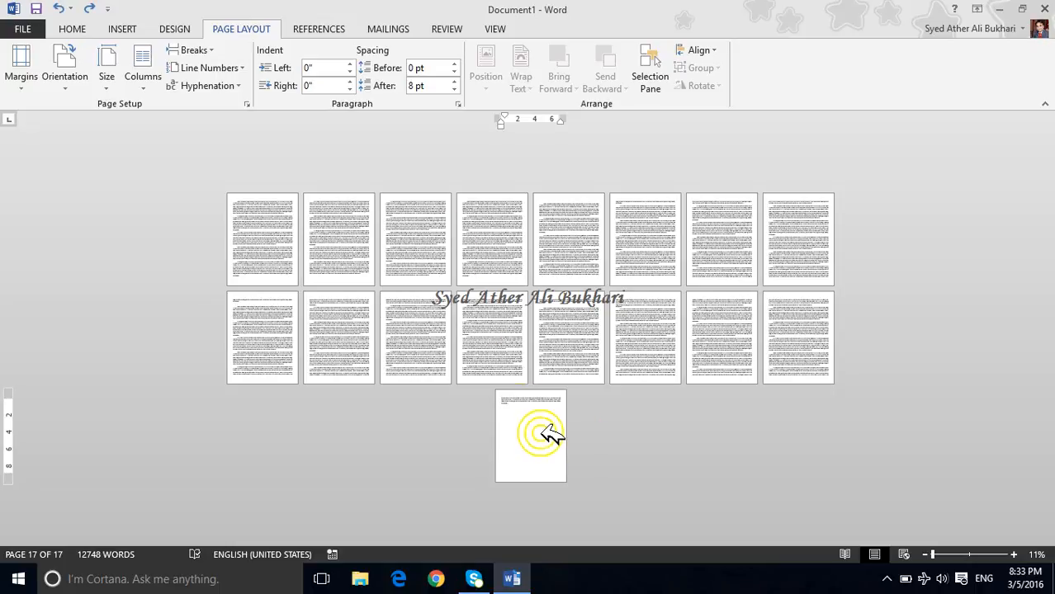
{"action": "left_click", "coordinate": [537, 428]}
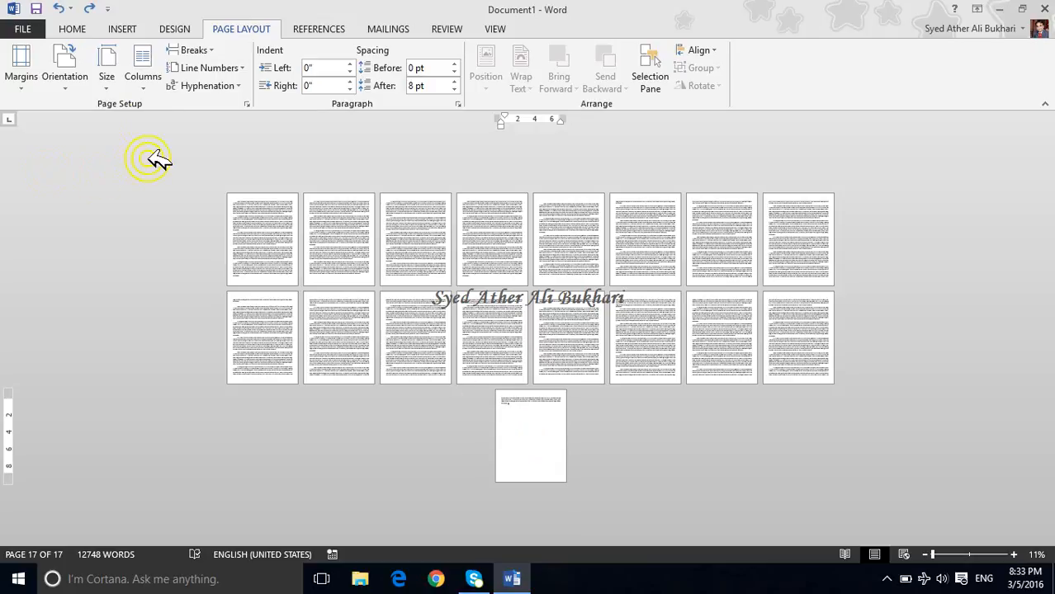
Set the left page margin to 1.25" for the whole document, then place the cursor on the first page
{"action": "left_click", "coordinate": [23, 71]}
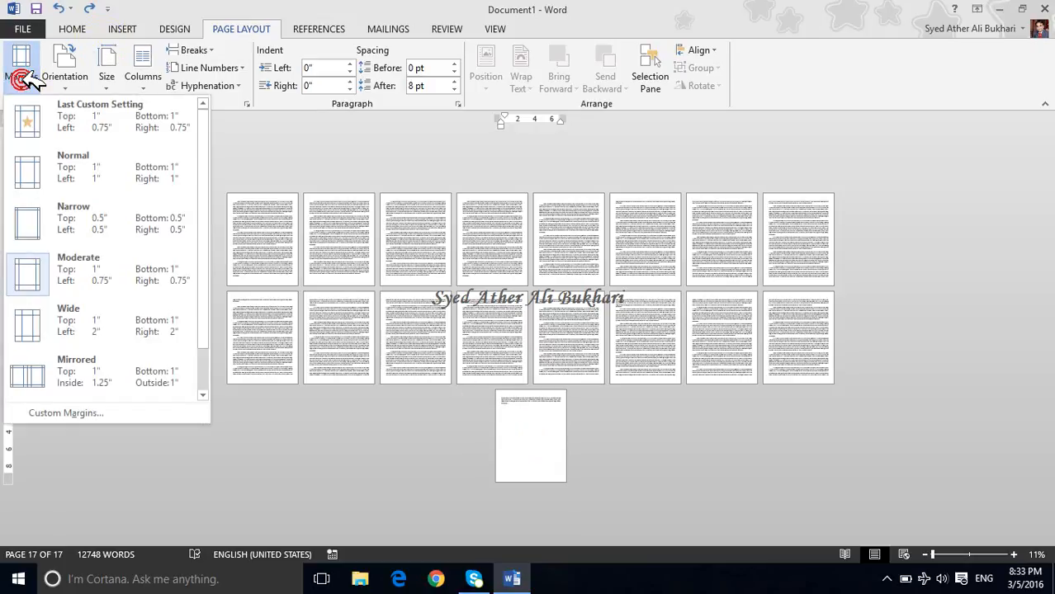
{"action": "left_click", "coordinate": [113, 420]}
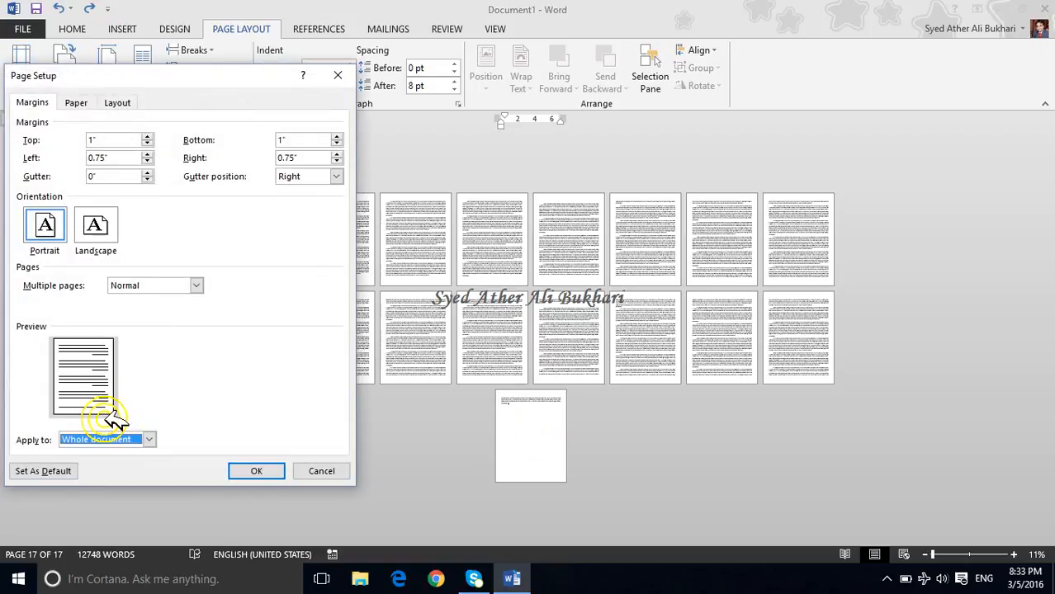
{"action": "left_click", "coordinate": [122, 158]}
{"action": "left_click_drag", "start_coordinate": [124, 157], "coordinate": [73, 150]}
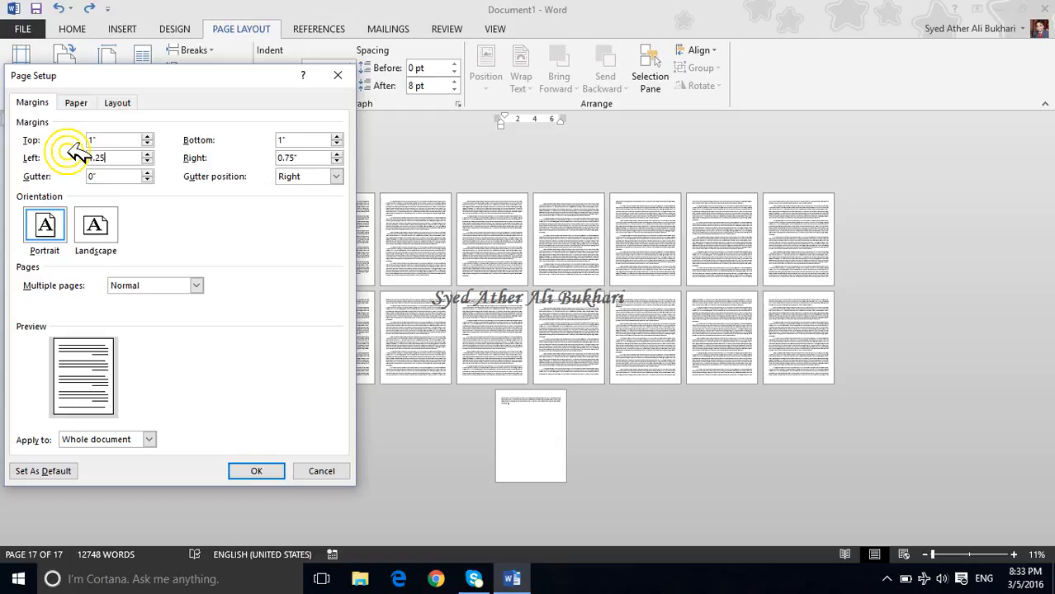
{"action": "key", "text": "Return"}
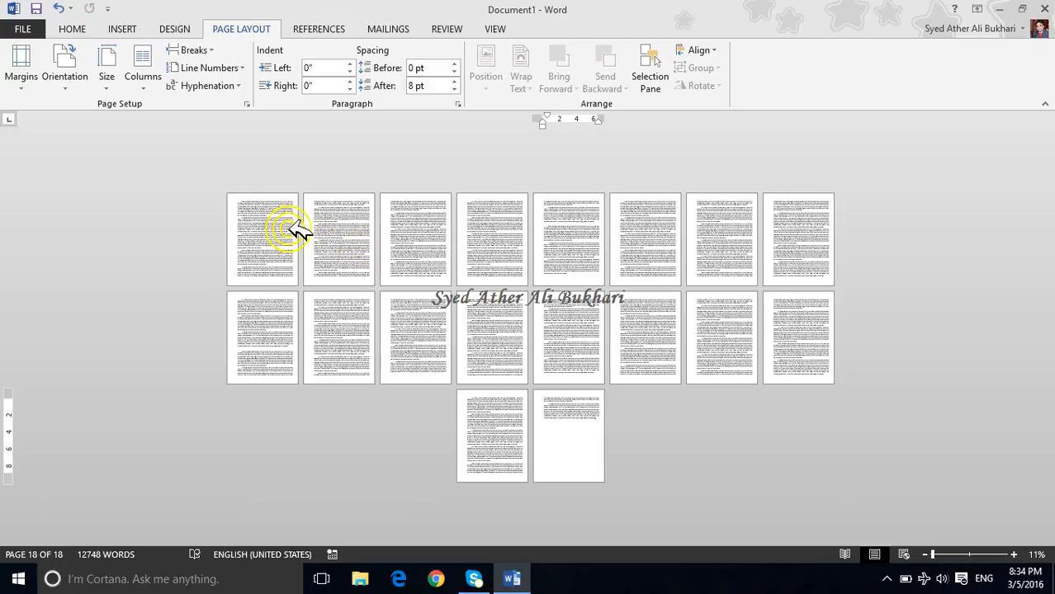
{"action": "left_click", "coordinate": [289, 230]}
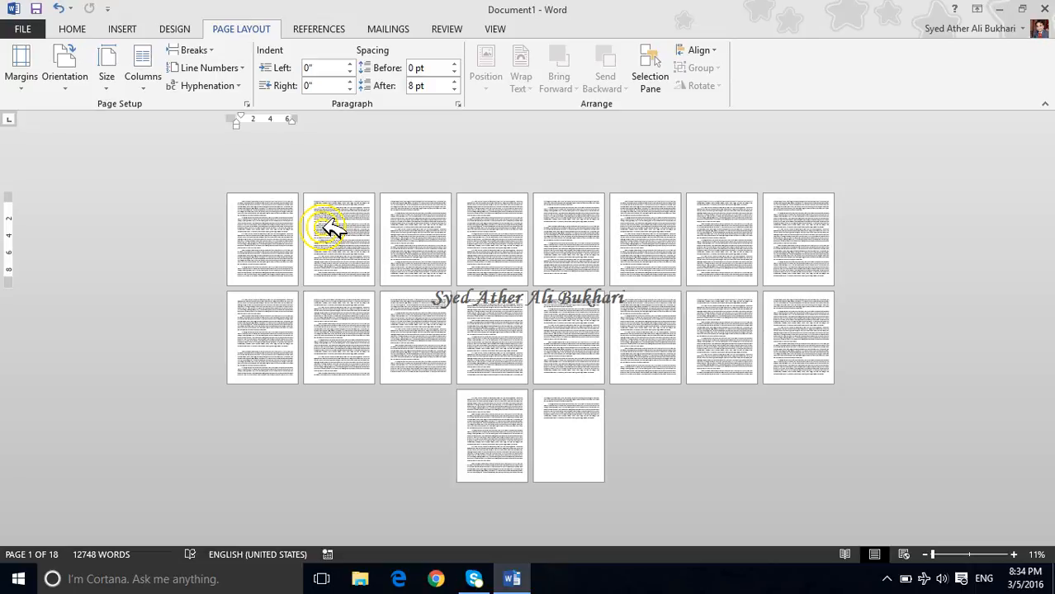
Choose Mirror margins as the multiple-pages setting in the page setup, keeping the document pages in view
{"action": "left_click", "coordinate": [17, 87]}
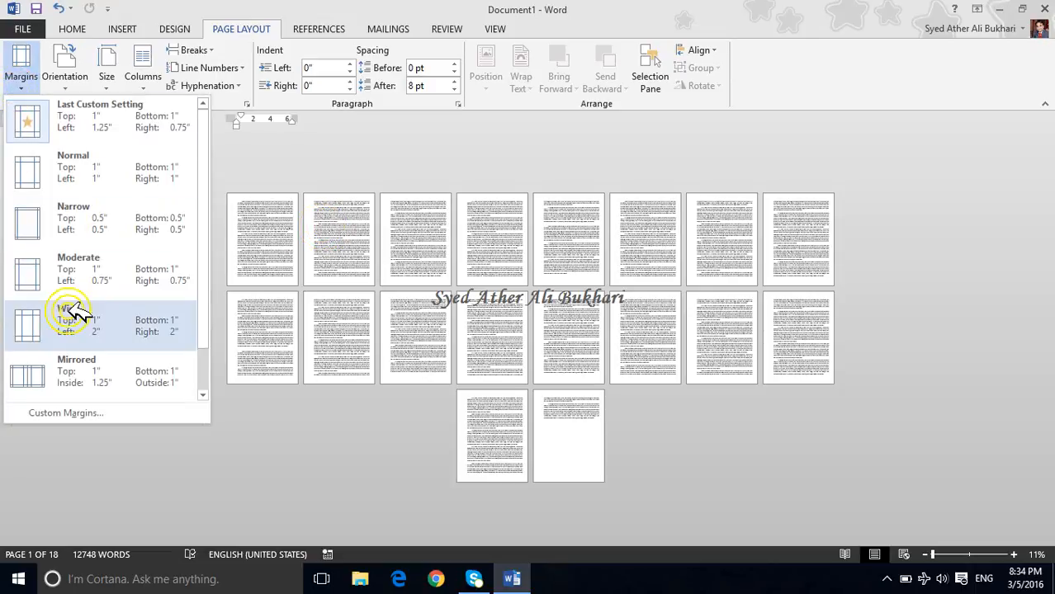
{"action": "left_click", "coordinate": [65, 413]}
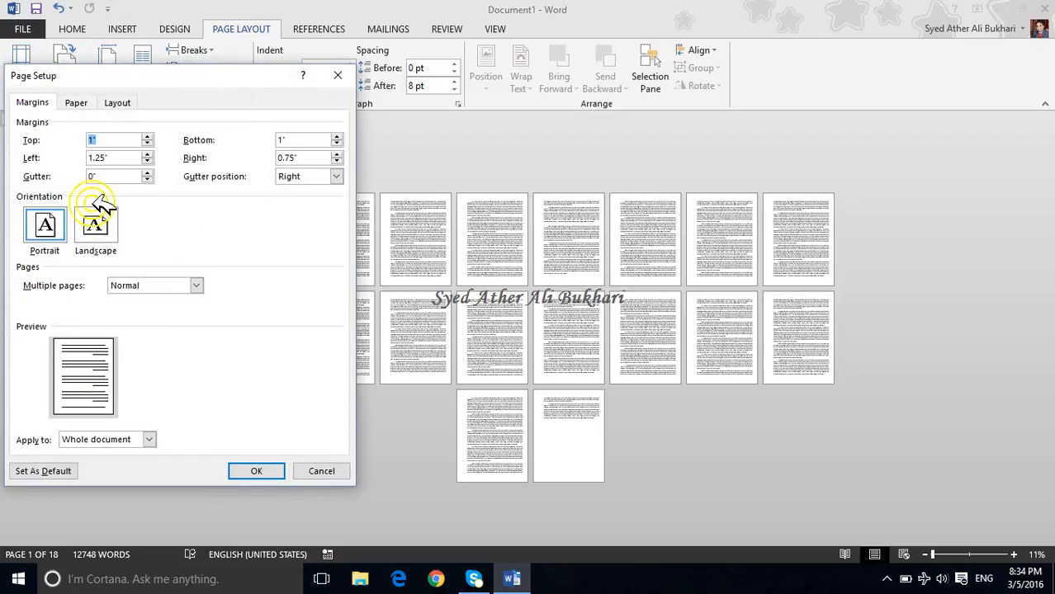
{"action": "left_click", "coordinate": [132, 286]}
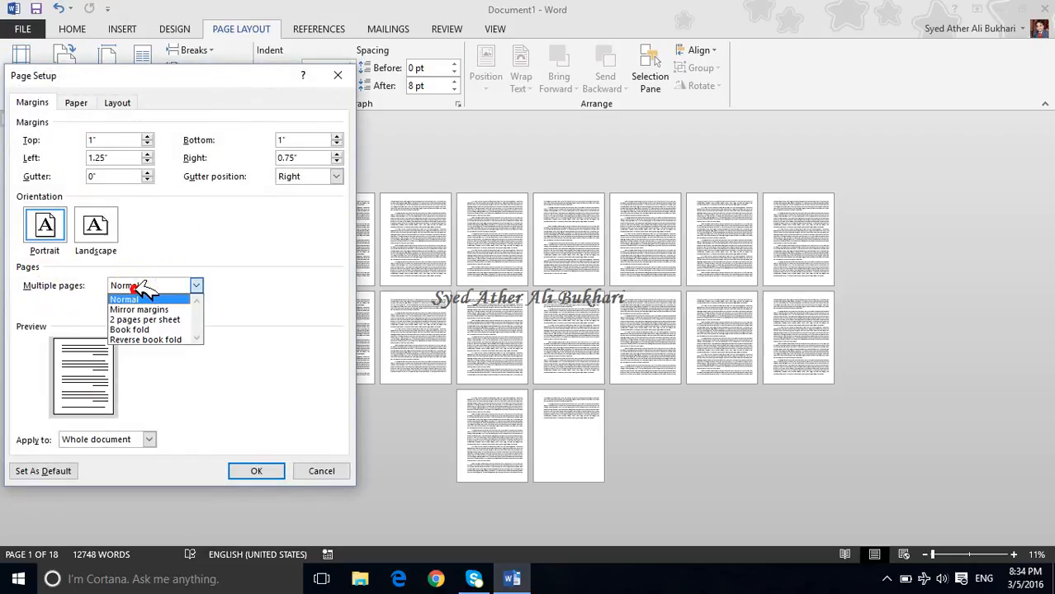
{"action": "left_click", "coordinate": [154, 311]}
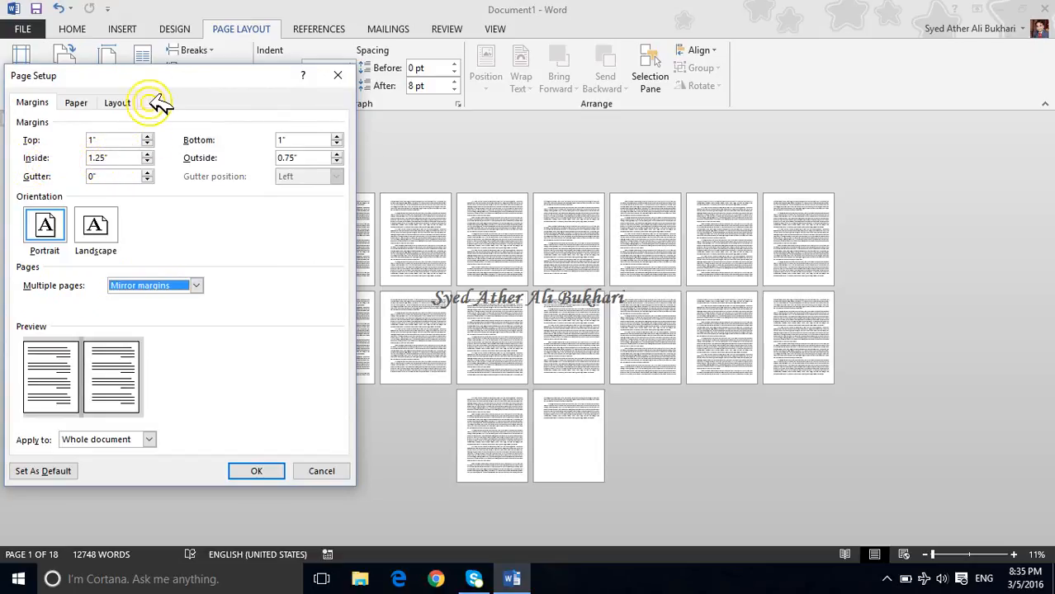
{"action": "left_click_drag", "start_coordinate": [161, 78], "coordinate": [390, 101]}
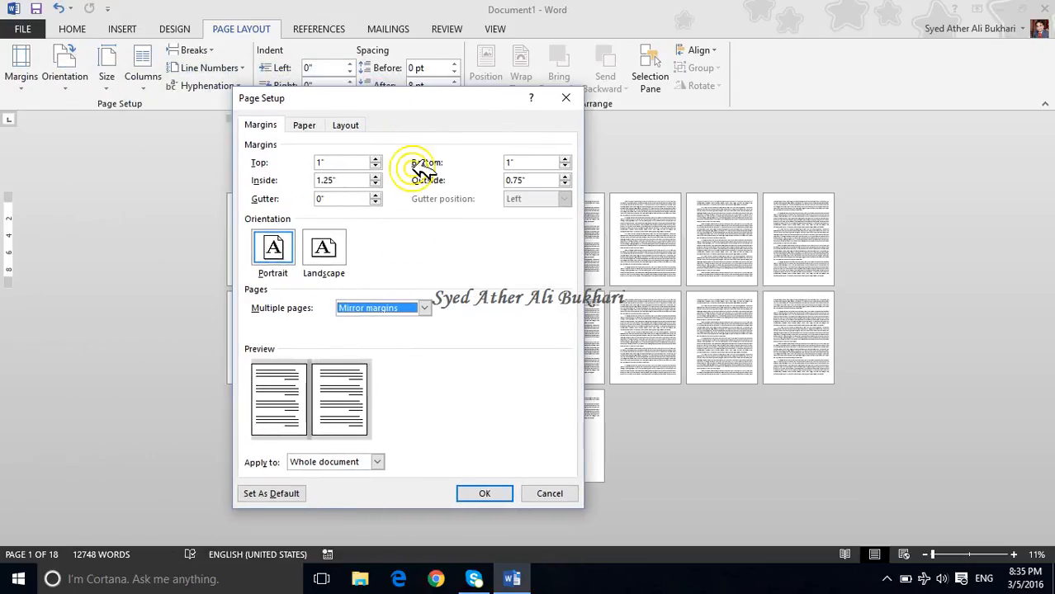
Open the Paint program with a blank canvas
{"action": "left_click", "coordinate": [18, 579]}
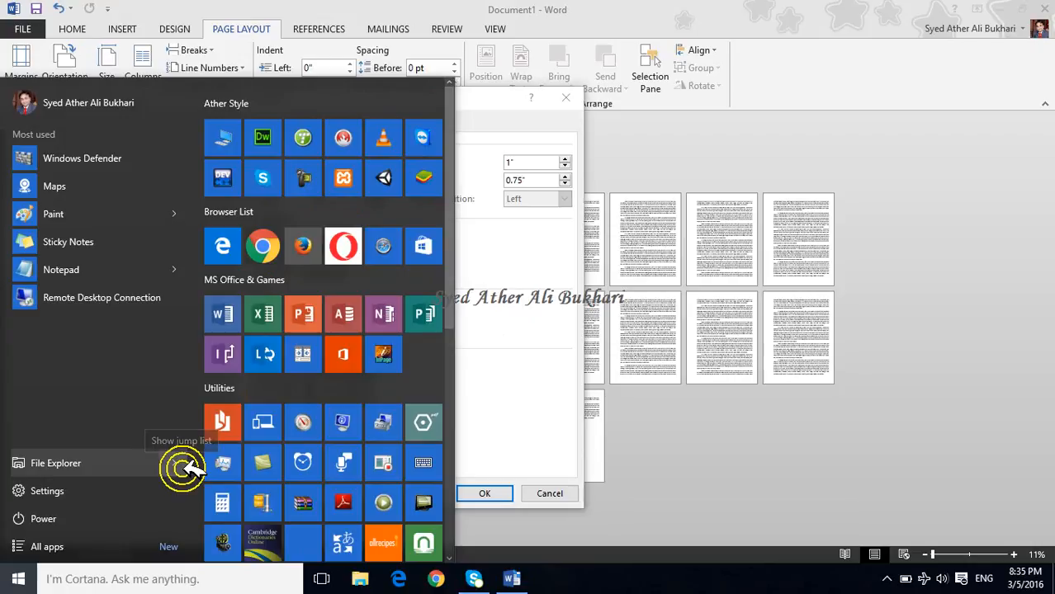
{"action": "type", "text": "paint"}
{"action": "key", "text": "Return"}
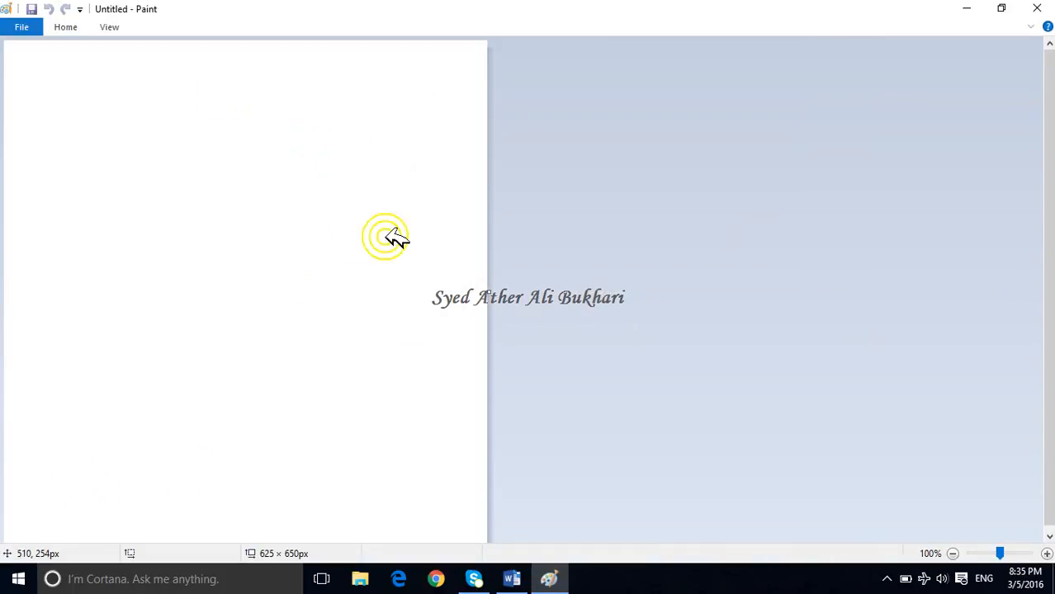
Draw a black-outlined rectangle about 190 × 245 px as a page and shift it toward the upper right of the canvas
{"action": "left_click", "coordinate": [104, 24]}
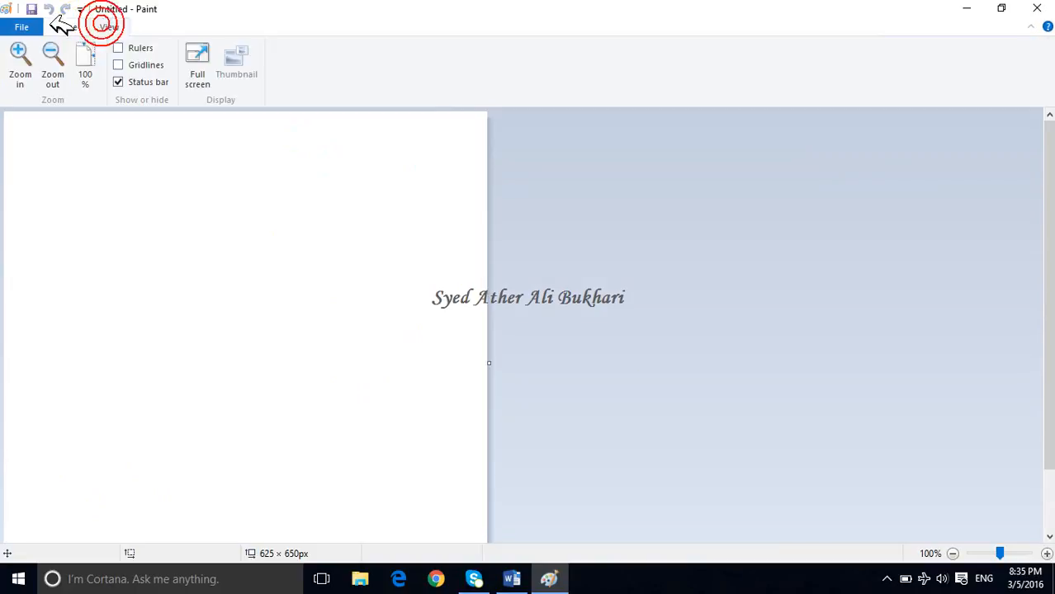
{"action": "left_click", "coordinate": [62, 24]}
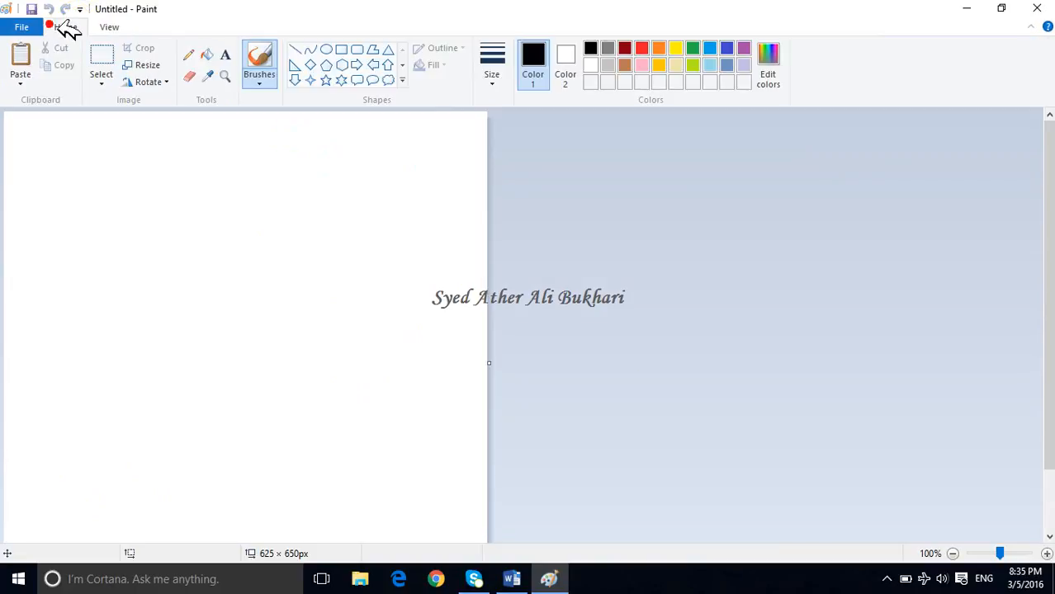
{"action": "left_click", "coordinate": [339, 49]}
{"action": "left_click_drag", "start_coordinate": [89, 173], "coordinate": [239, 362]}
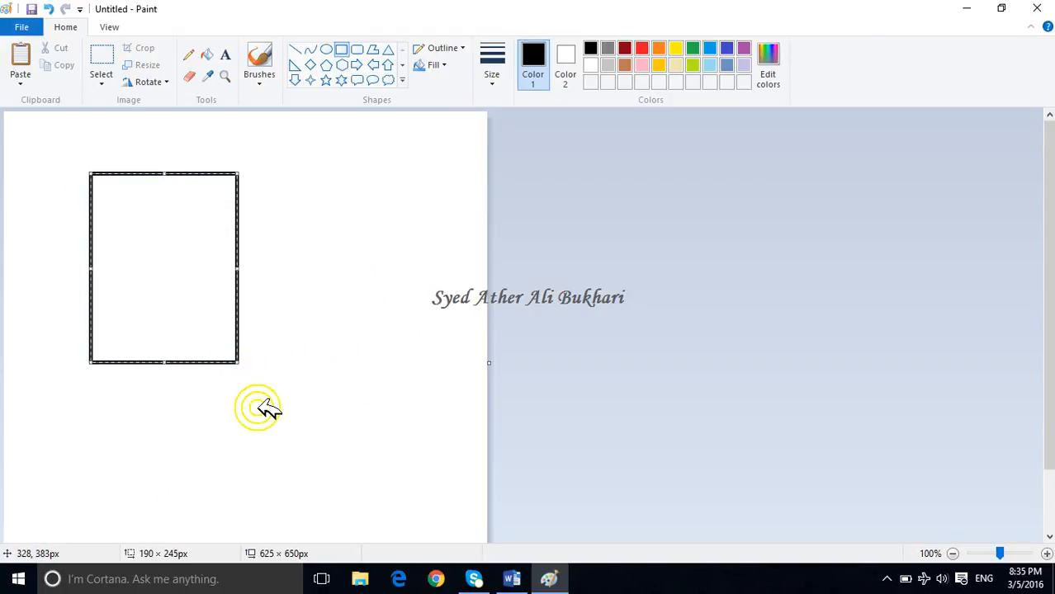
{"action": "left_click_drag", "start_coordinate": [179, 231], "coordinate": [331, 225]}
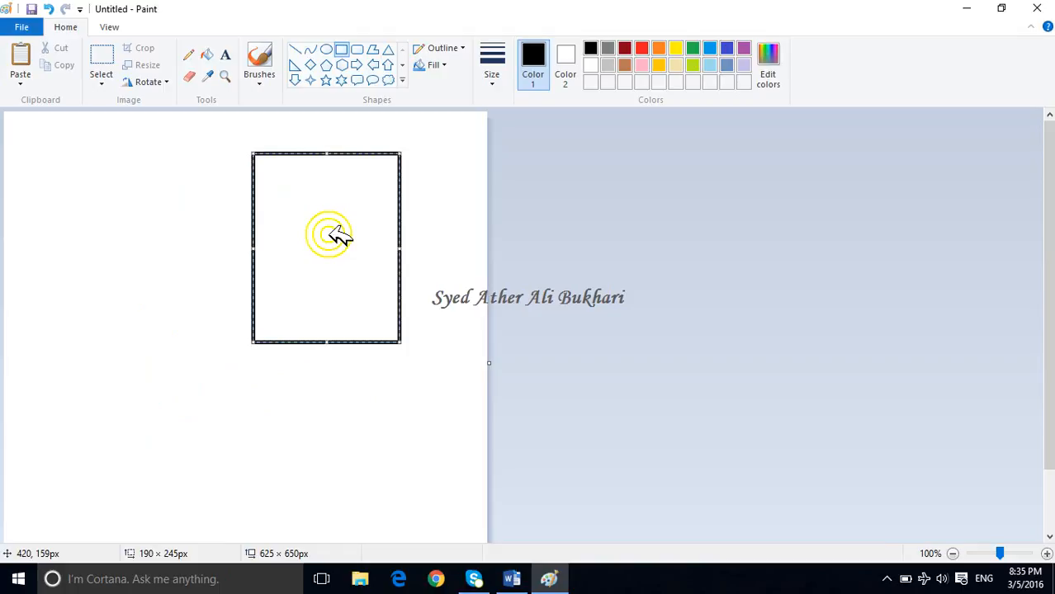
{"action": "key", "text": "ctrl+v"}
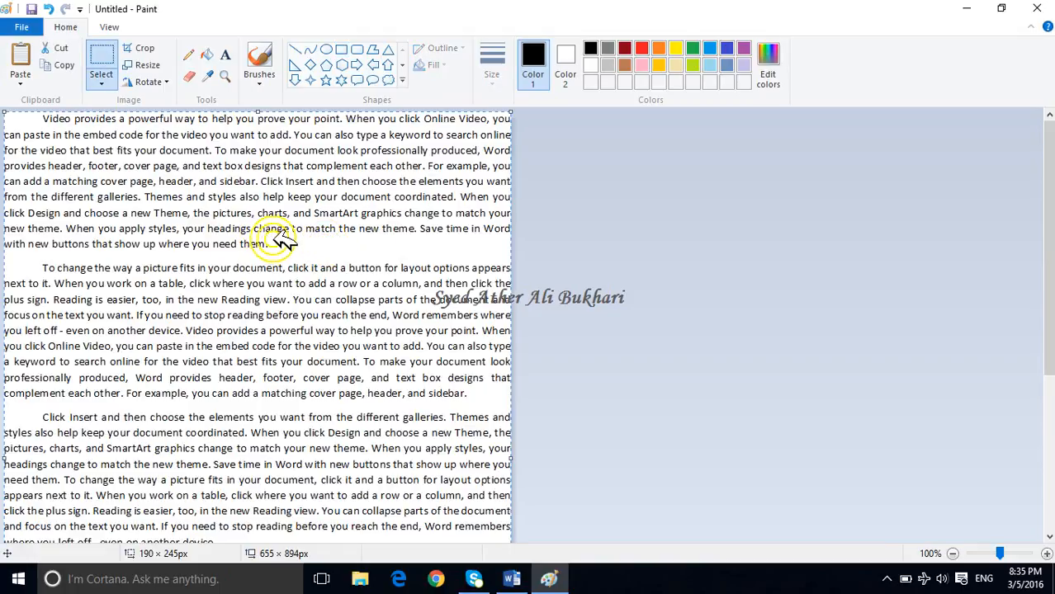
{"action": "key", "text": "ctrl+z"}
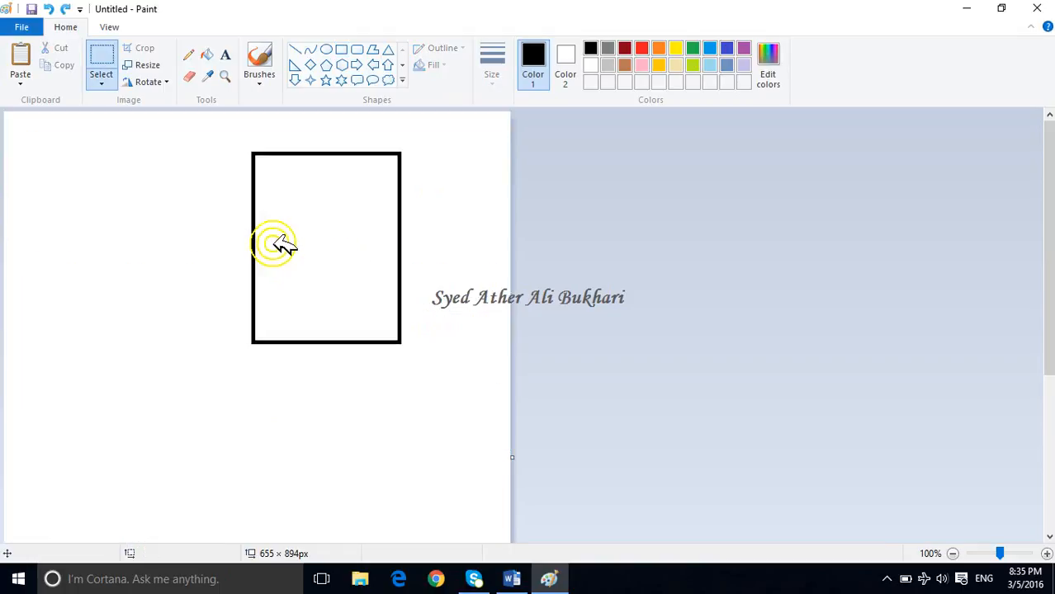
Draw two more page rectangles side by side below the first, and mark the inside margins along the binding edges
{"action": "left_click", "coordinate": [342, 50]}
{"action": "left_click_drag", "start_coordinate": [72, 343], "coordinate": [233, 518]}
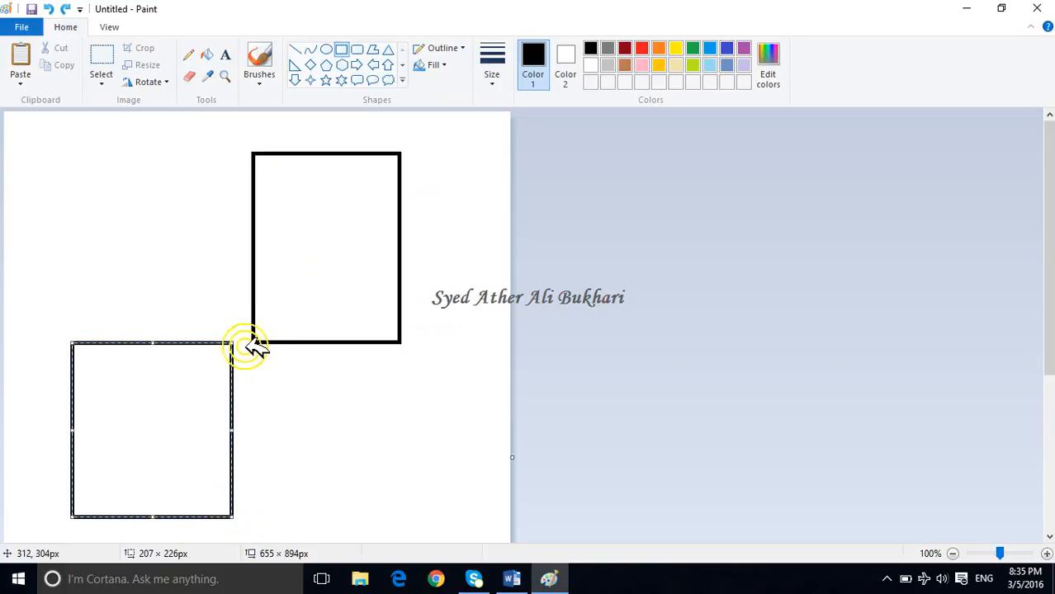
{"action": "left_click_drag", "start_coordinate": [235, 346], "coordinate": [402, 518]}
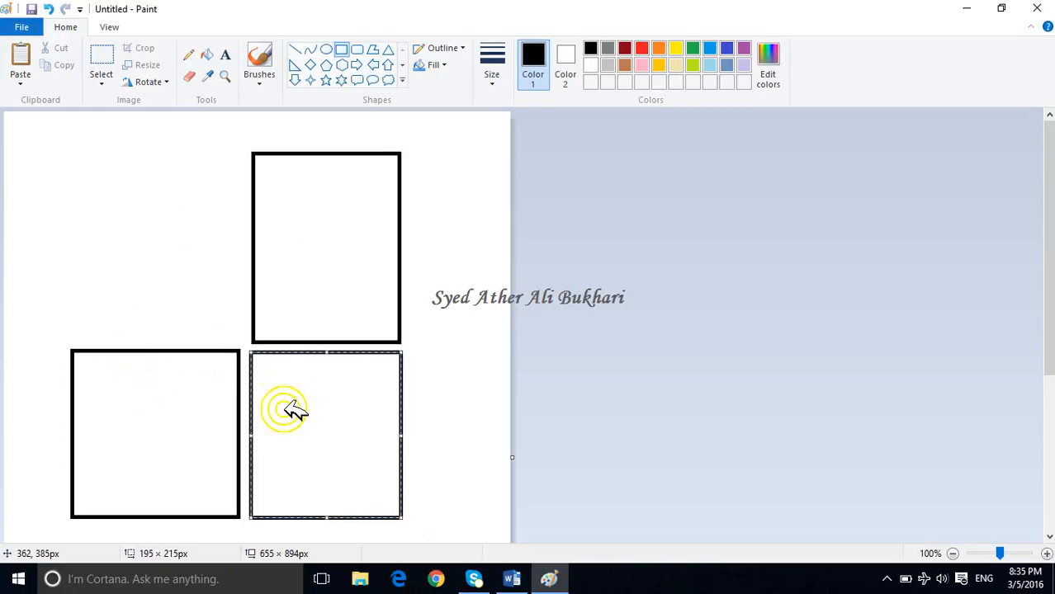
{"action": "left_click", "coordinate": [503, 274]}
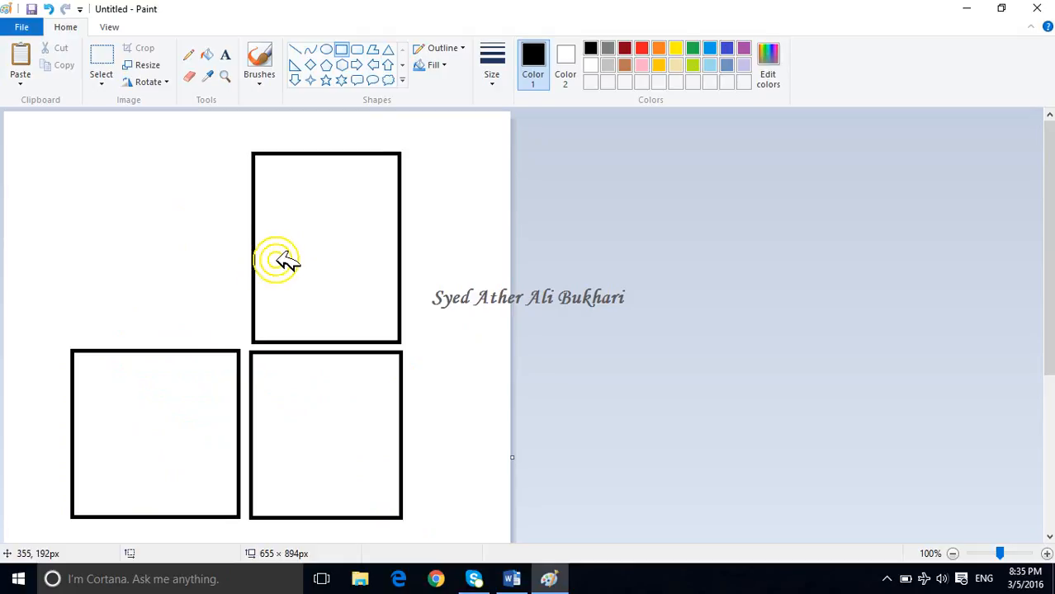
{"action": "left_click_drag", "start_coordinate": [256, 238], "coordinate": [272, 265]}
{"action": "left_click_drag", "start_coordinate": [207, 366], "coordinate": [234, 461]}
{"action": "left_click_drag", "start_coordinate": [264, 365], "coordinate": [283, 483]}
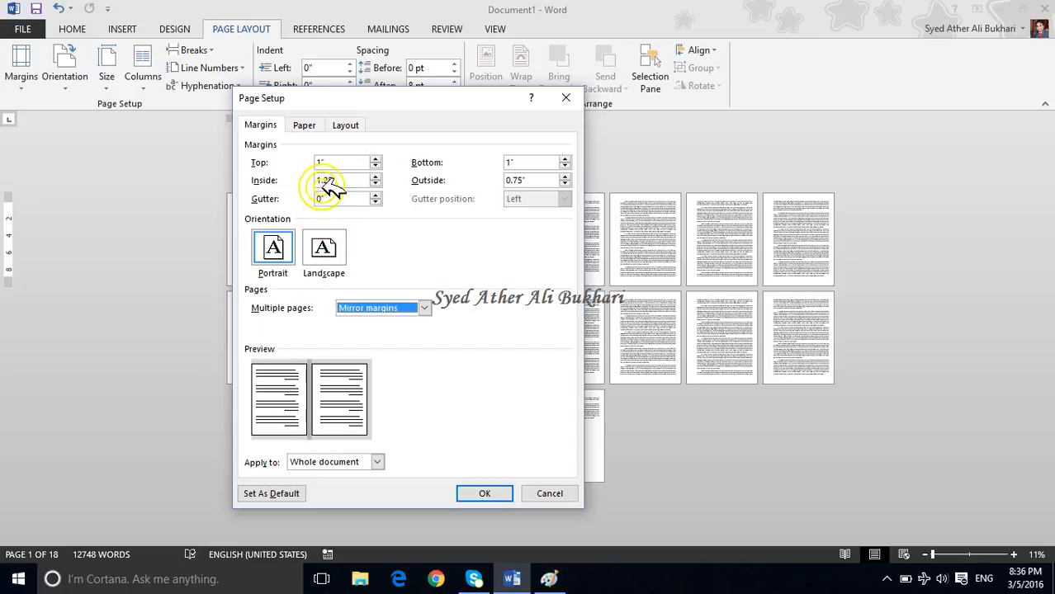
Switch back to Word and set the inside margin to 1.5" with mirror margins for the whole document
{"action": "left_click", "coordinate": [345, 179]}
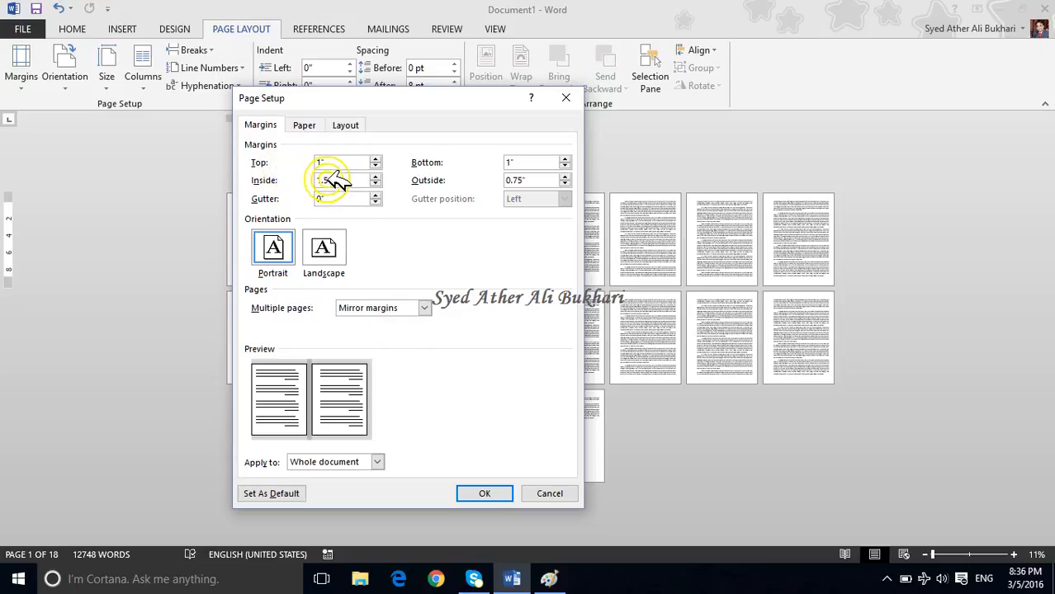
{"action": "left_click_drag", "start_coordinate": [363, 99], "coordinate": [550, 70]}
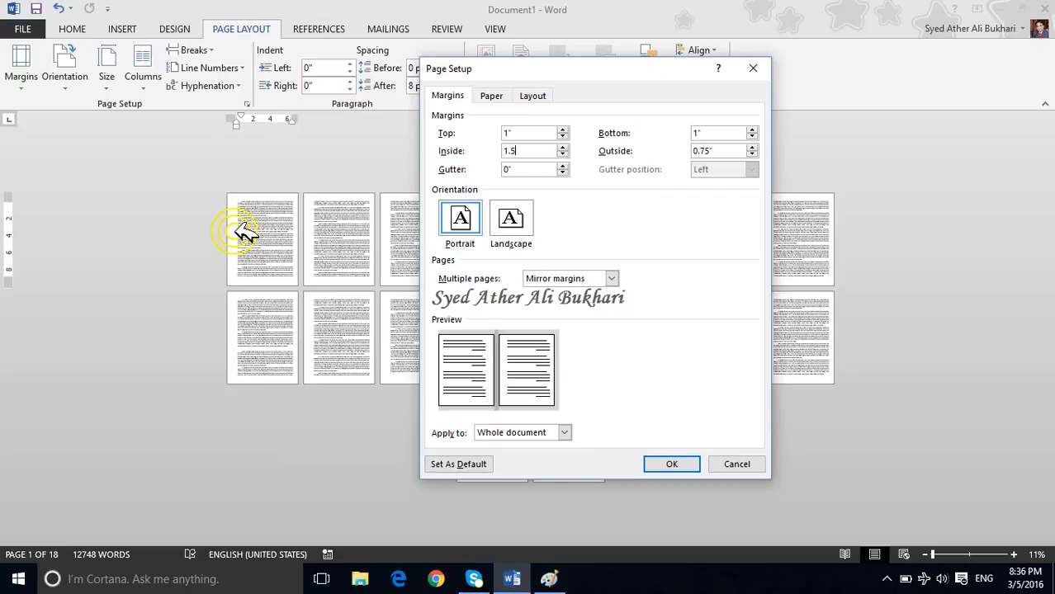
{"action": "left_click", "coordinate": [671, 464]}
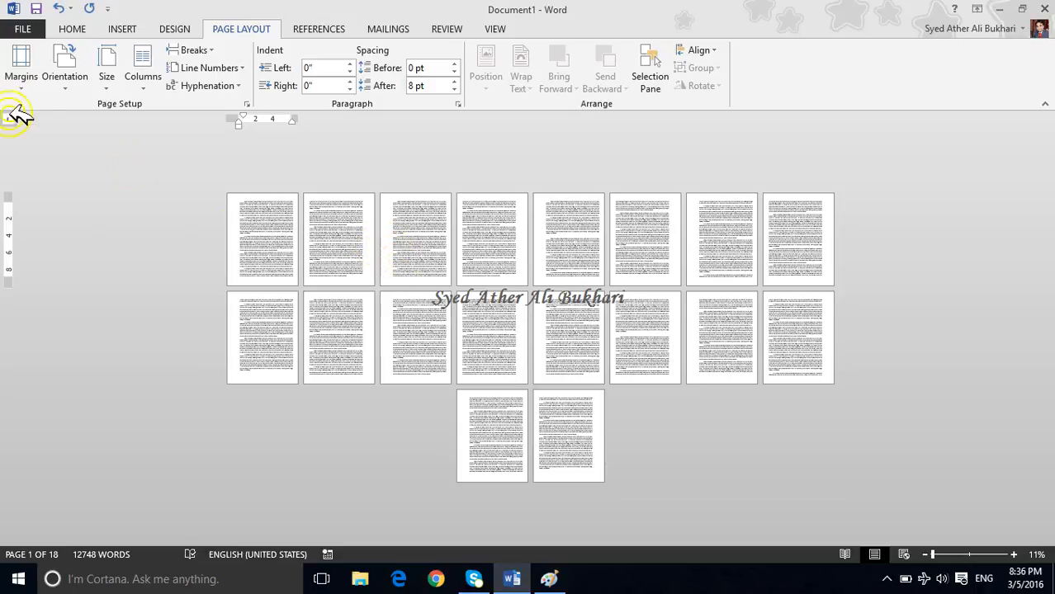
Change the multiple-pages setting to 2 pages per sheet for the whole document and check the print preview
{"action": "left_click", "coordinate": [23, 76]}
{"action": "left_click", "coordinate": [92, 412]}
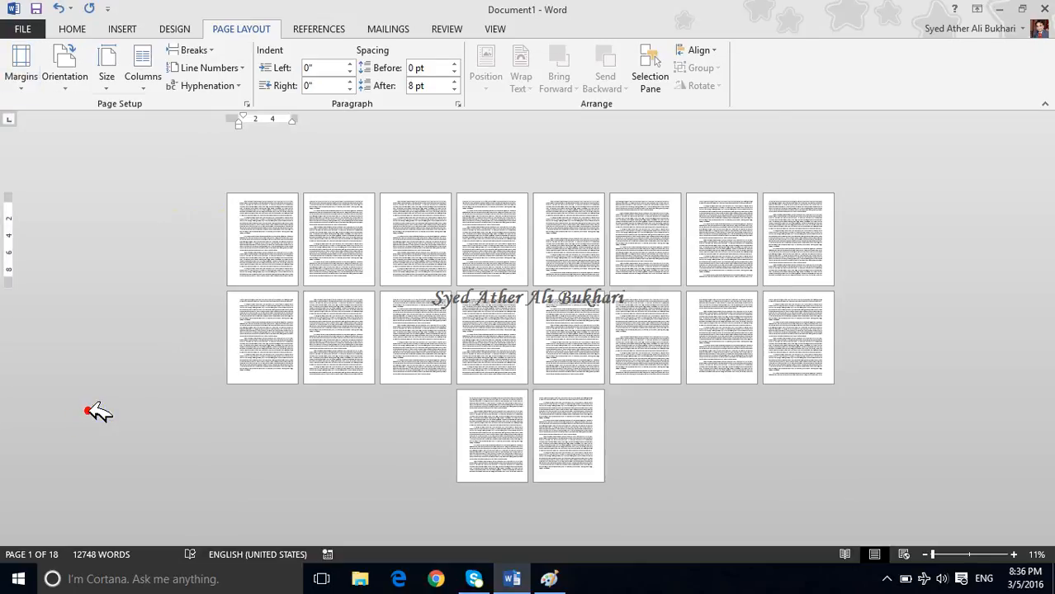
{"action": "left_click_drag", "start_coordinate": [496, 70], "coordinate": [538, 119]}
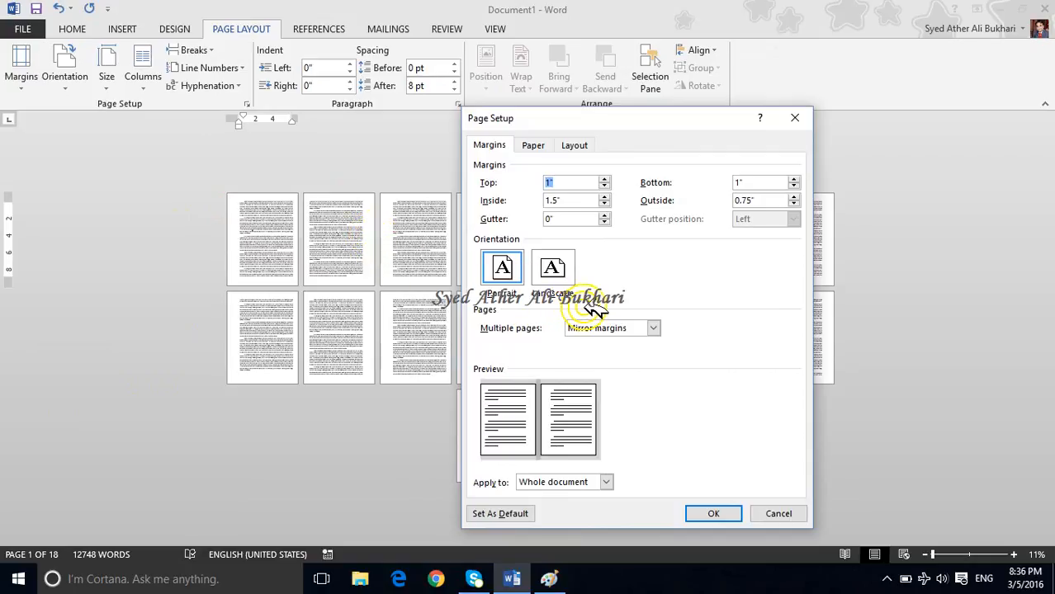
{"action": "left_click", "coordinate": [612, 327]}
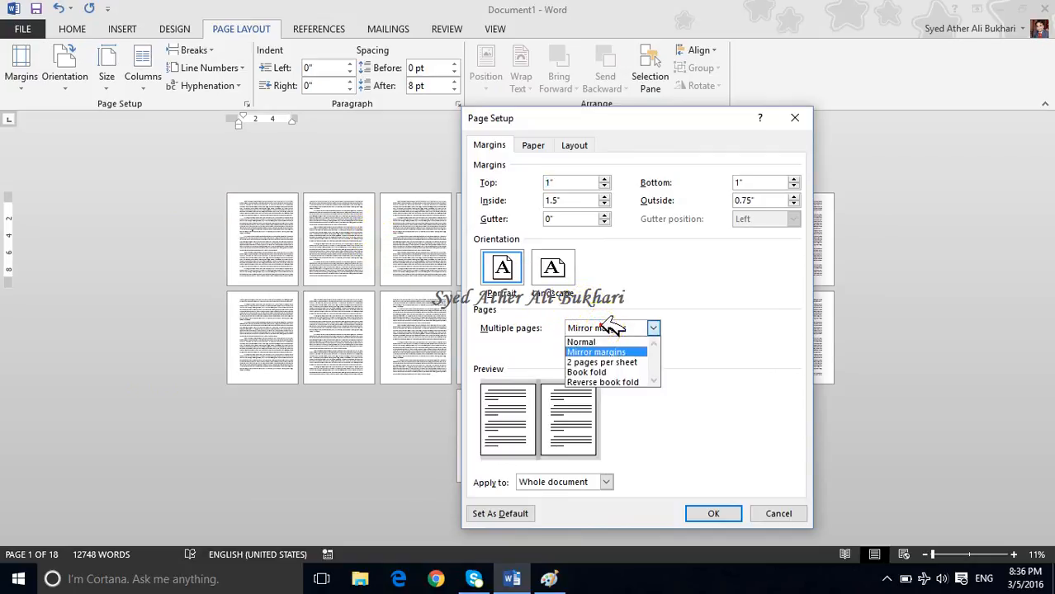
{"action": "left_click", "coordinate": [611, 362]}
{"action": "left_click", "coordinate": [711, 513]}
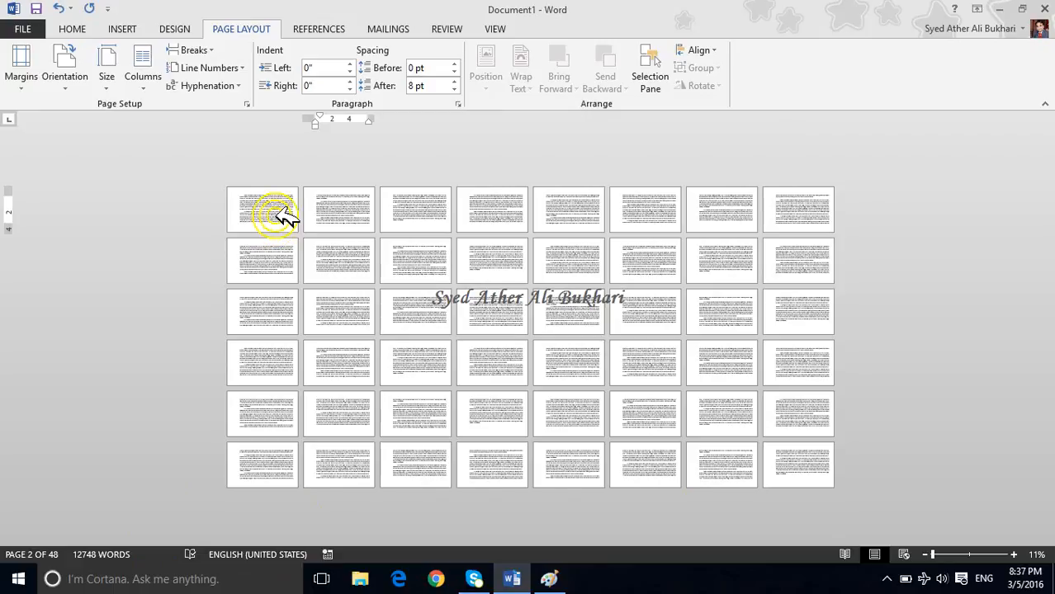
{"action": "key", "text": "ctrl+p"}
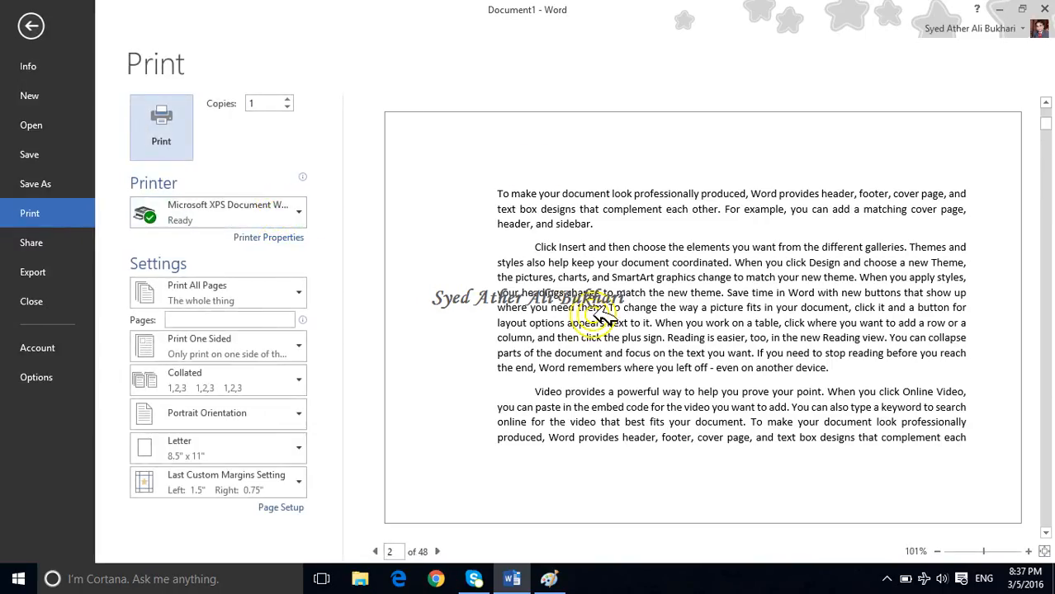
{"action": "key", "text": "Escape"}
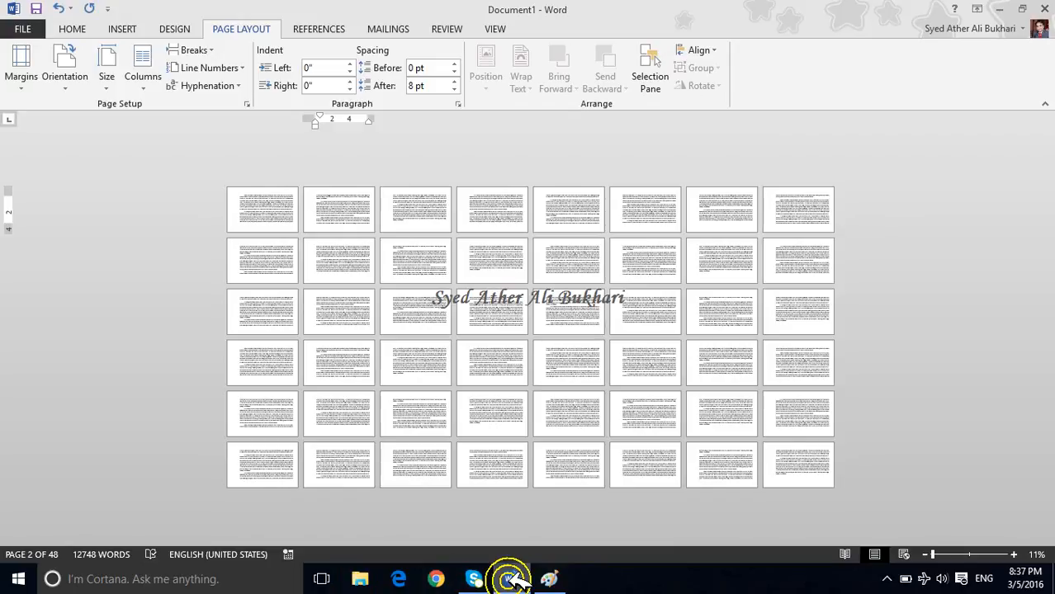
Switch to Paint and clear all the drawn rectangles from the canvas
{"action": "left_click", "coordinate": [509, 533]}
{"action": "left_click", "coordinate": [339, 306]}
{"action": "key", "text": "ctrl+a"}
{"action": "key", "text": "Delete"}
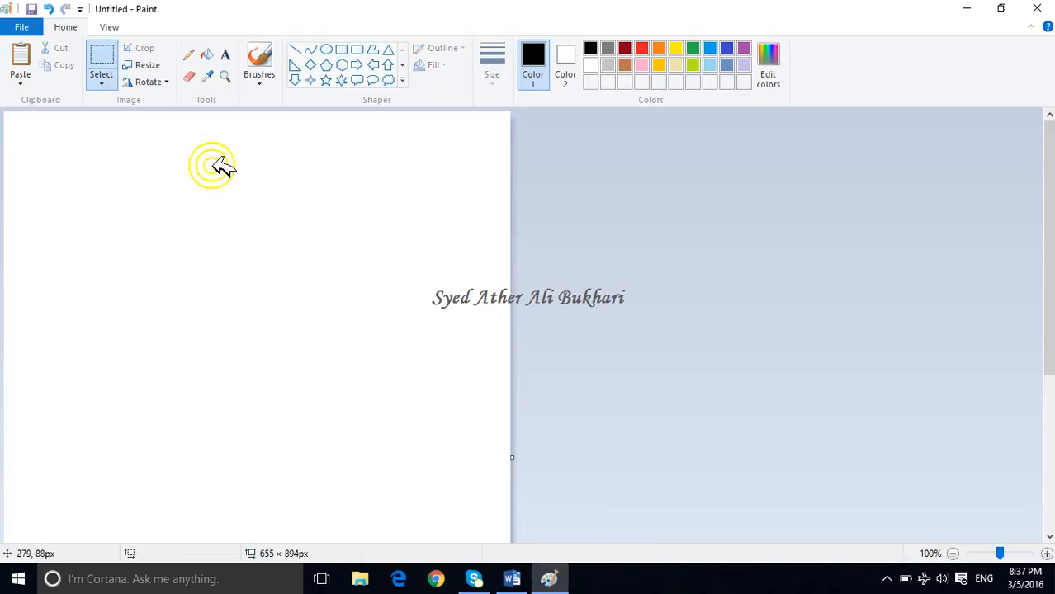
Draw a sheet rectangle about 540 × 320 px with two page rectangles side by side inside it and a vertical fold mark between them
{"action": "left_click", "coordinate": [344, 50]}
{"action": "left_click_drag", "start_coordinate": [39, 173], "coordinate": [460, 420]}
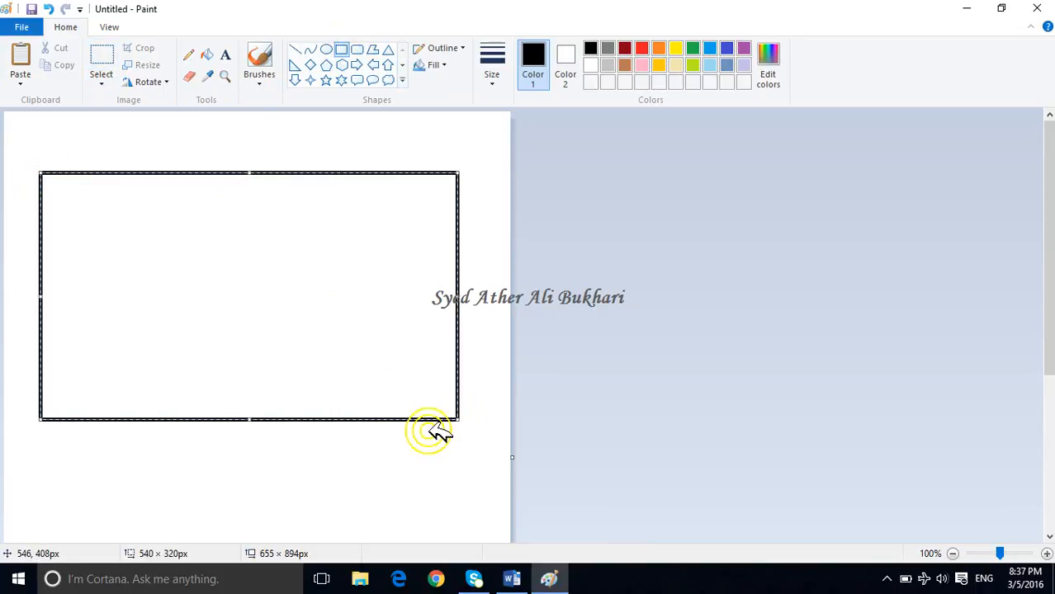
{"action": "left_click", "coordinate": [291, 117]}
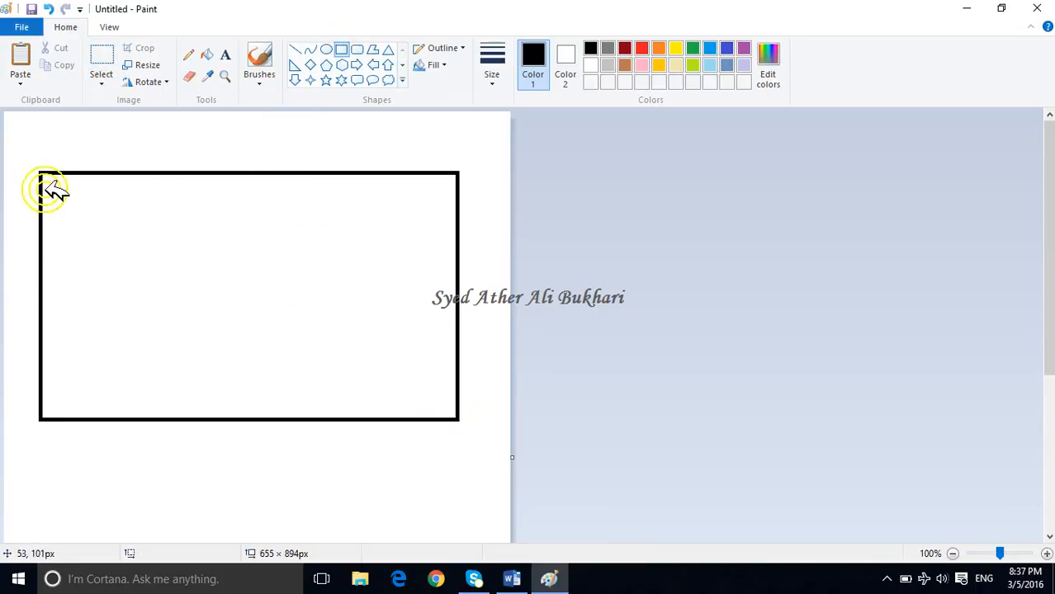
{"action": "left_click_drag", "start_coordinate": [57, 185], "coordinate": [217, 406]}
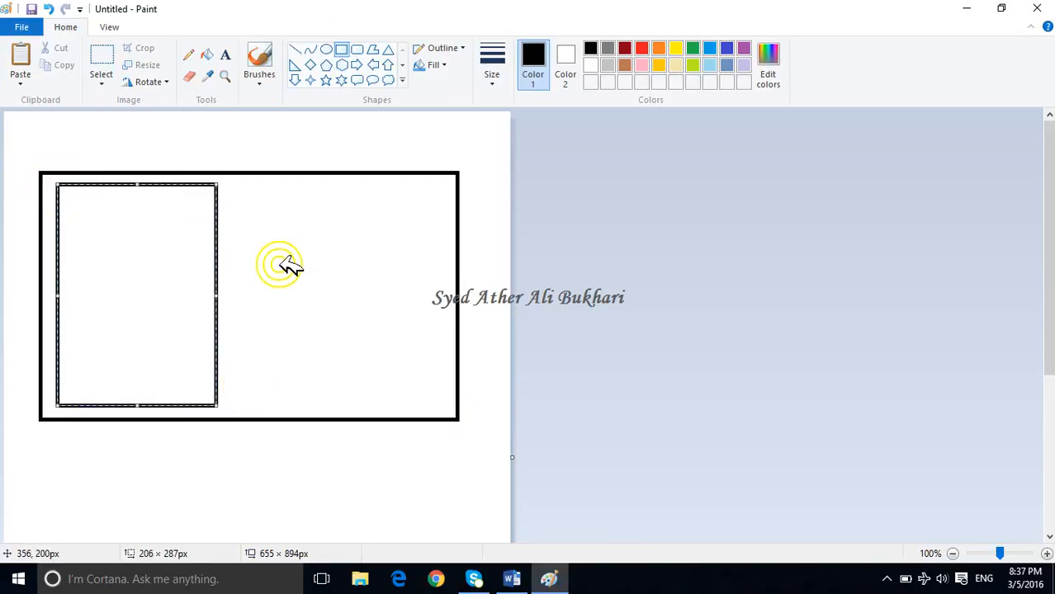
{"action": "left_click_drag", "start_coordinate": [231, 181], "coordinate": [436, 405]}
{"action": "left_click", "coordinate": [223, 241]}
{"action": "left_click_drag", "start_coordinate": [223, 241], "coordinate": [232, 348]}
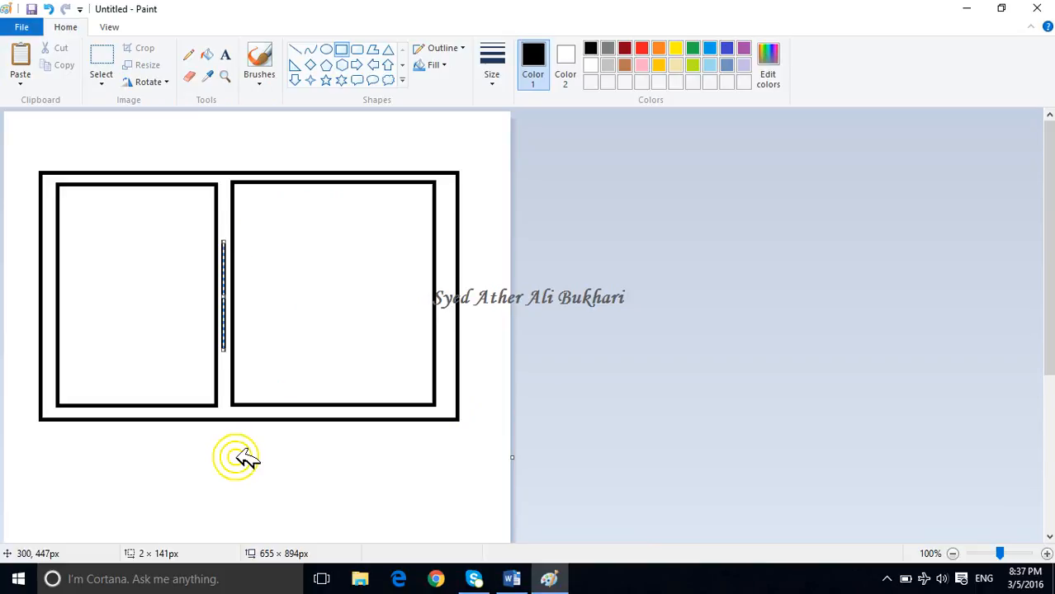
{"action": "mouse_move", "coordinate": [69, 195]}
{"action": "left_mouse_down"}
{"action": "mouse_move", "coordinate": [70, 405]}
{"action": "mouse_move", "coordinate": [163, 218]}
{"action": "mouse_move", "coordinate": [323, 206]}
{"action": "mouse_move", "coordinate": [430, 234]}
{"action": "mouse_move", "coordinate": [442, 219]}
{"action": "mouse_move", "coordinate": [146, 179]}
{"action": "mouse_move", "coordinate": [71, 188]}
{"action": "mouse_move", "coordinate": [72, 197]}
{"action": "left_mouse_up"}
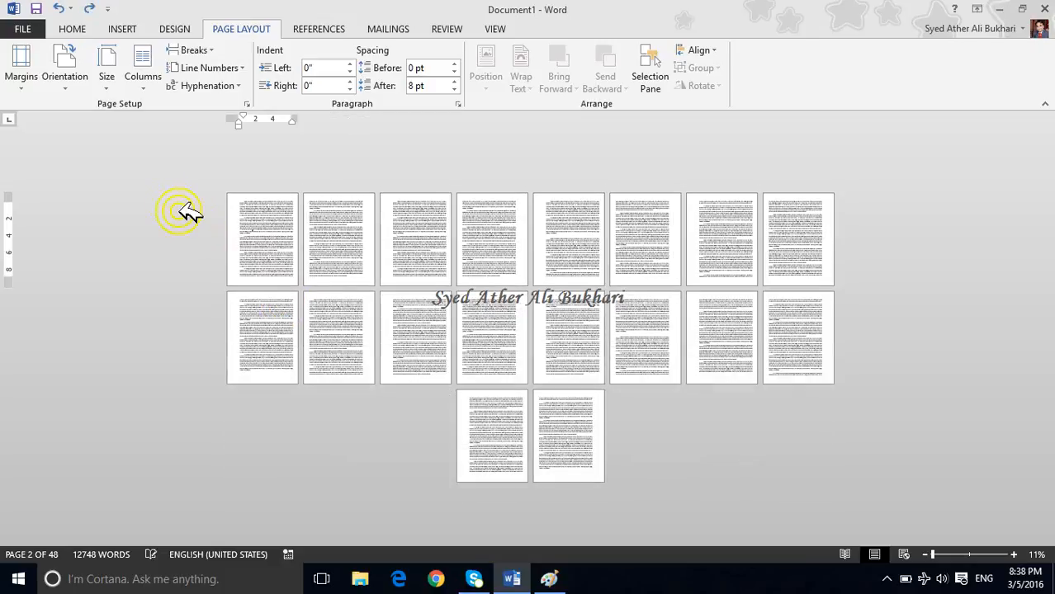
{"action": "left_click", "coordinate": [41, 96]}
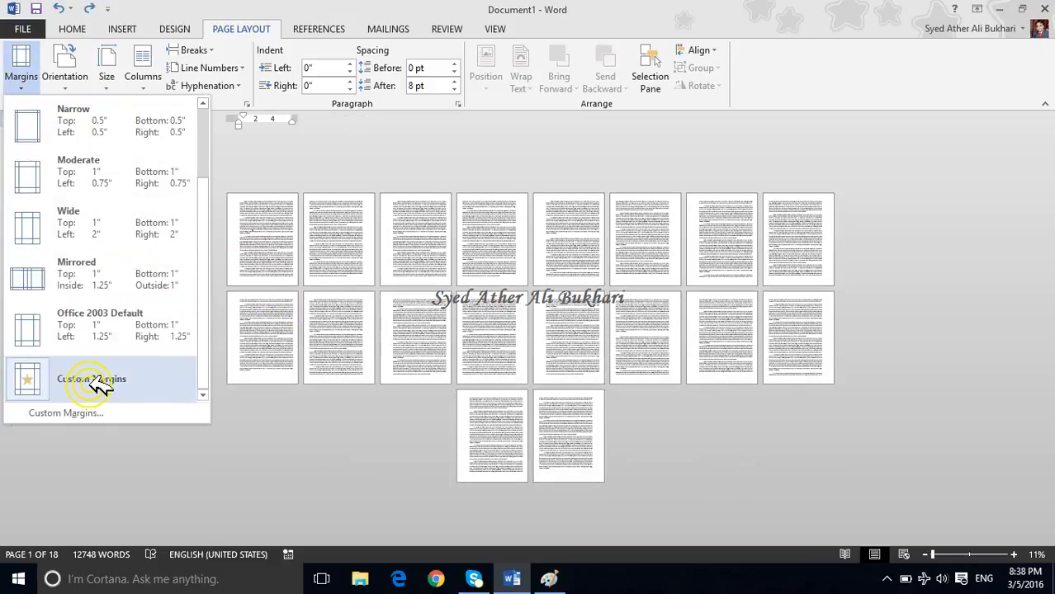
{"action": "left_click", "coordinate": [93, 413]}
{"action": "left_click_drag", "start_coordinate": [569, 120], "coordinate": [235, 28]}
{"action": "left_click", "coordinate": [266, 241]}
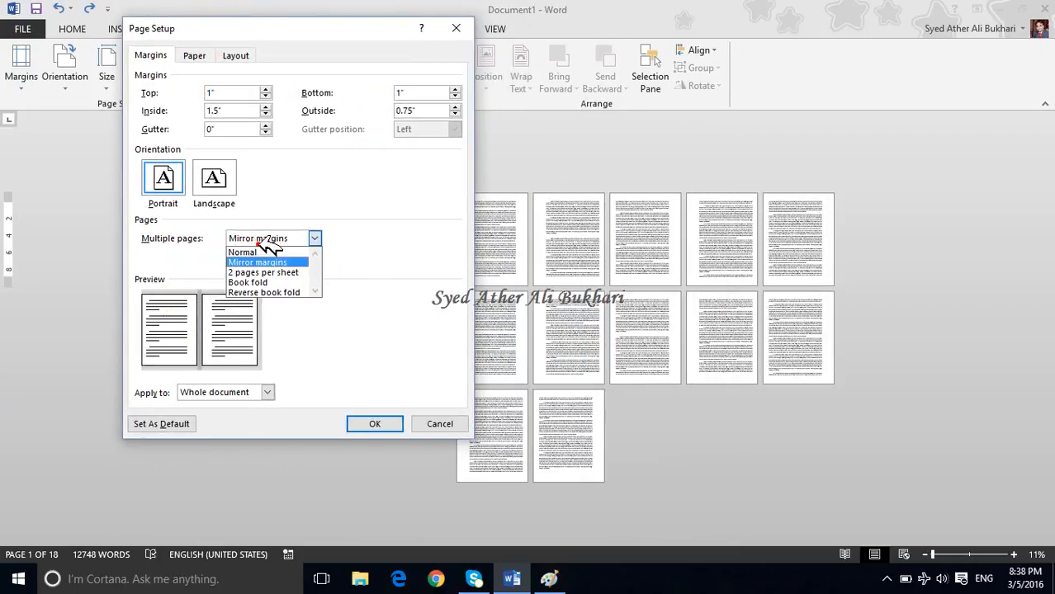
{"action": "left_click", "coordinate": [252, 283]}
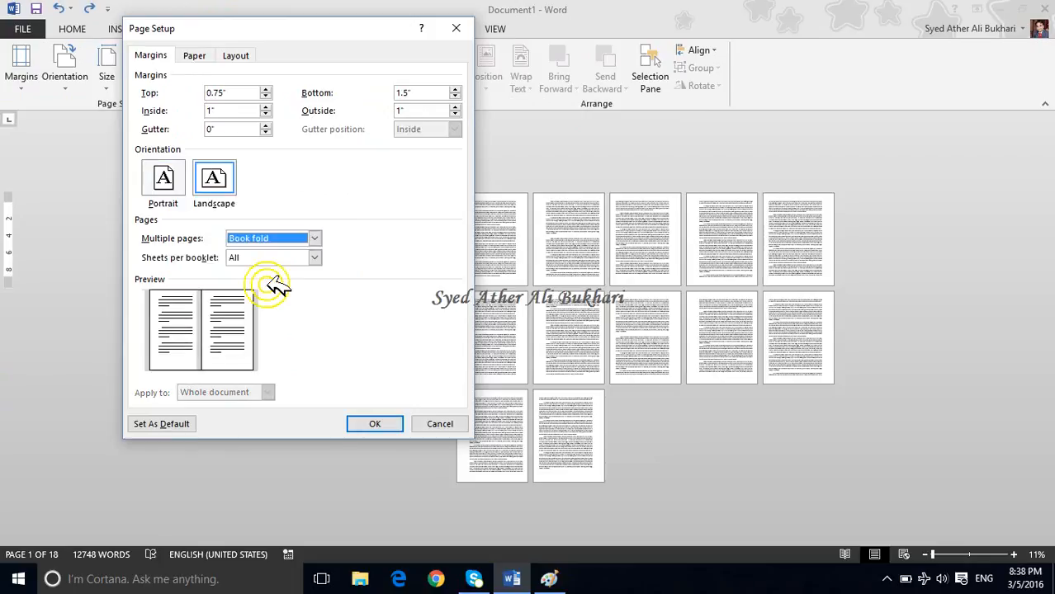
{"action": "left_click", "coordinate": [438, 424]}
Switch to Paint, clear the canvas, and draw two stacked sheet rectangles about 575 × 275 px and 577 × 235 px
{"action": "left_click", "coordinate": [530, 575]}
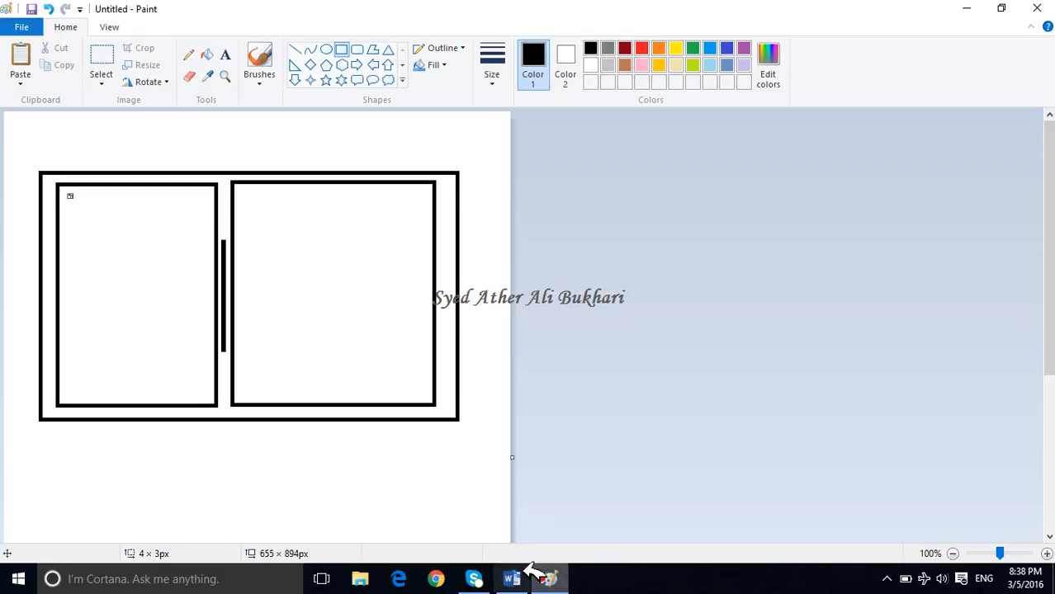
{"action": "key", "text": "ctrl+a"}
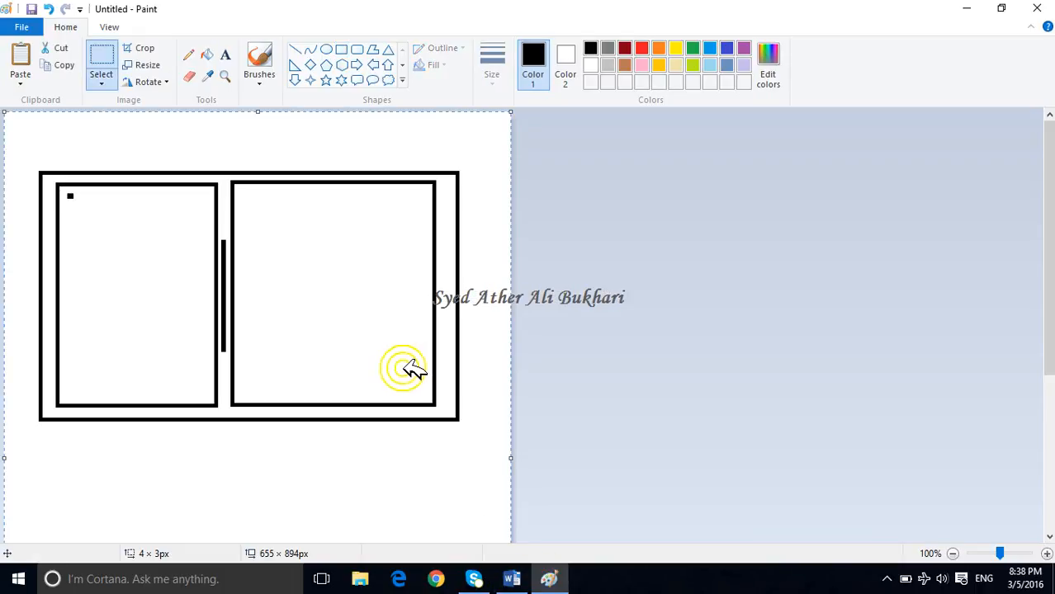
{"action": "key", "text": "Delete"}
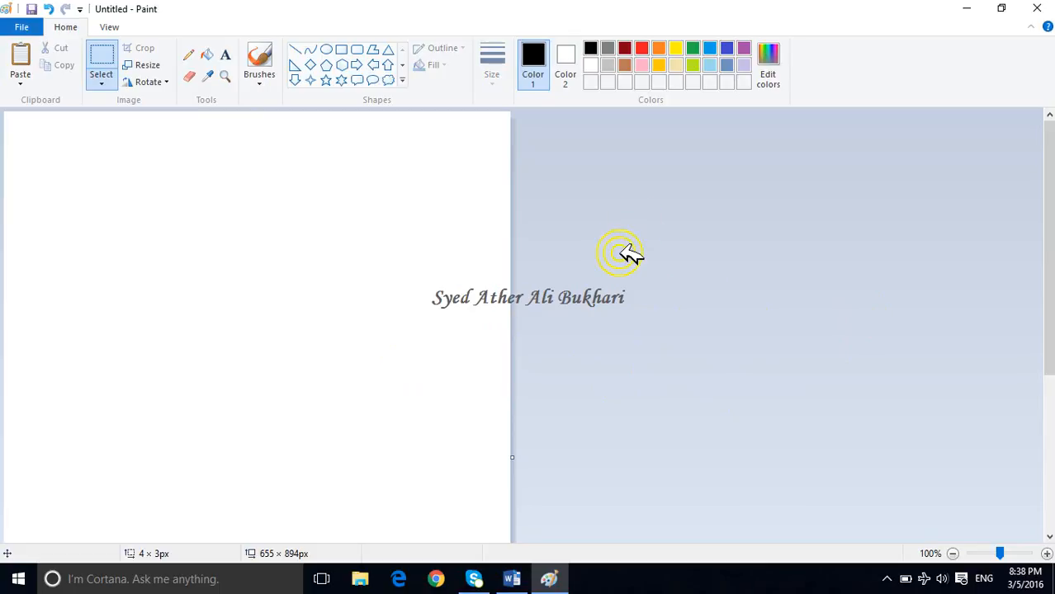
{"action": "left_click", "coordinate": [342, 49]}
{"action": "left_click_drag", "start_coordinate": [33, 127], "coordinate": [483, 337]}
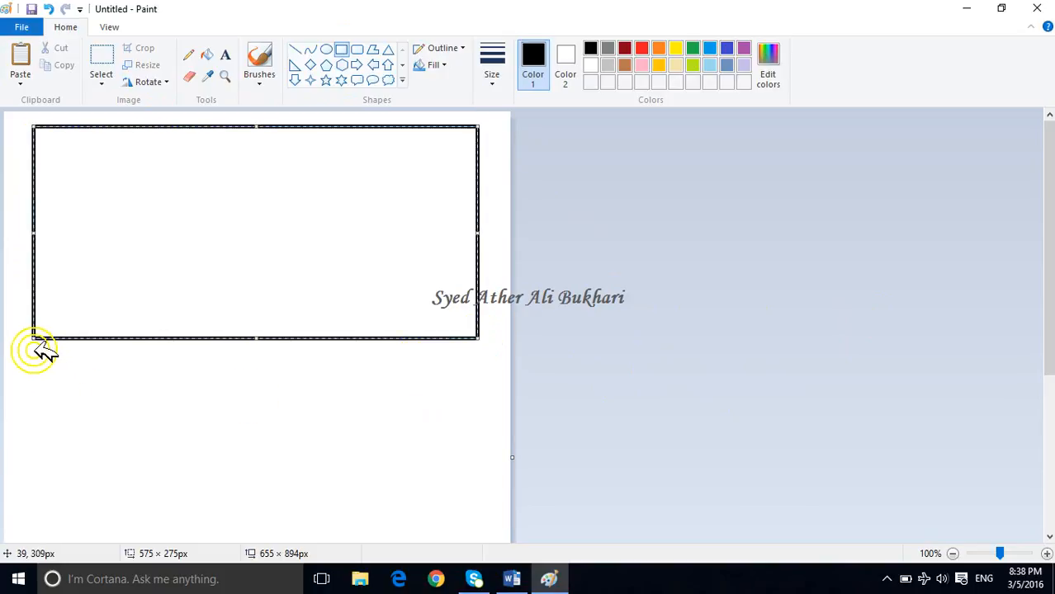
{"action": "left_click_drag", "start_coordinate": [33, 351], "coordinate": [482, 530]}
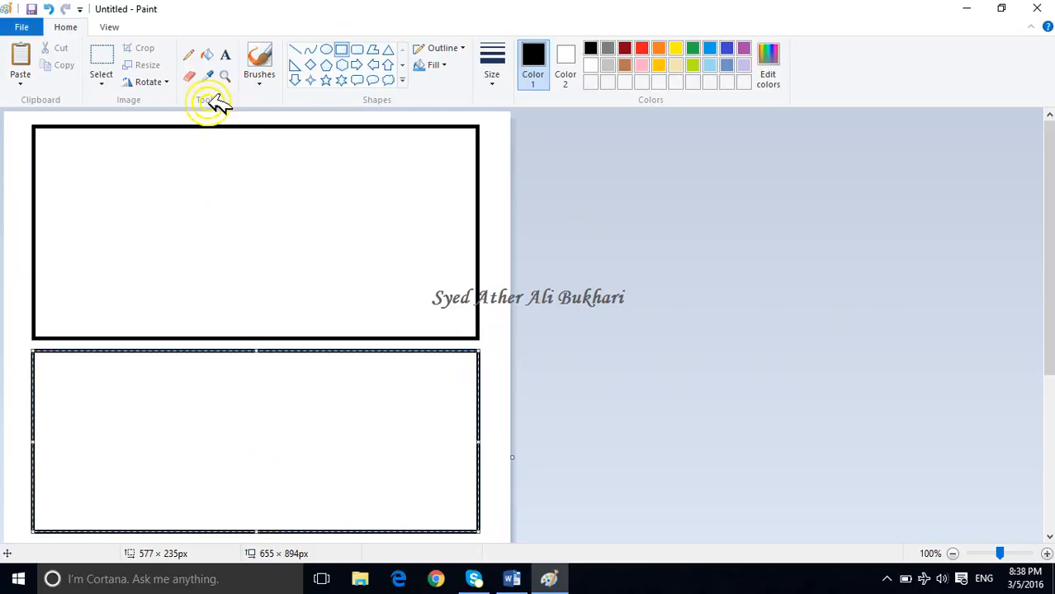
Pencil in the labels F and B beside the upper and lower sheets, and draw a vertical fold line through both
{"action": "left_click", "coordinate": [189, 55]}
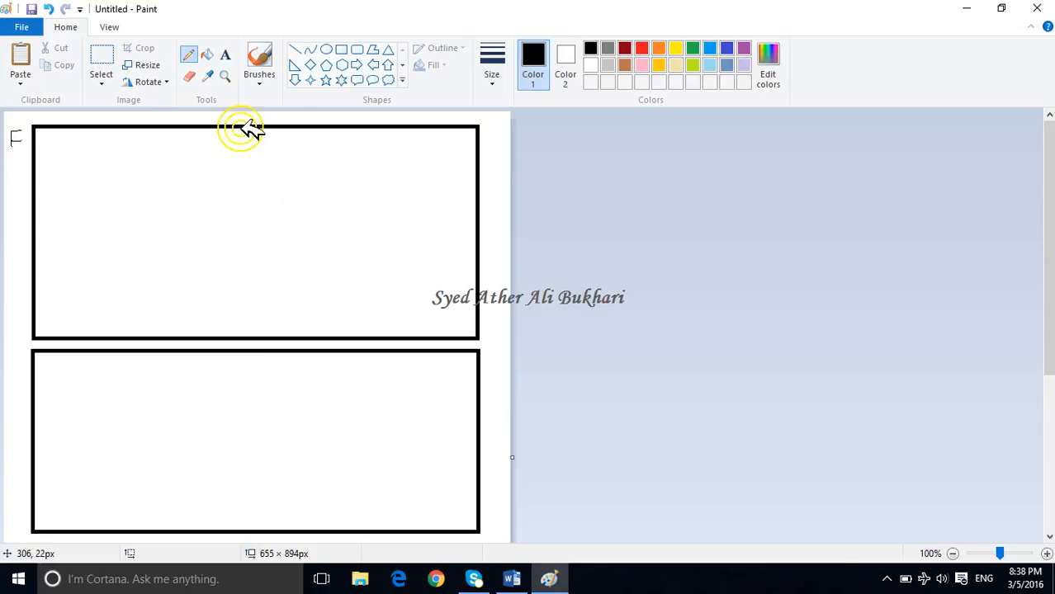
{"action": "left_click_drag", "start_coordinate": [244, 157], "coordinate": [234, 330]}
{"action": "key", "text": "ctrl+z"}
{"action": "left_click_drag", "start_coordinate": [232, 126], "coordinate": [231, 516]}
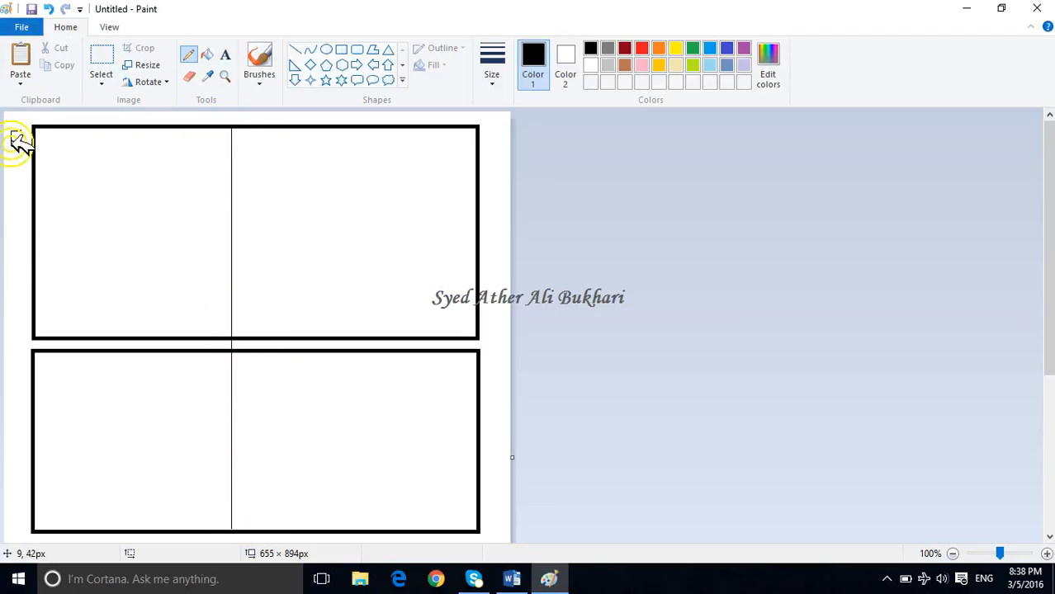
{"action": "left_click_drag", "start_coordinate": [11, 144], "coordinate": [11, 150]}
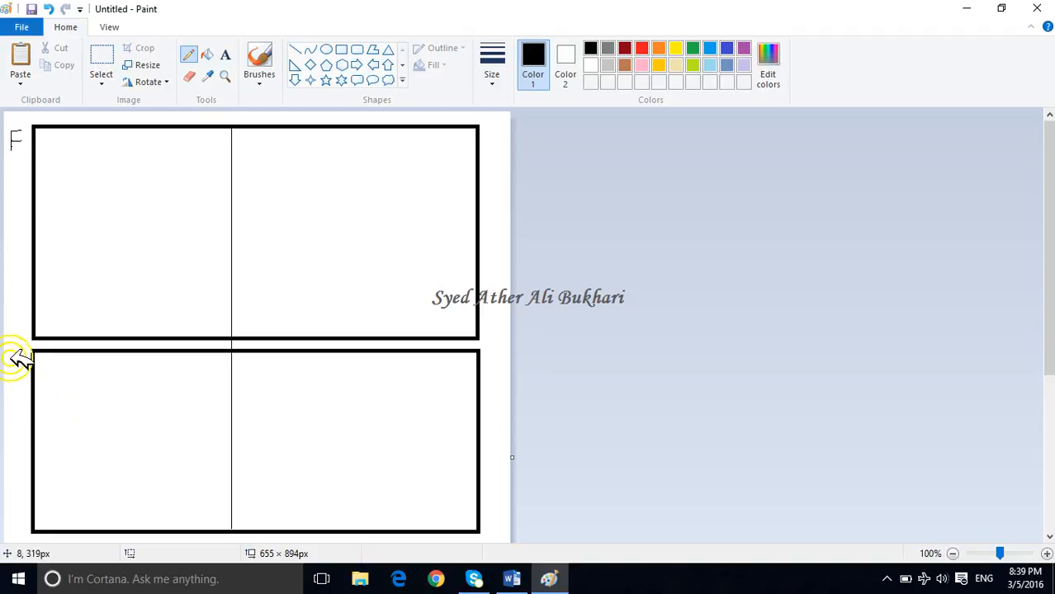
{"action": "left_click_drag", "start_coordinate": [20, 361], "coordinate": [18, 367]}
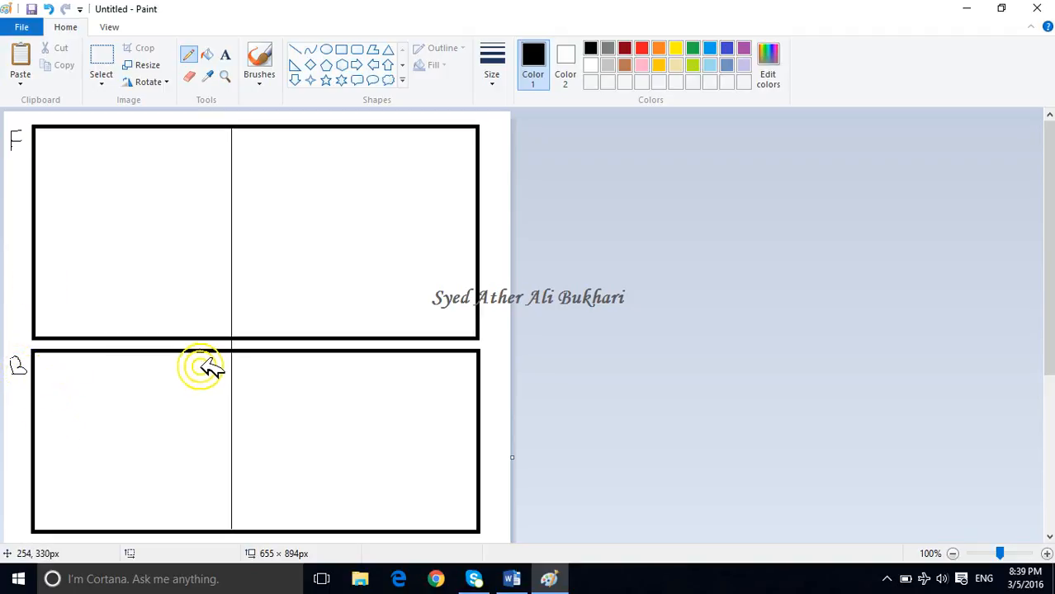
Handwrite page numbers on the sheet halves: 2 and 3 on the upper sheet, 1 and 4 on the lower sheet
{"action": "left_click_drag", "start_coordinate": [215, 359], "coordinate": [223, 374]}
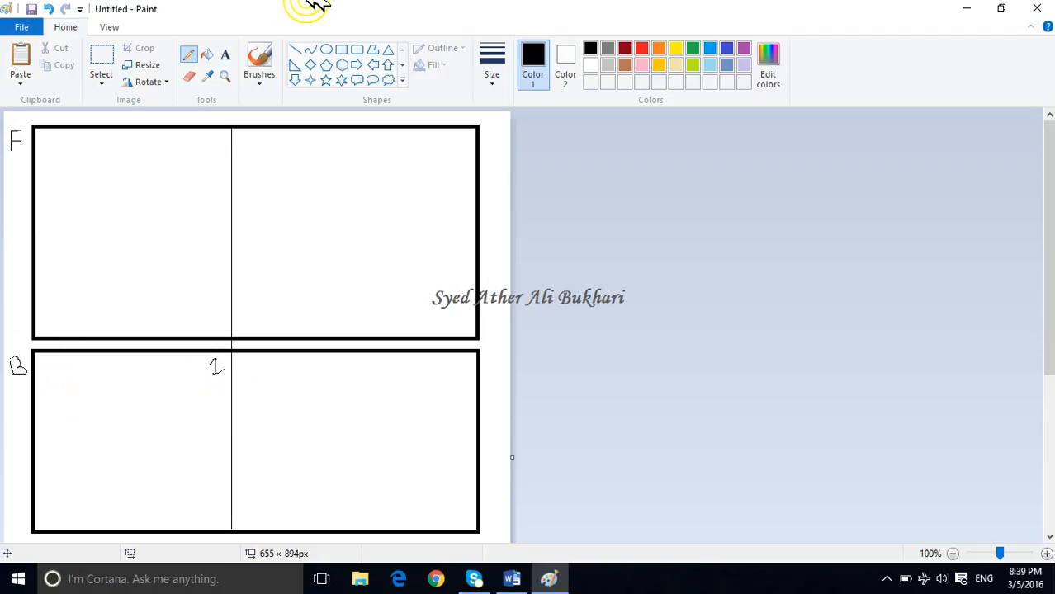
{"action": "left_click_drag", "start_coordinate": [203, 140], "coordinate": [218, 162]}
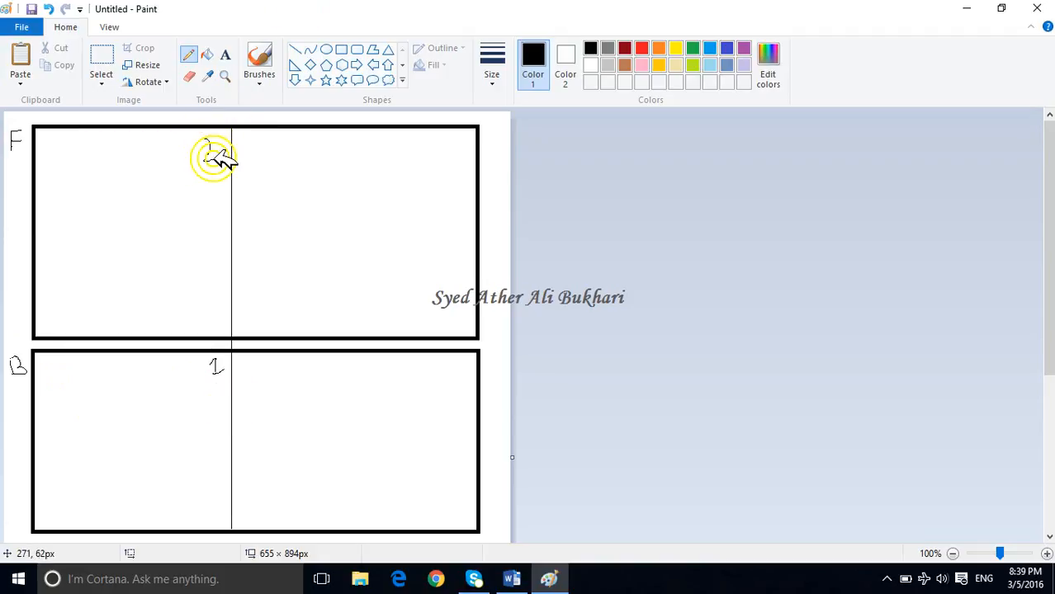
{"action": "mouse_move", "coordinate": [446, 144]}
{"action": "left_mouse_down"}
{"action": "mouse_move", "coordinate": [458, 165]}
{"action": "mouse_move", "coordinate": [450, 171]}
{"action": "left_mouse_up"}
{"action": "left_click_drag", "start_coordinate": [454, 356], "coordinate": [460, 379]}
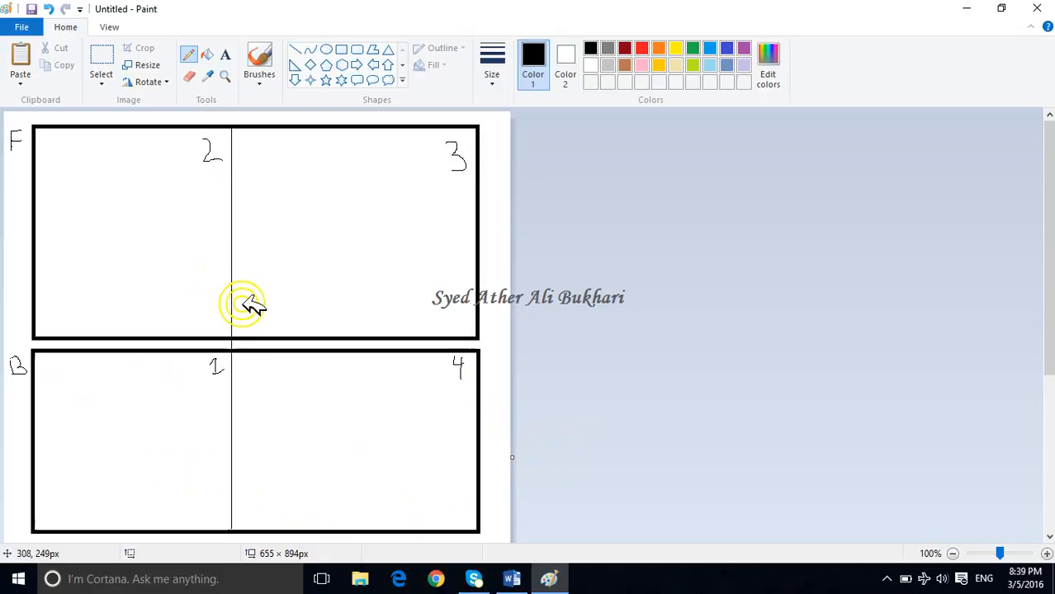
Switch back to Word and set the multiple-pages option to Book fold with 4 sheets per booklet
{"action": "key", "text": "alt+Tab"}
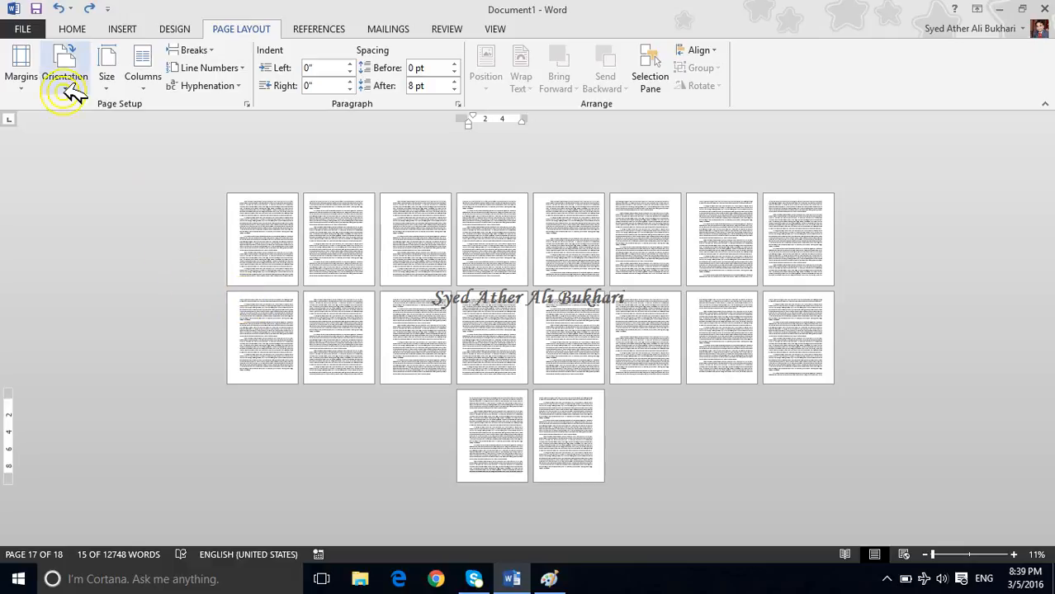
{"action": "scroll", "coordinate": [153, 235], "scroll_direction": "down", "scroll_amount": 1, "text": "ctrl"}
{"action": "scroll", "coordinate": [154, 236], "scroll_direction": "up", "scroll_amount": 3, "text": "ctrl"}
{"action": "scroll", "coordinate": [153, 236], "scroll_direction": "down", "scroll_amount": 3, "text": "ctrl"}
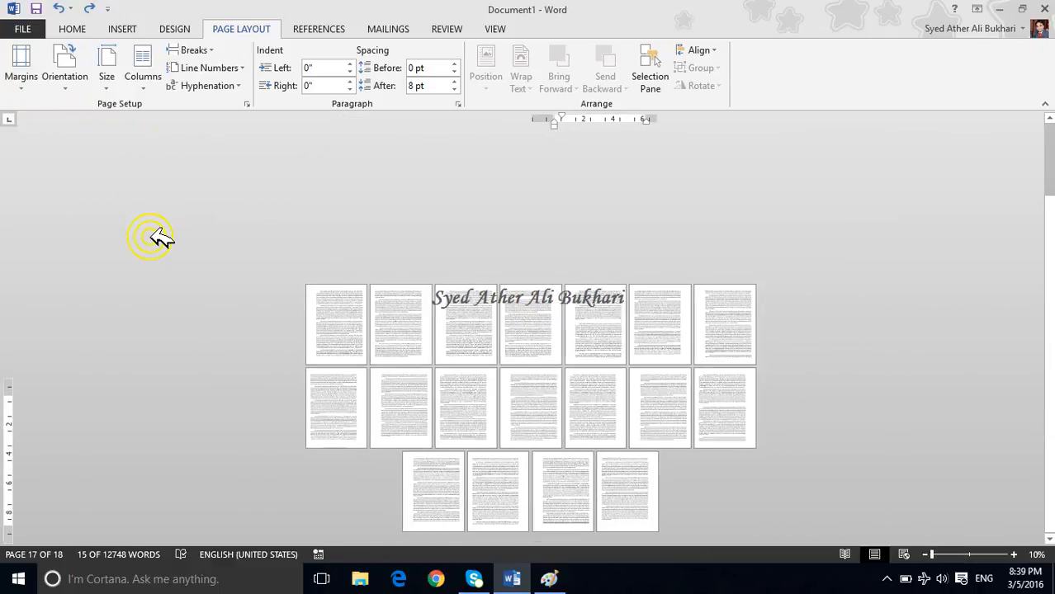
{"action": "scroll", "coordinate": [153, 235], "scroll_direction": "up", "scroll_amount": 4, "text": "ctrl"}
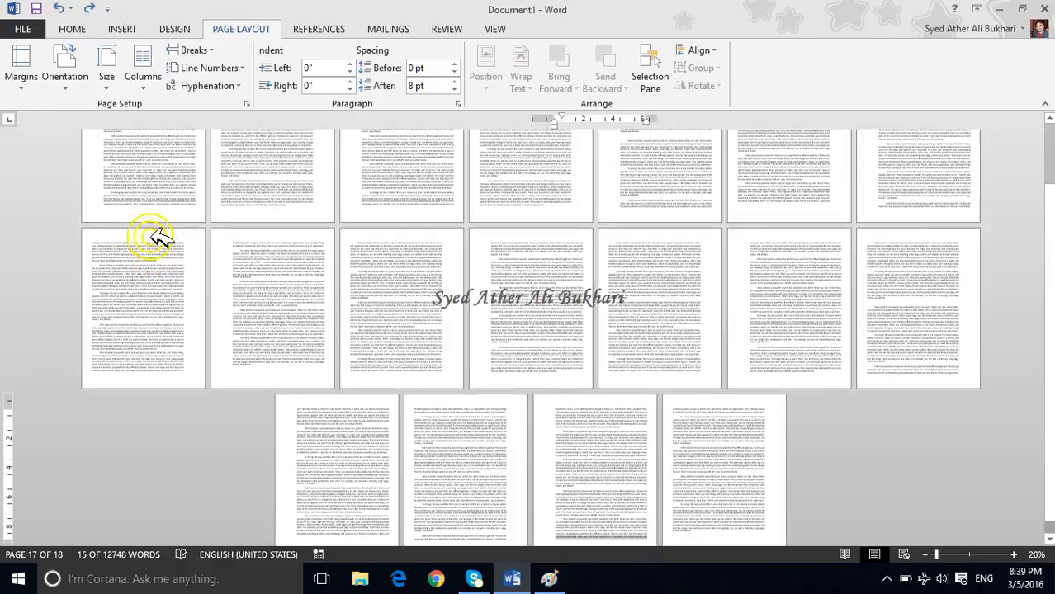
{"action": "scroll", "coordinate": [154, 235], "scroll_direction": "up", "scroll_amount": 2}
{"action": "left_click", "coordinate": [22, 74]}
{"action": "scroll", "coordinate": [116, 165], "scroll_direction": "down", "scroll_amount": 2}
{"action": "left_click", "coordinate": [246, 105]}
{"action": "left_click", "coordinate": [248, 240]}
{"action": "left_click", "coordinate": [245, 282]}
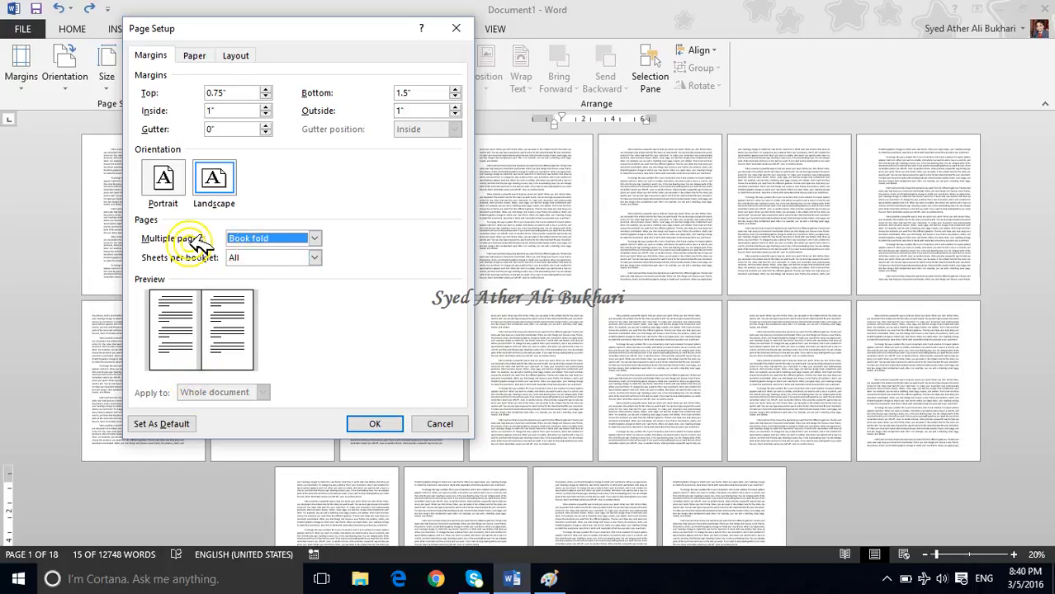
{"action": "left_click", "coordinate": [252, 259]}
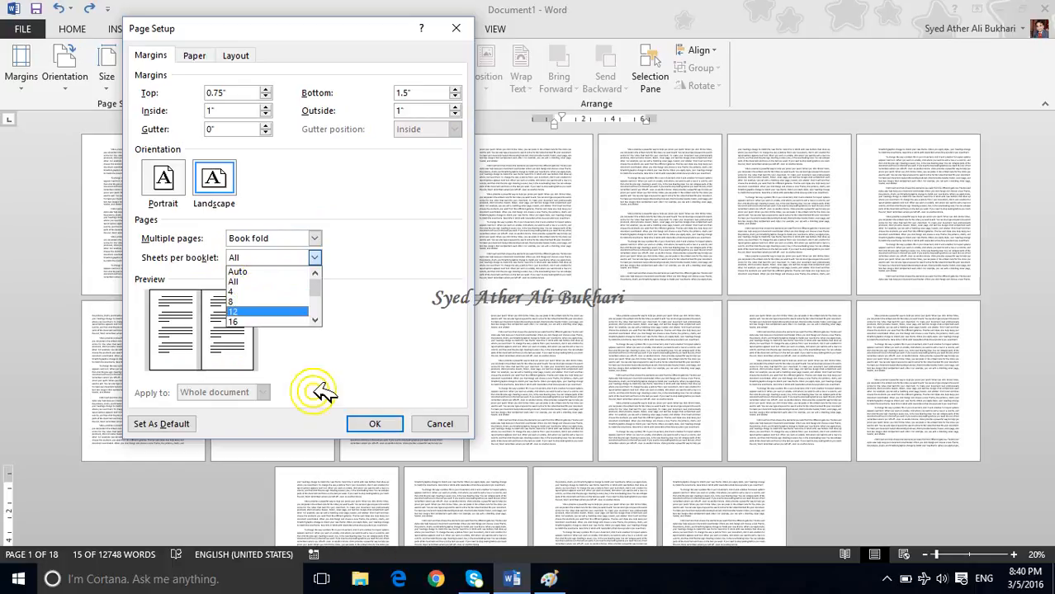
{"action": "left_click", "coordinate": [263, 294]}
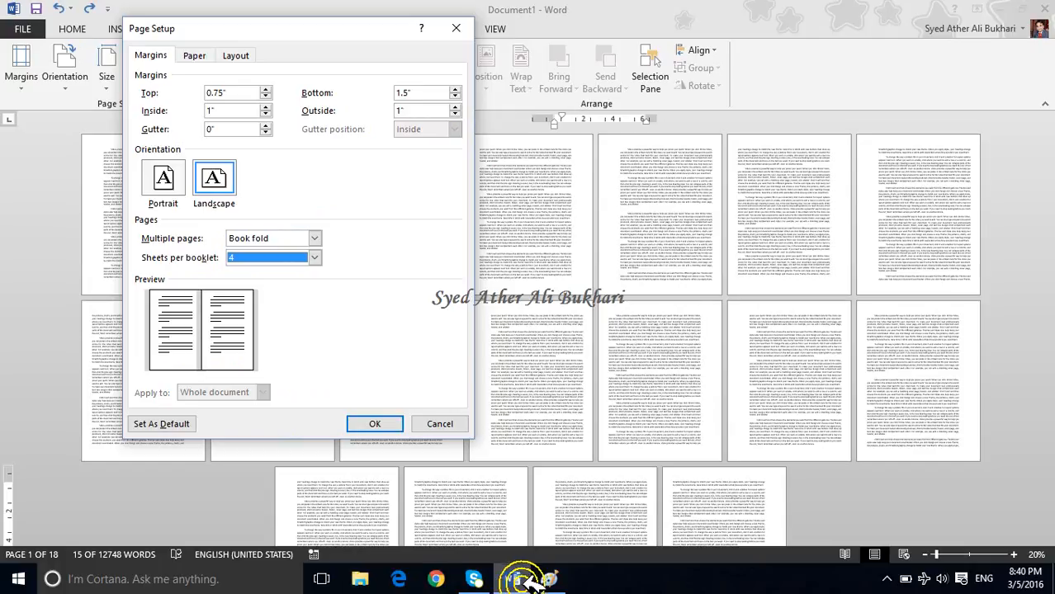
Switch to Paint and underline the handwritten page numbers, twice for 1 and 4 and once for 2 and 3
{"action": "left_click", "coordinate": [555, 572]}
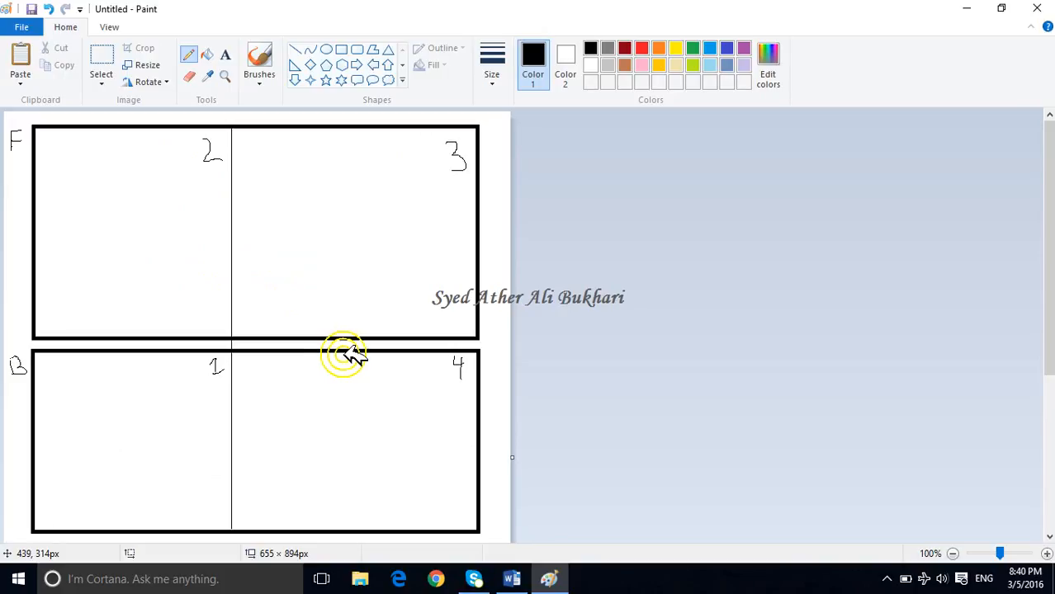
{"action": "left_click_drag", "start_coordinate": [218, 370], "coordinate": [225, 370]}
{"action": "left_click_drag", "start_coordinate": [449, 377], "coordinate": [470, 381]}
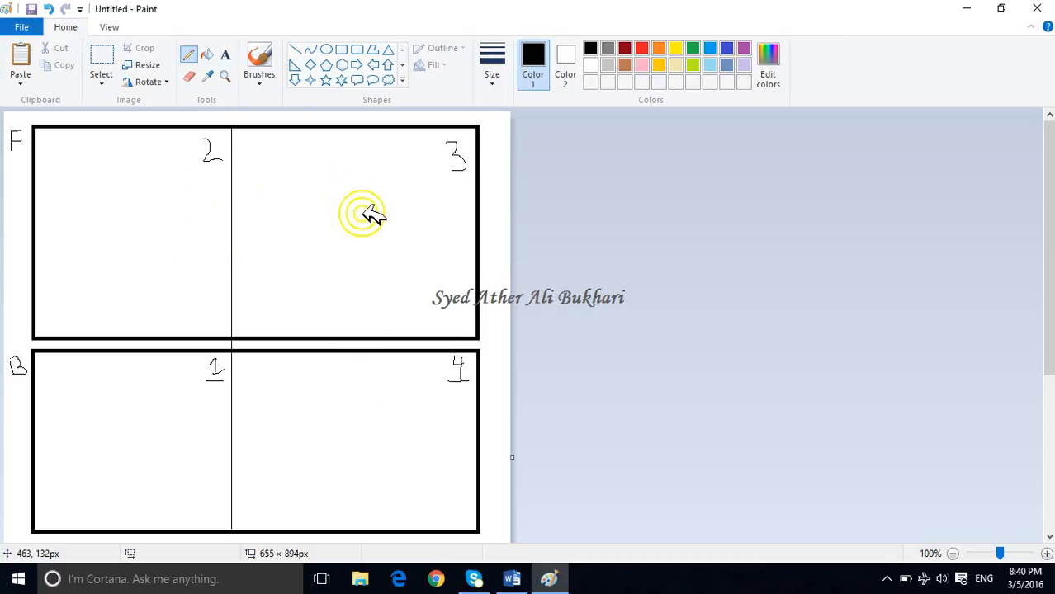
{"action": "left_click", "coordinate": [209, 385]}
{"action": "left_click_drag", "start_coordinate": [451, 390], "coordinate": [469, 392]}
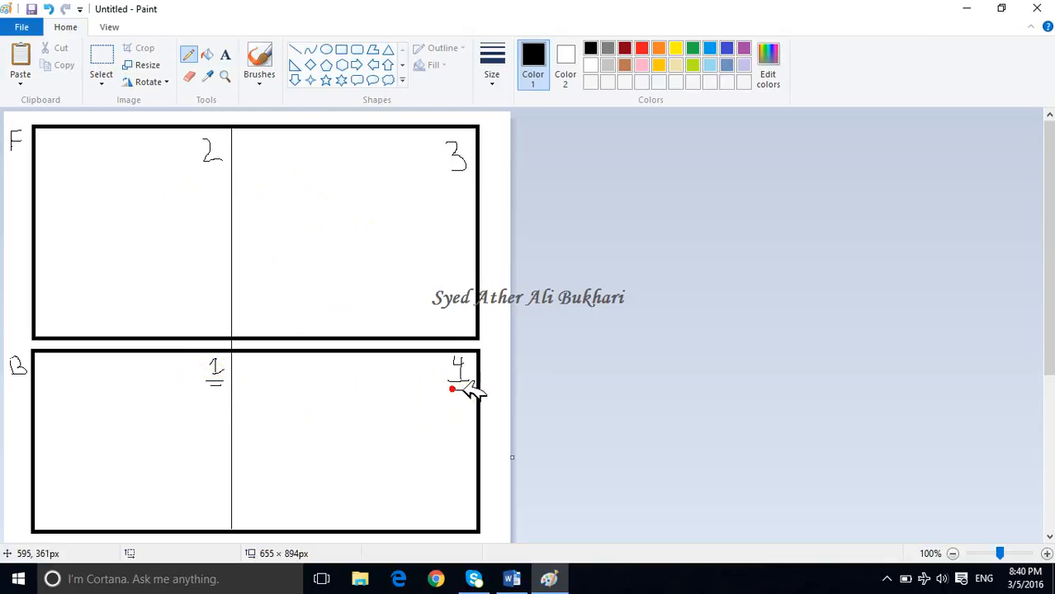
{"action": "left_click", "coordinate": [202, 159]}
{"action": "left_click_drag", "start_coordinate": [214, 159], "coordinate": [230, 160]}
{"action": "left_click_drag", "start_coordinate": [440, 182], "coordinate": [465, 181]}
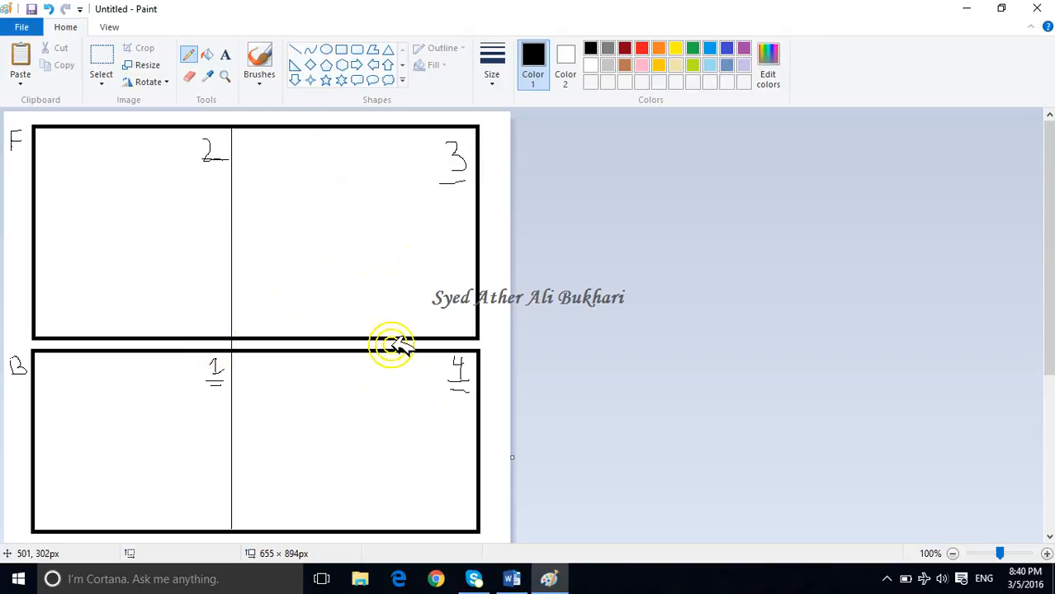
Switch back to Word, set the sheets per booklet to Auto, apply the book fold setup, and review the resulting pages
{"action": "key", "text": "alt+Tab"}
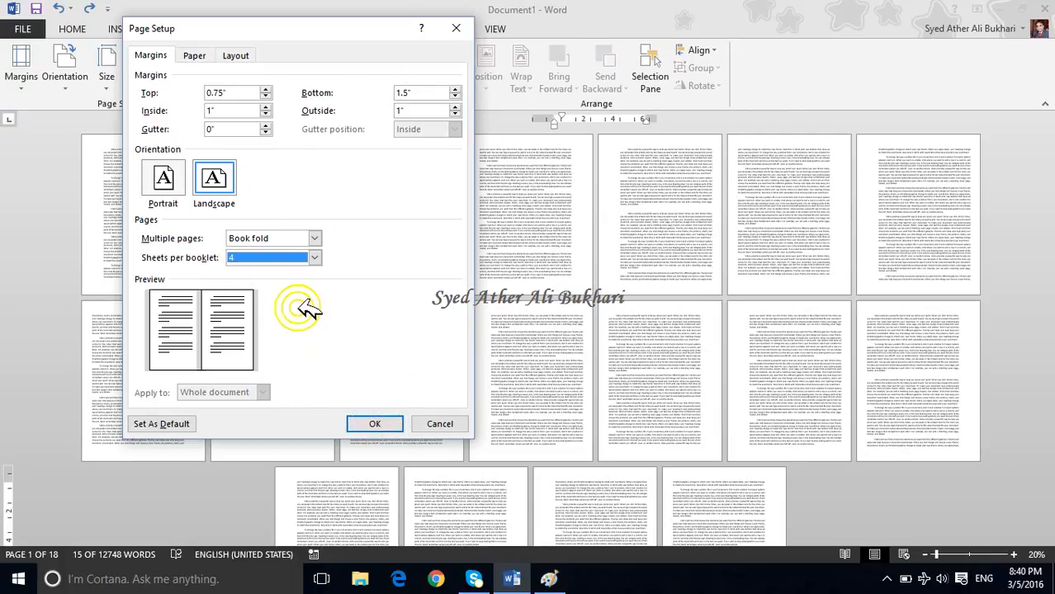
{"action": "left_click", "coordinate": [280, 258]}
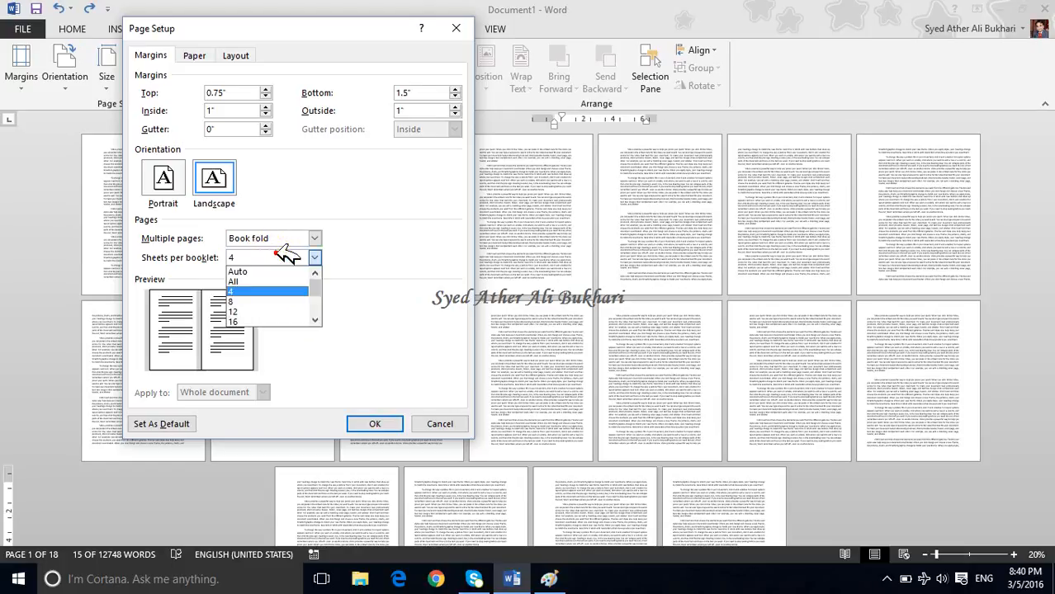
{"action": "left_click", "coordinate": [238, 271]}
{"action": "left_click", "coordinate": [378, 423]}
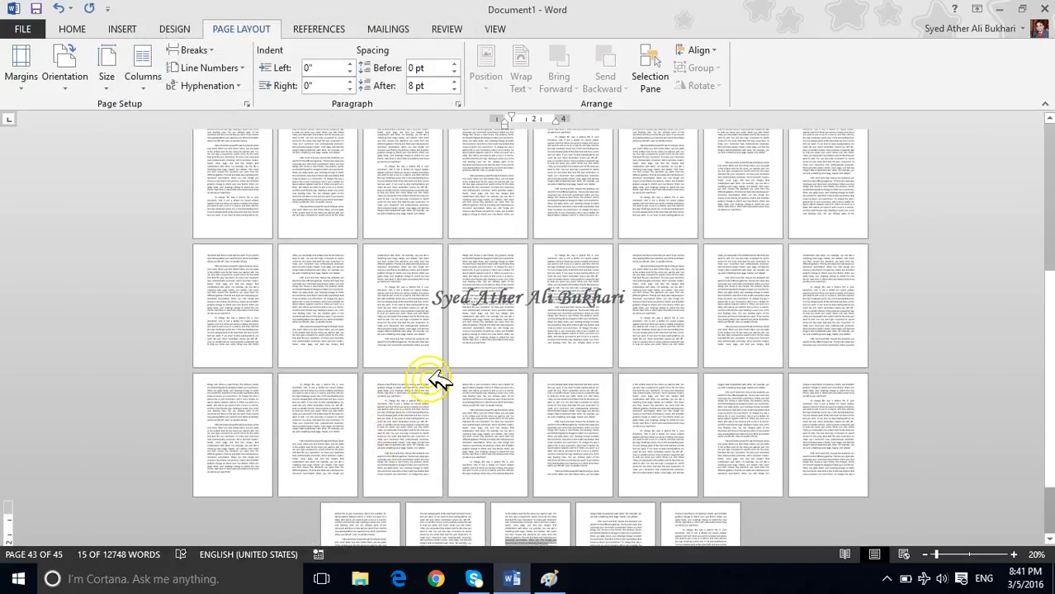
{"action": "scroll", "coordinate": [437, 378], "scroll_direction": "up", "scroll_amount": 5}
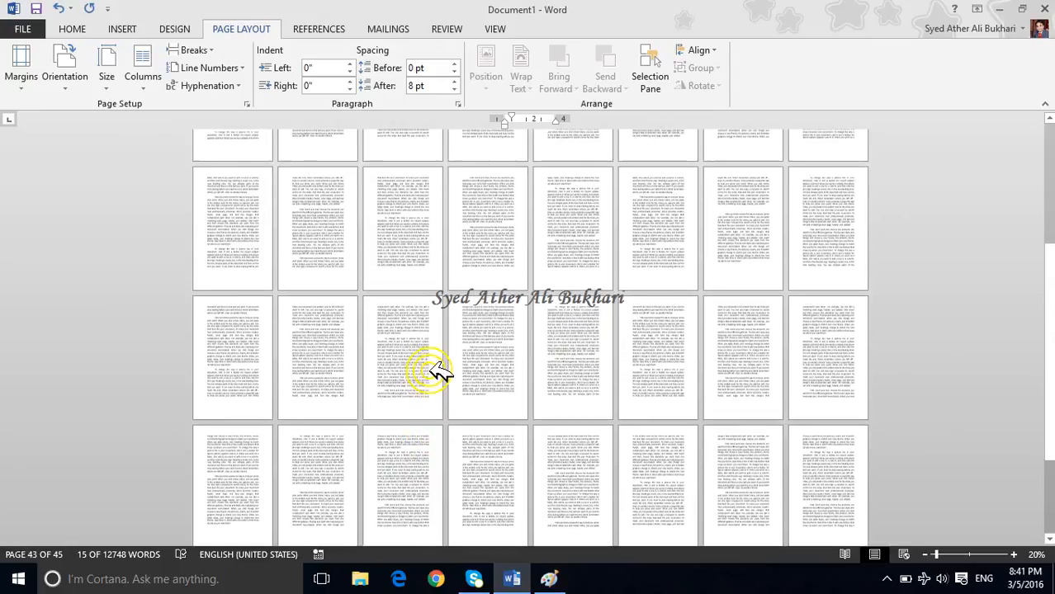
{"action": "scroll", "coordinate": [429, 364], "scroll_direction": "up", "scroll_amount": 5}
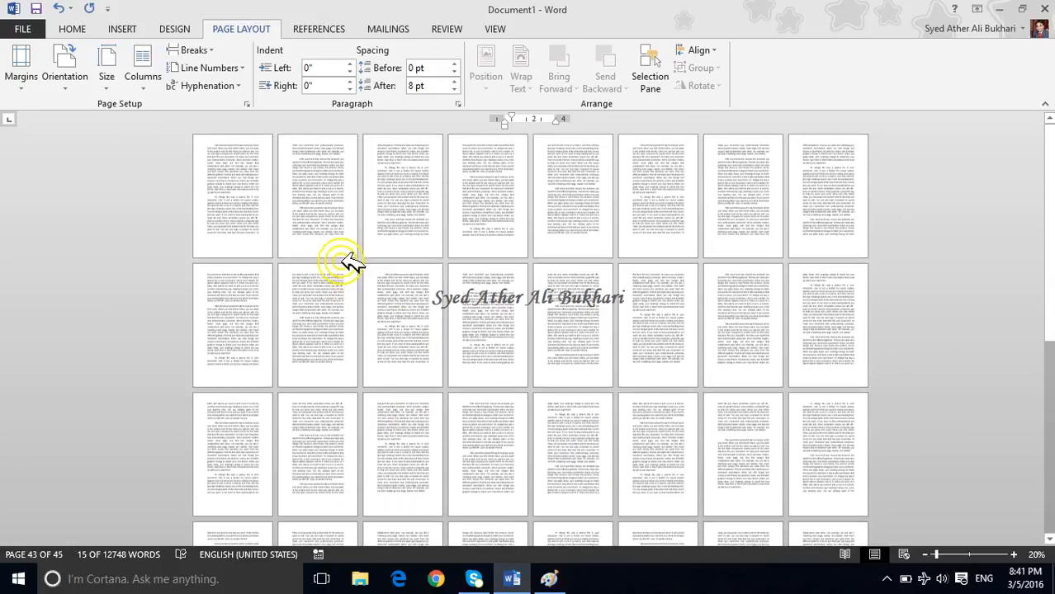
Review the document's pages from page 1 through to the last page, placing the cursor on each of those two pages
{"action": "left_click", "coordinate": [217, 165]}
{"action": "scroll", "coordinate": [278, 253], "scroll_direction": "down", "scroll_amount": 2}
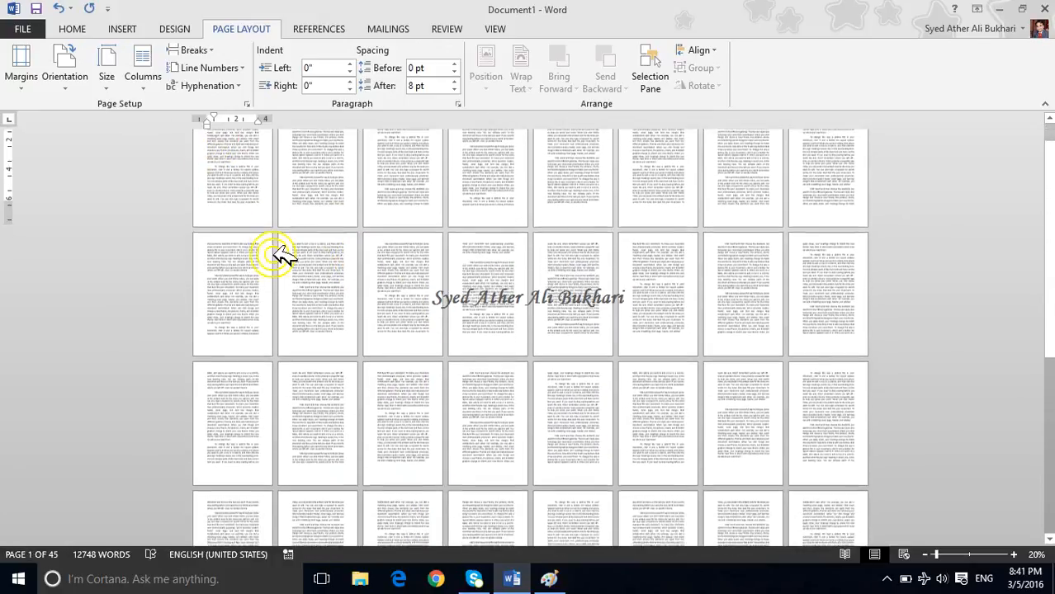
{"action": "scroll", "coordinate": [283, 240], "scroll_direction": "up", "scroll_amount": 2}
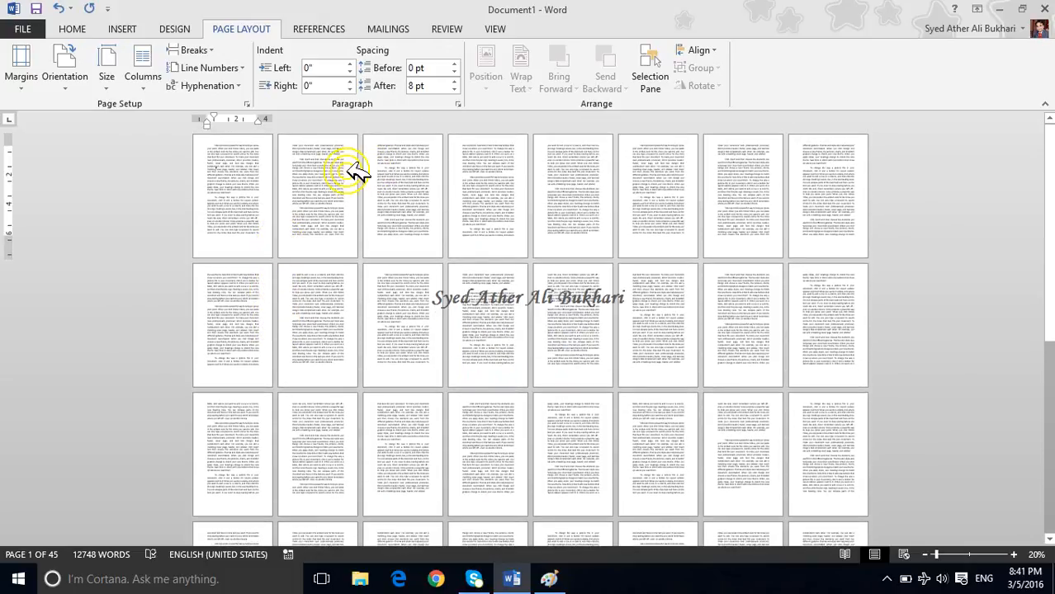
{"action": "scroll", "coordinate": [416, 259], "scroll_direction": "down", "scroll_amount": 6}
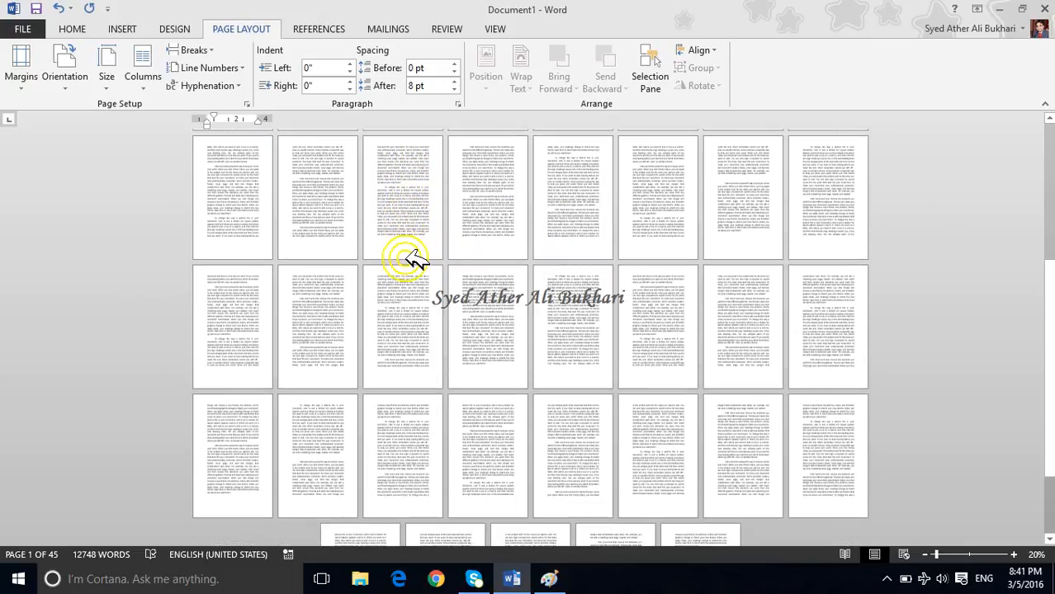
{"action": "left_click", "coordinate": [712, 472]}
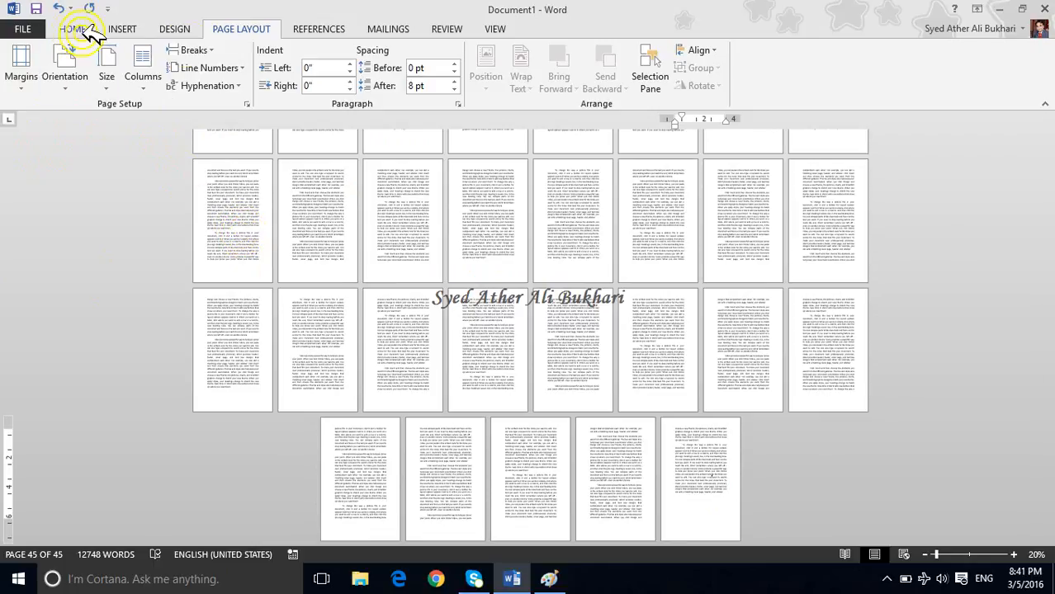
Open the page setup and choose Reverse book fold as the multiple-pages option
{"action": "left_click", "coordinate": [244, 101]}
{"action": "left_click", "coordinate": [262, 258]}
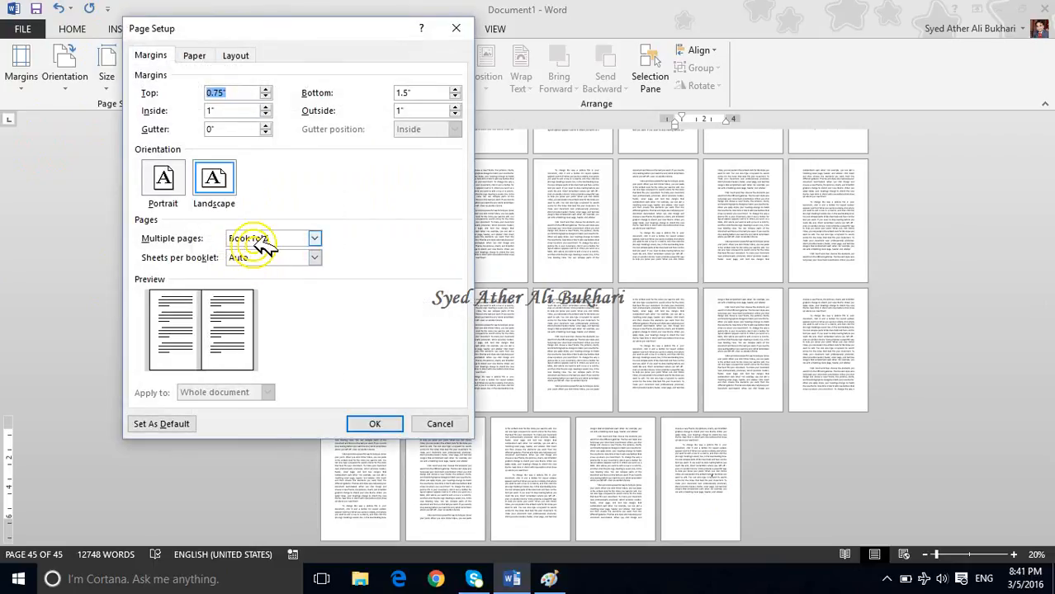
{"action": "left_click", "coordinate": [270, 237]}
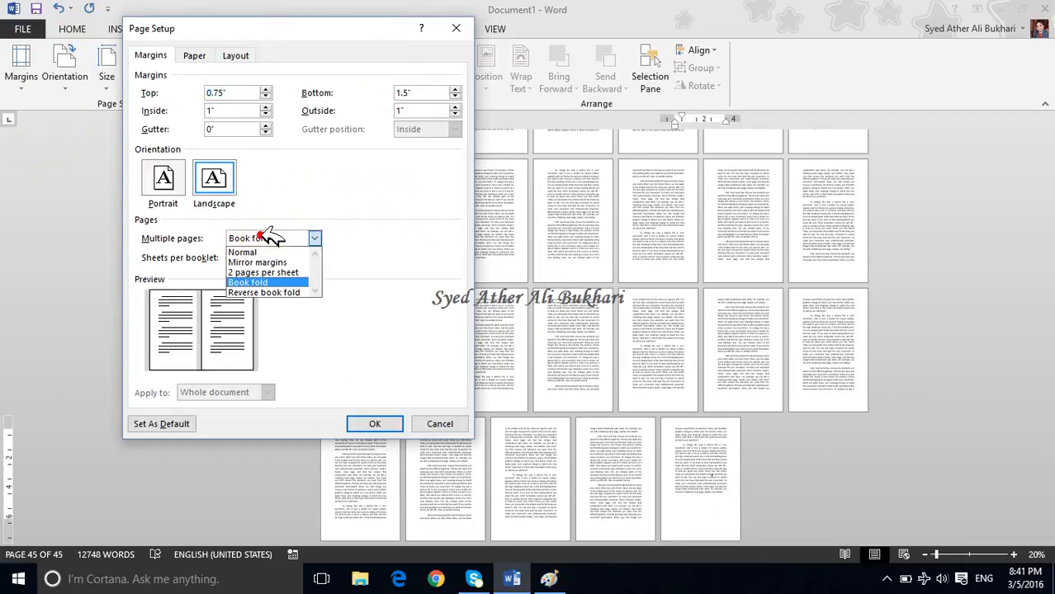
{"action": "left_click", "coordinate": [301, 293]}
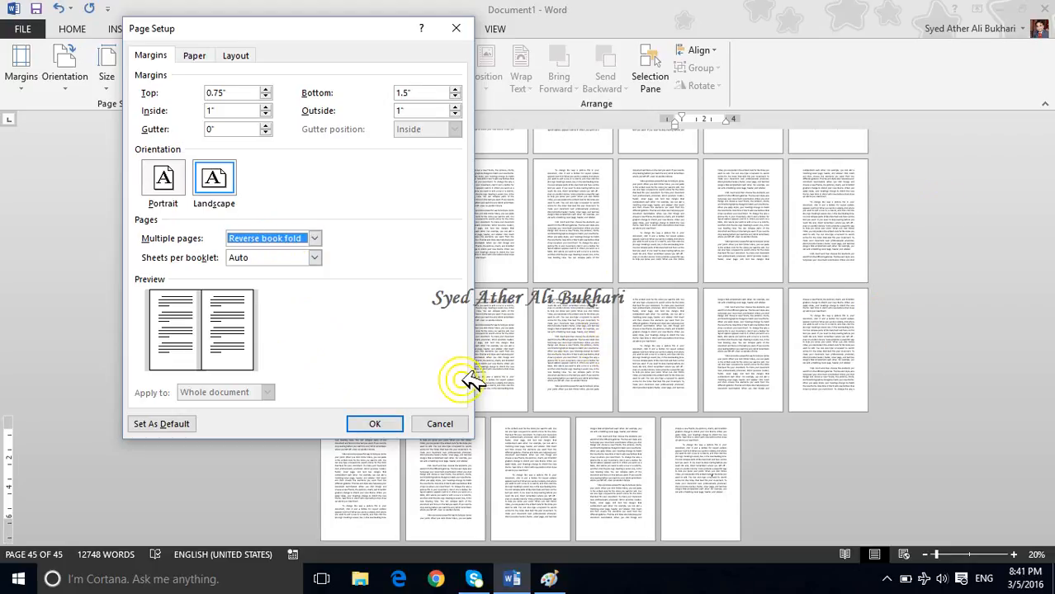
Set the multiple-pages option in the page setup to Normal
{"action": "left_click", "coordinate": [258, 239]}
{"action": "left_click", "coordinate": [251, 253]}
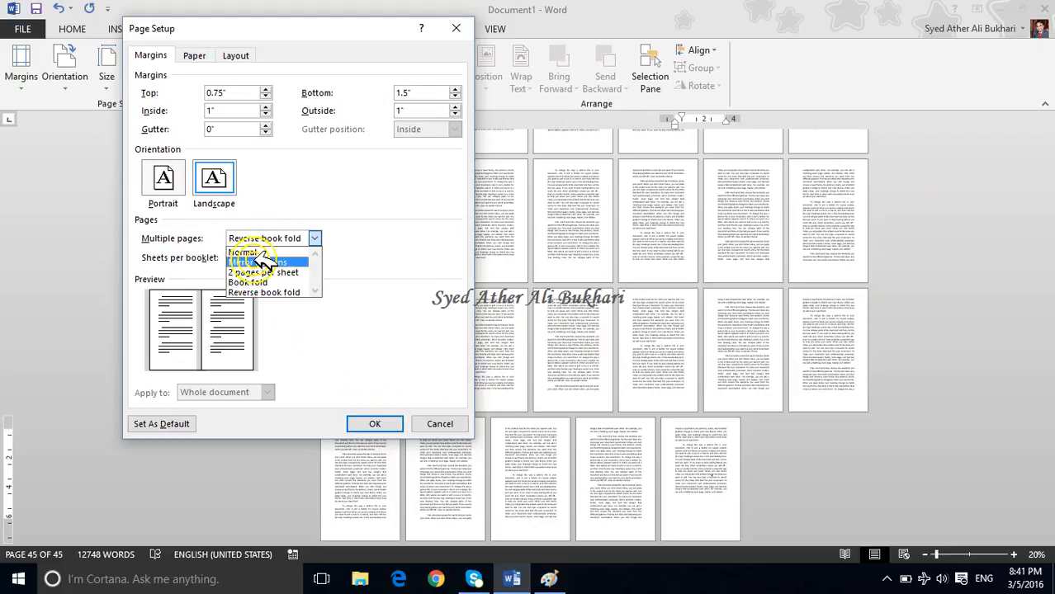
{"action": "left_click", "coordinate": [373, 421]}
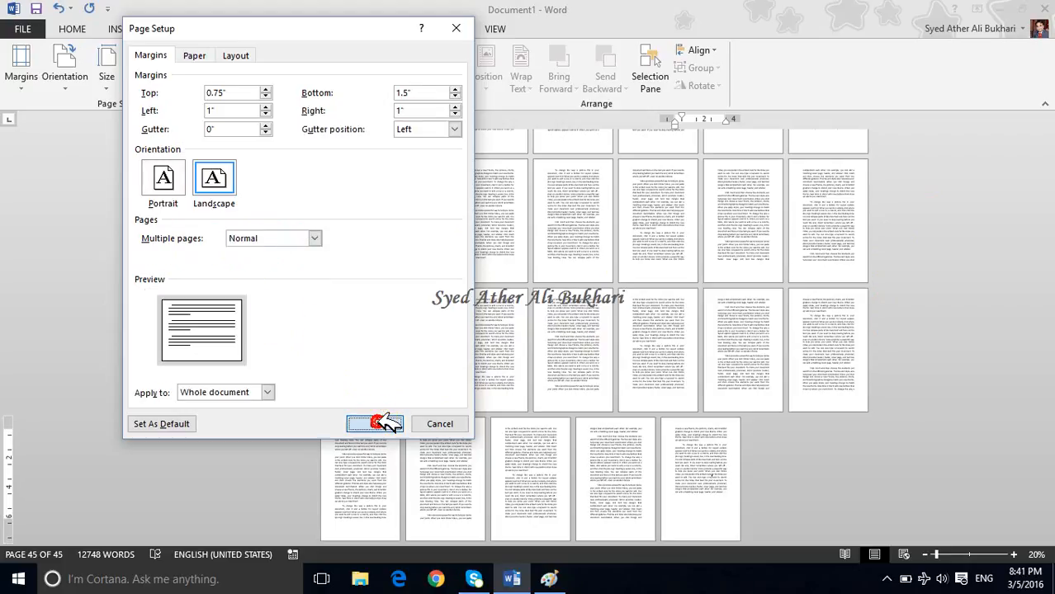
Set the bottom and top margins to 1 inch, choose portrait orientation, and apply the page setup to the whole document
{"action": "left_click_drag", "start_coordinate": [448, 97], "coordinate": [376, 74]}
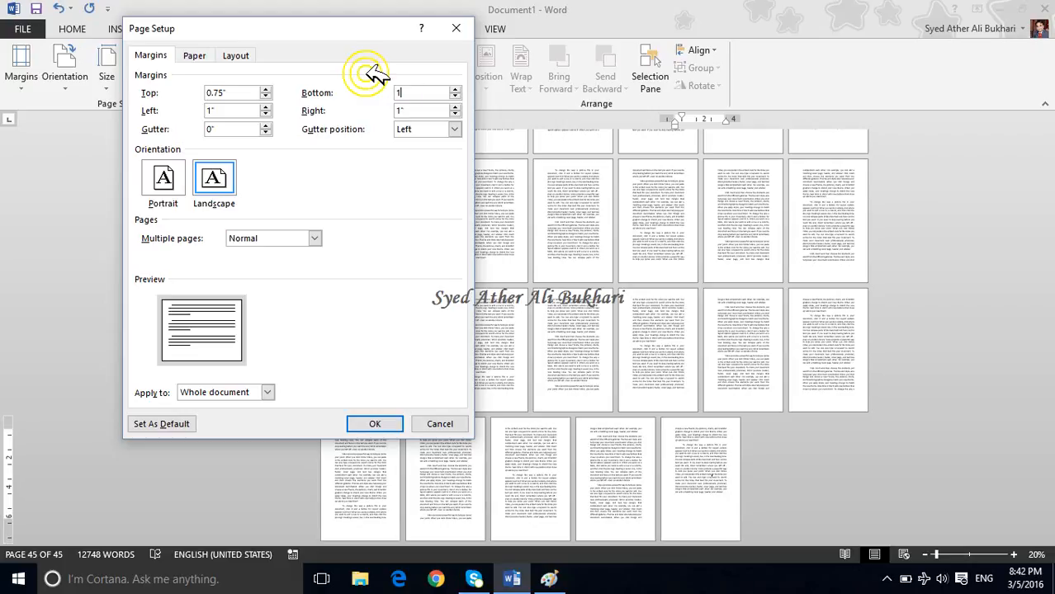
{"action": "left_click_drag", "start_coordinate": [240, 93], "coordinate": [155, 82]}
{"action": "type", "text": "1"}
{"action": "left_click", "coordinate": [165, 180]}
{"action": "left_click", "coordinate": [371, 422]}
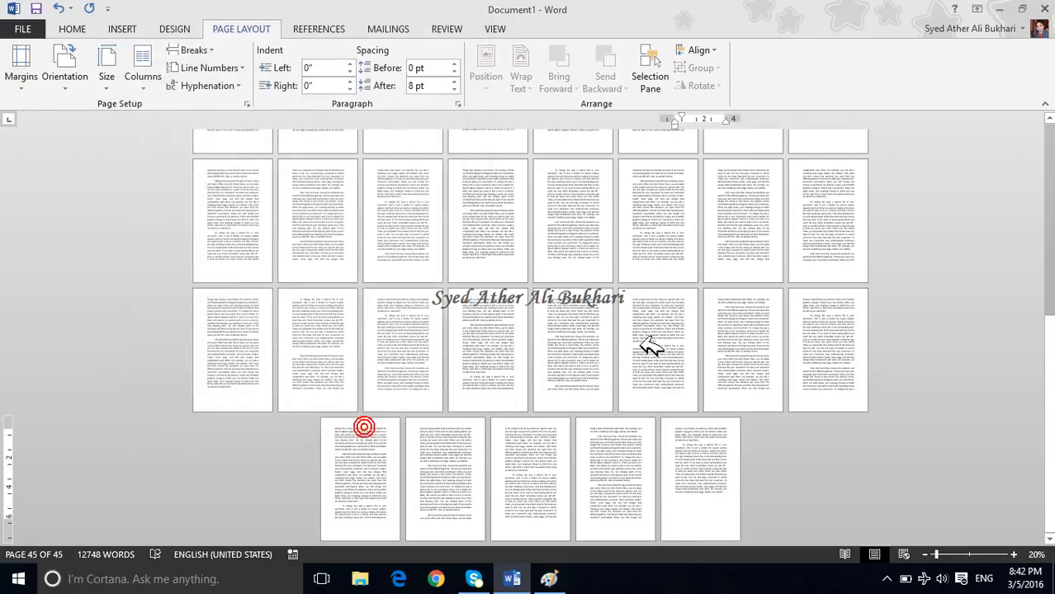
{"action": "scroll", "coordinate": [673, 408], "scroll_direction": "up", "scroll_amount": 2}
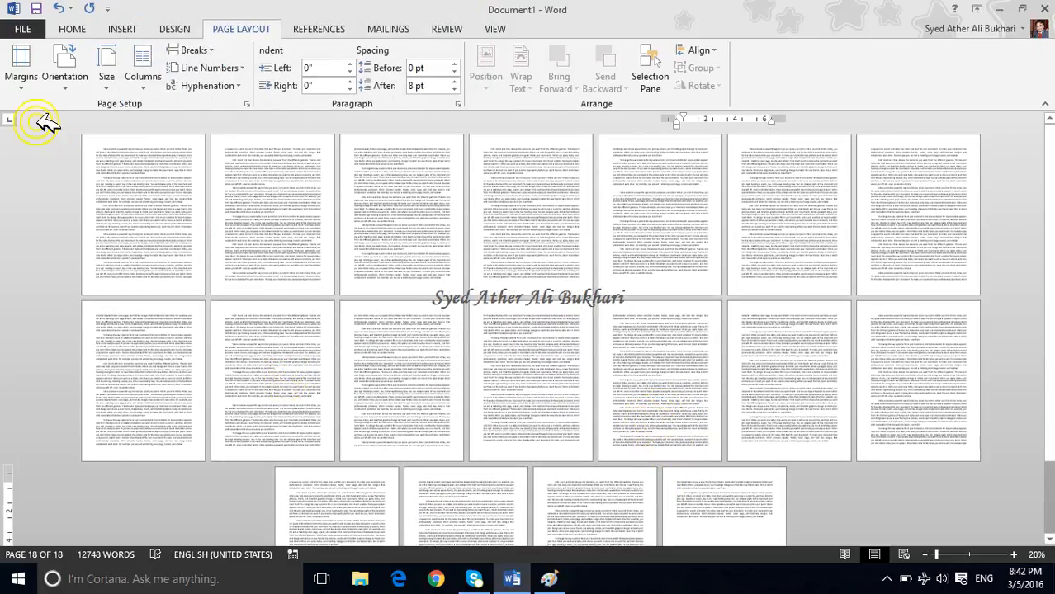
Open the custom margins settings and examine the available scopes for applying them, keeping Whole document
{"action": "left_click", "coordinate": [22, 66]}
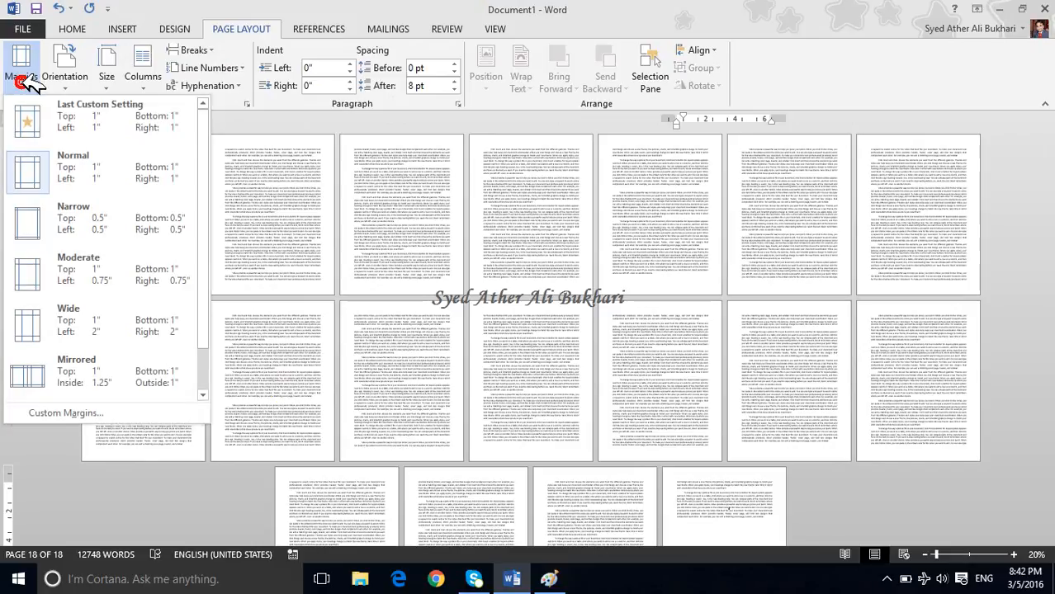
{"action": "left_click", "coordinate": [105, 413]}
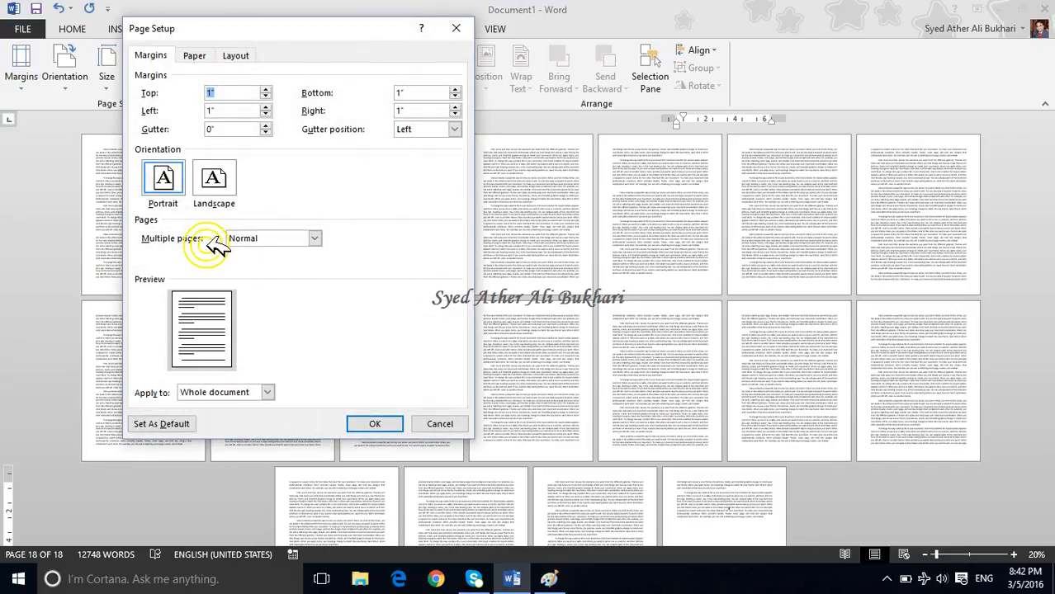
{"action": "left_click", "coordinate": [218, 393]}
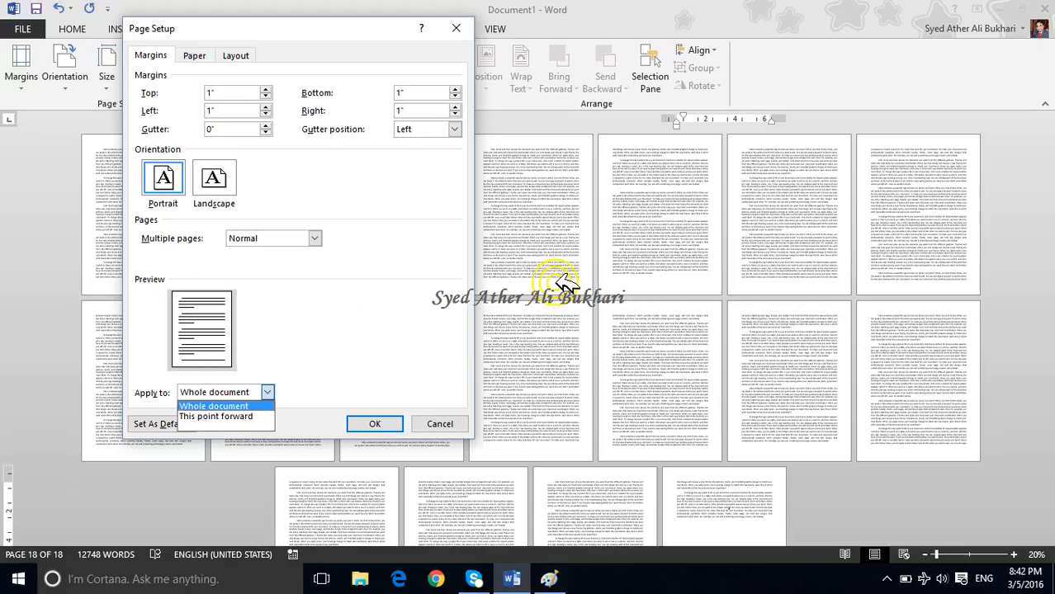
{"action": "left_click", "coordinate": [507, 250]}
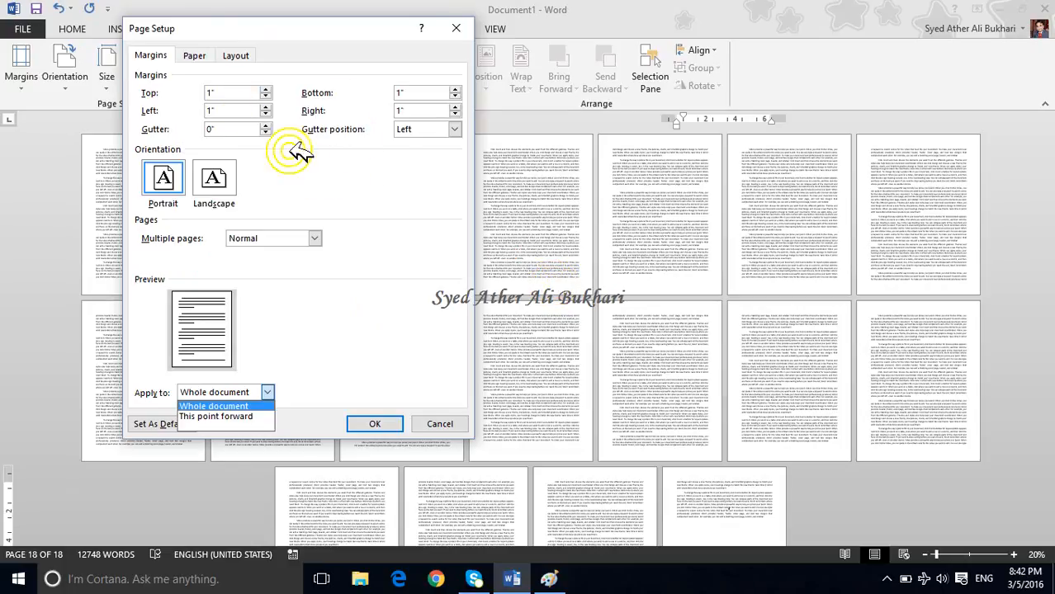
{"action": "left_click", "coordinate": [239, 394]}
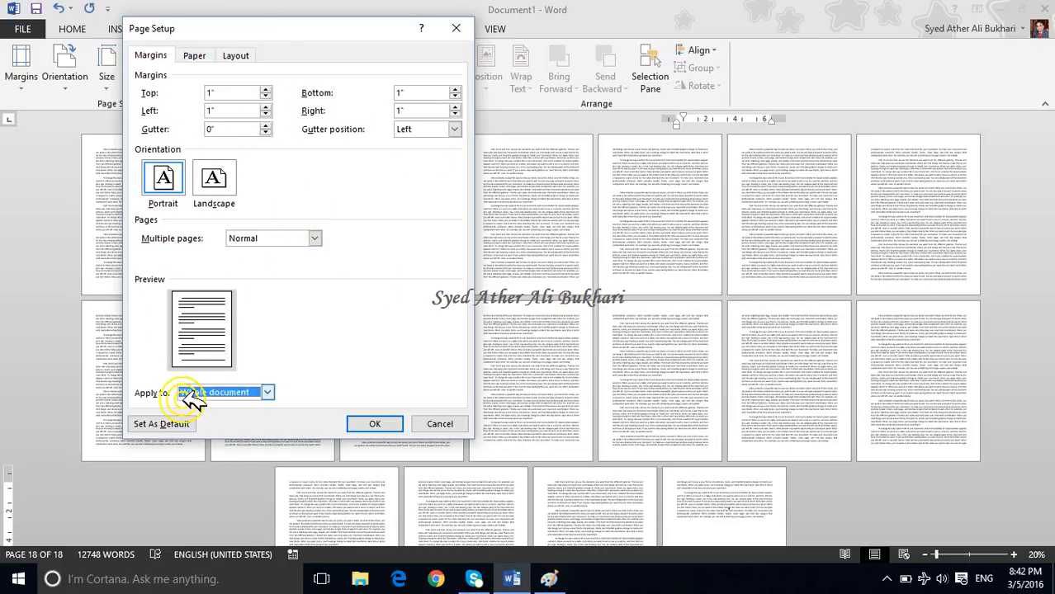
In the paper settings, try Automatically Select as the first page's paper source, then restore Default tray
{"action": "left_click", "coordinate": [194, 56]}
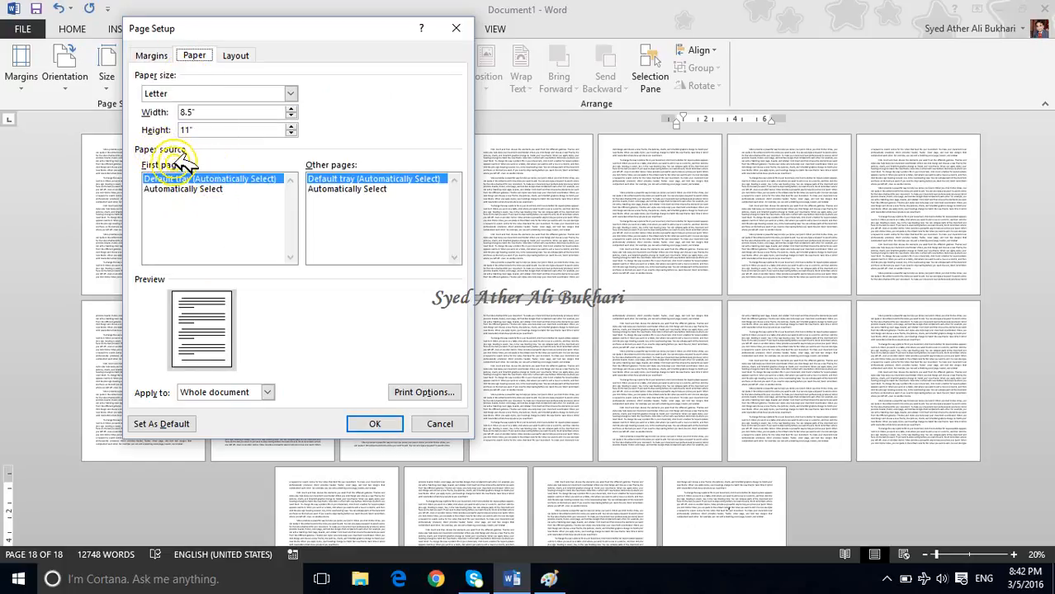
{"action": "left_click", "coordinate": [188, 188]}
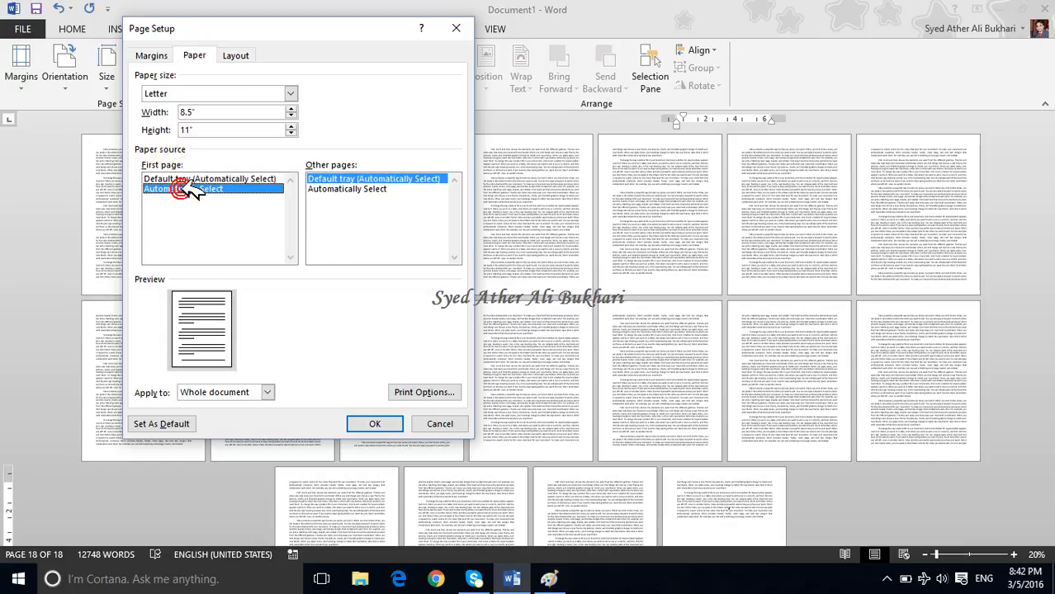
{"action": "left_click", "coordinate": [188, 178]}
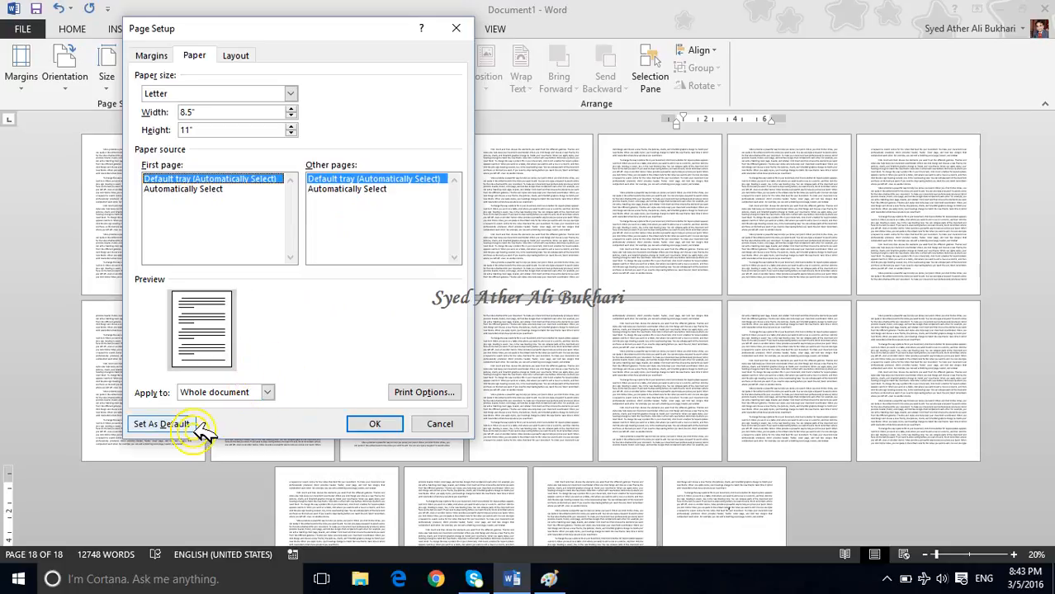
Open the print options, switch document tooltips, tab characters and optional hyphens on and off again, and accept both dialogs
{"action": "left_click", "coordinate": [423, 392]}
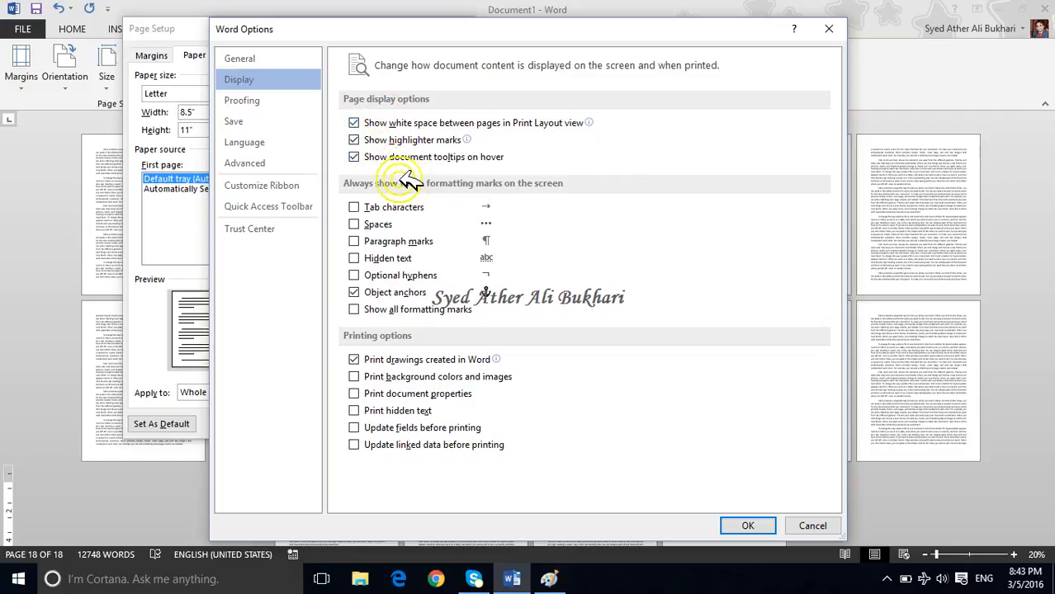
{"action": "left_click", "coordinate": [373, 157]}
{"action": "left_click", "coordinate": [380, 157]}
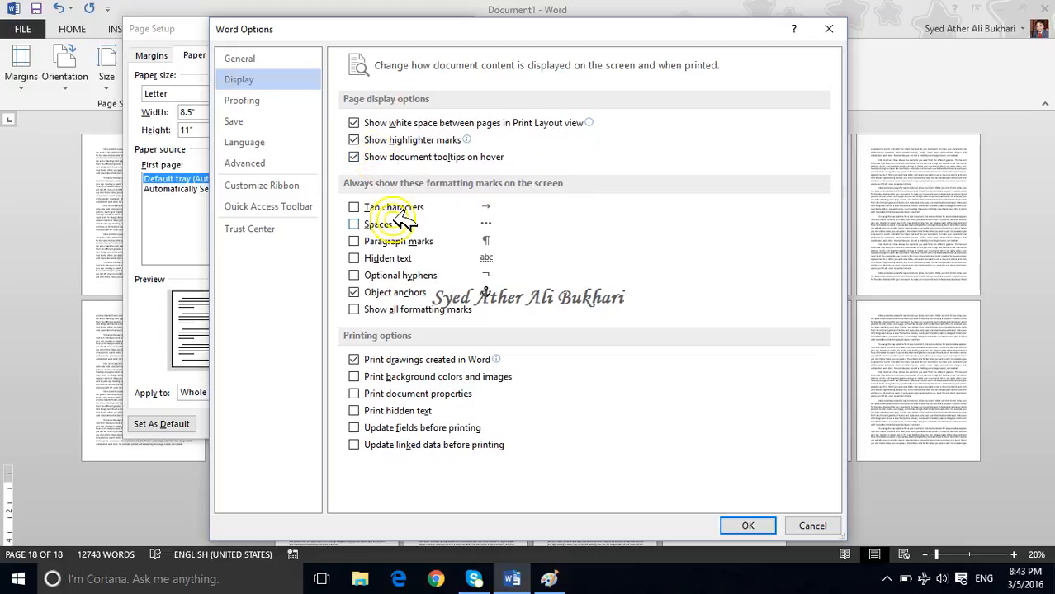
{"action": "left_click", "coordinate": [405, 210]}
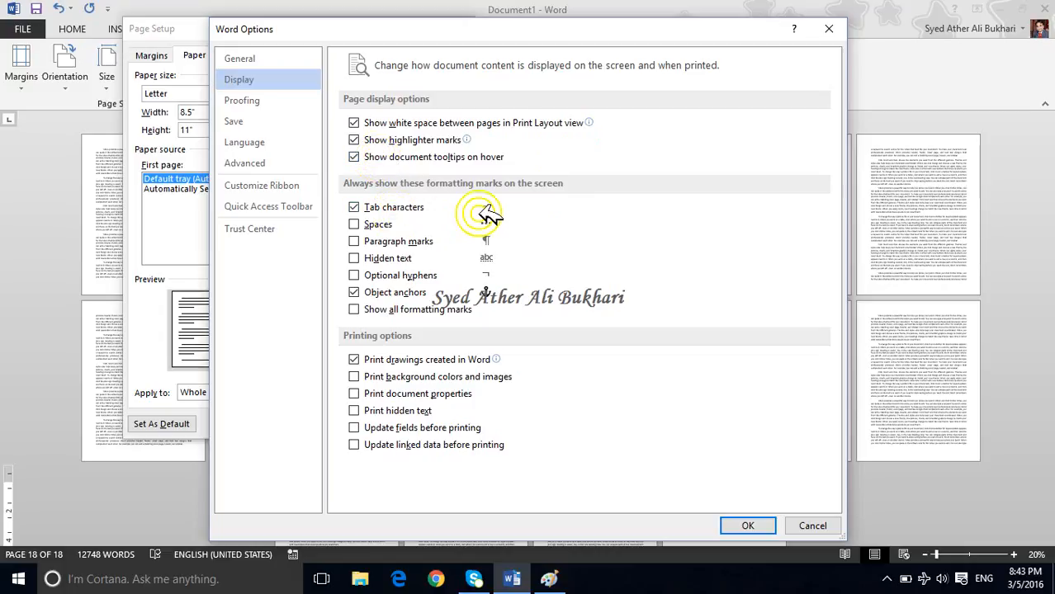
{"action": "left_click", "coordinate": [399, 210]}
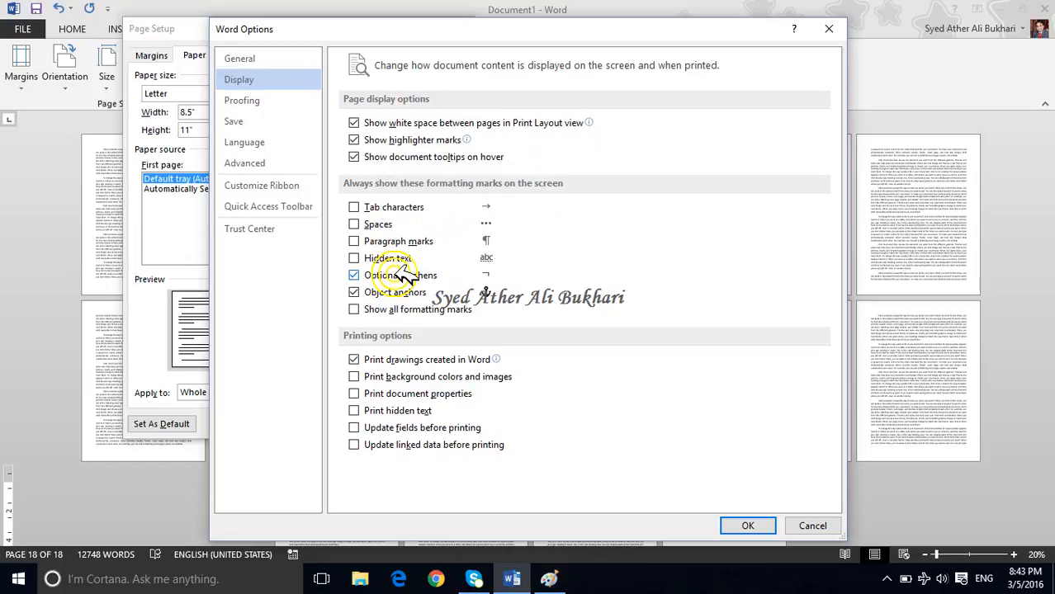
{"action": "left_click", "coordinate": [392, 276]}
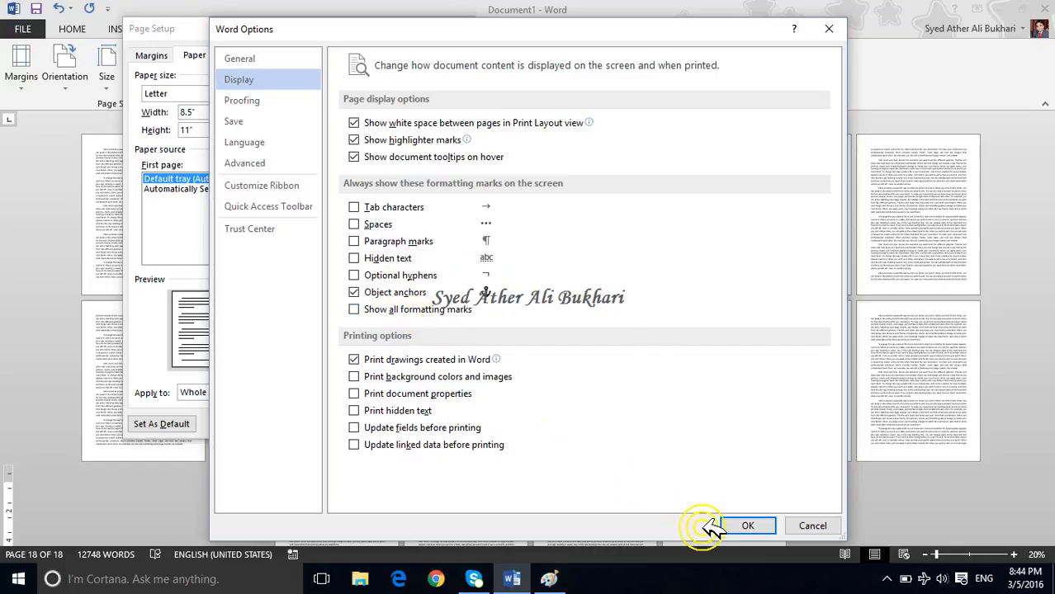
{"action": "left_click", "coordinate": [748, 526]}
{"action": "left_click", "coordinate": [374, 421]}
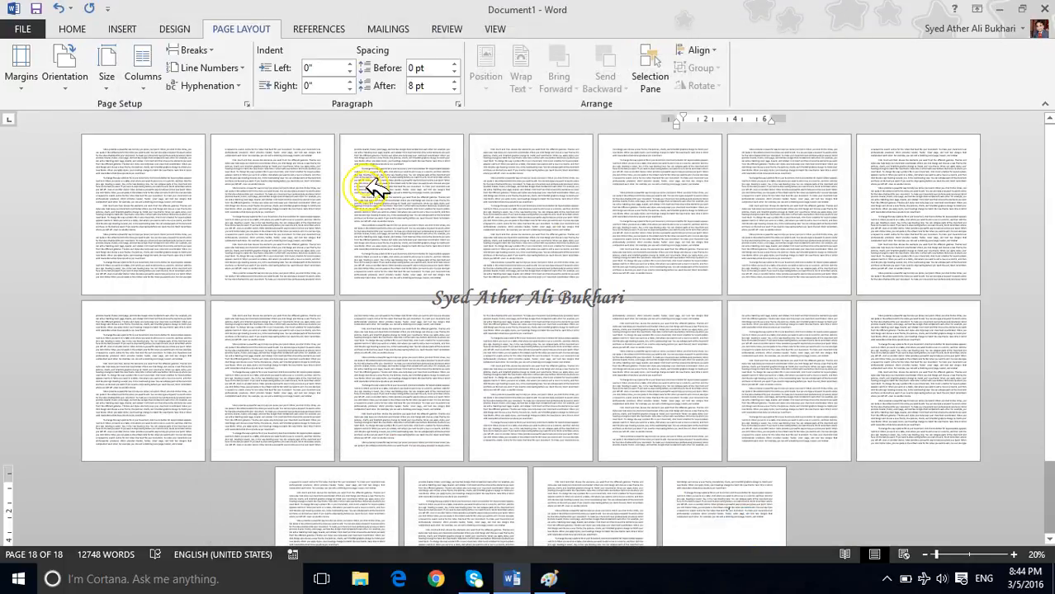
Draw a five-pointed star shape over the upper text of page 3 and deselect it
{"action": "left_click", "coordinate": [367, 188]}
{"action": "left_click", "coordinate": [122, 29]}
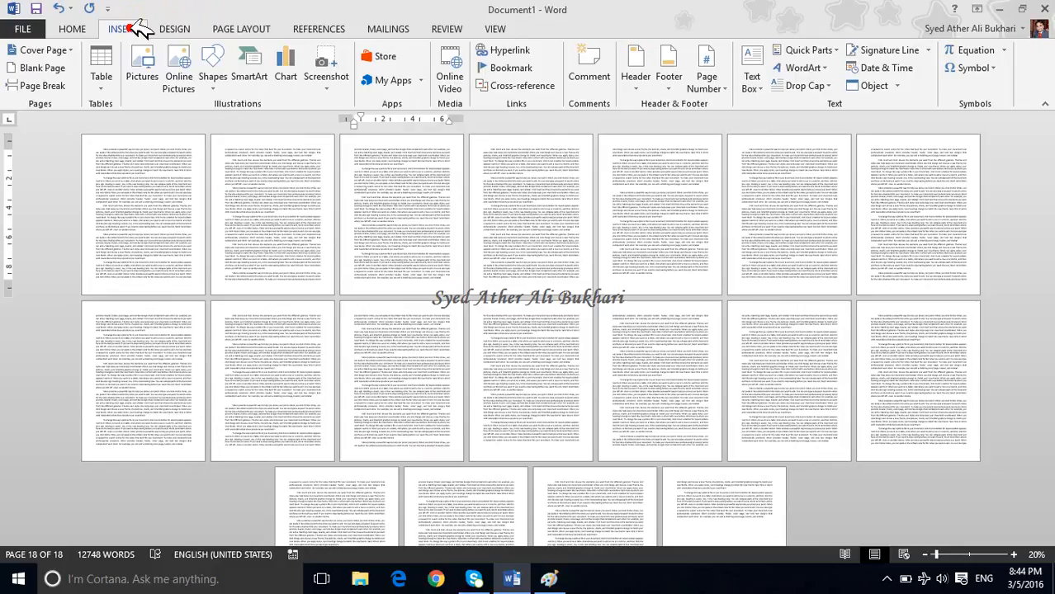
{"action": "left_click", "coordinate": [212, 68]}
{"action": "left_click", "coordinate": [284, 136]}
{"action": "left_click_drag", "start_coordinate": [363, 170], "coordinate": [417, 220]}
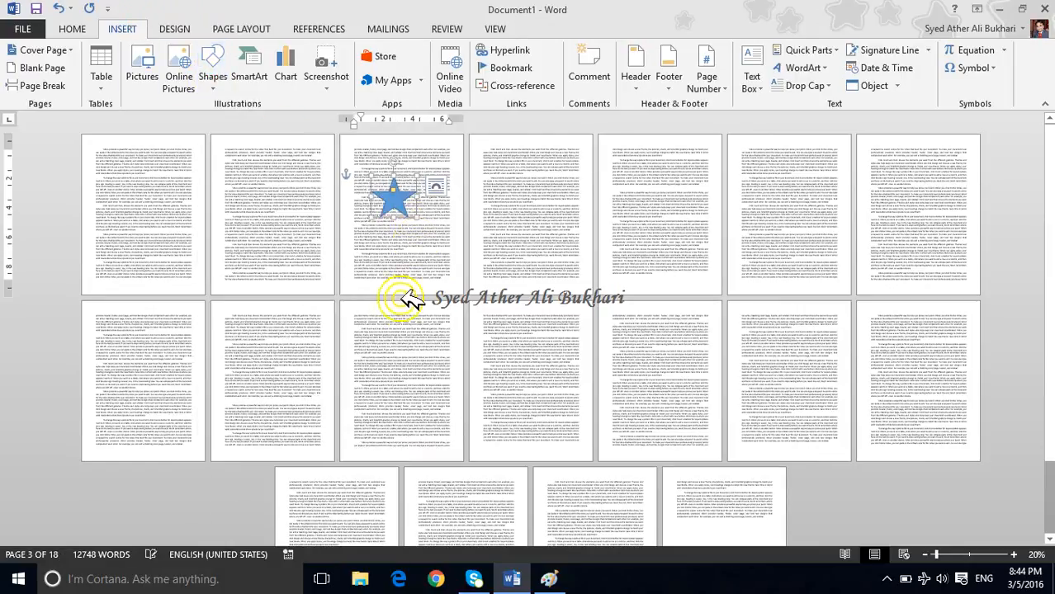
{"action": "left_click", "coordinate": [408, 231]}
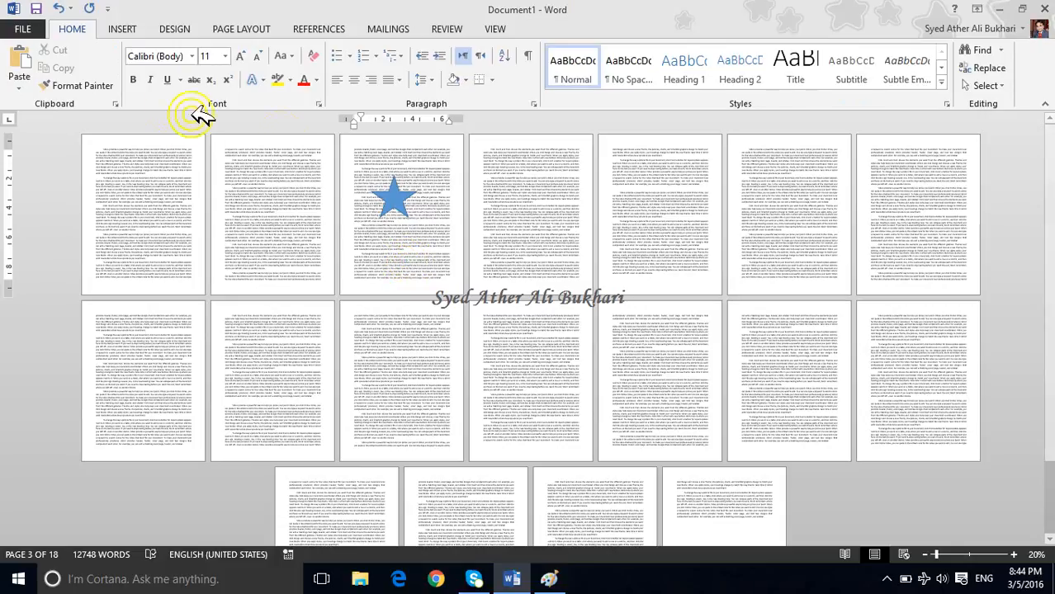
Open the print options from the page setup, close them, and check page 3 with the star in the print preview
{"action": "left_click", "coordinate": [252, 28]}
{"action": "left_click", "coordinate": [246, 106]}
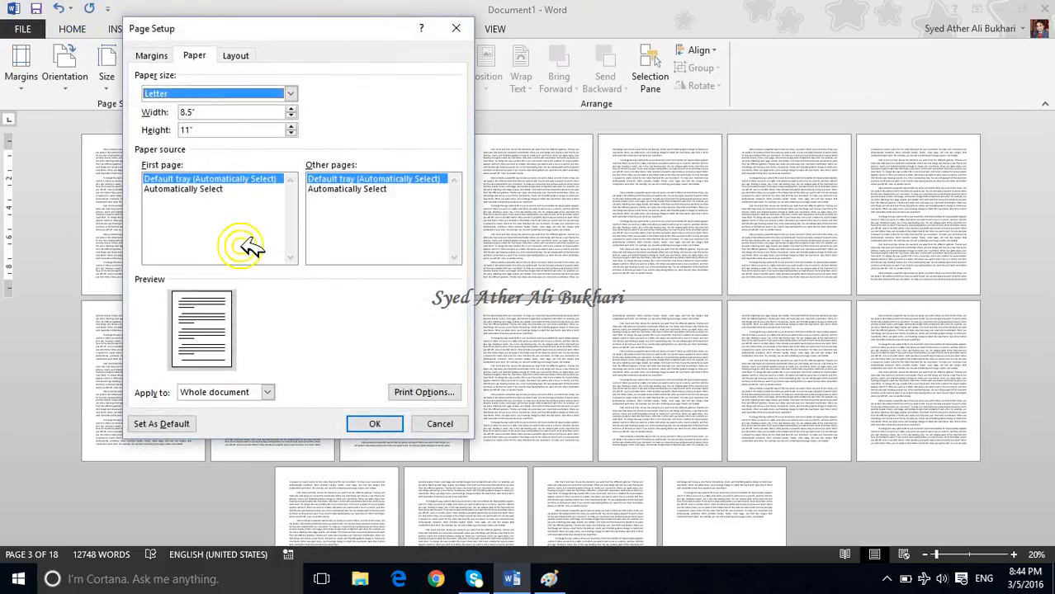
{"action": "left_click", "coordinate": [419, 392]}
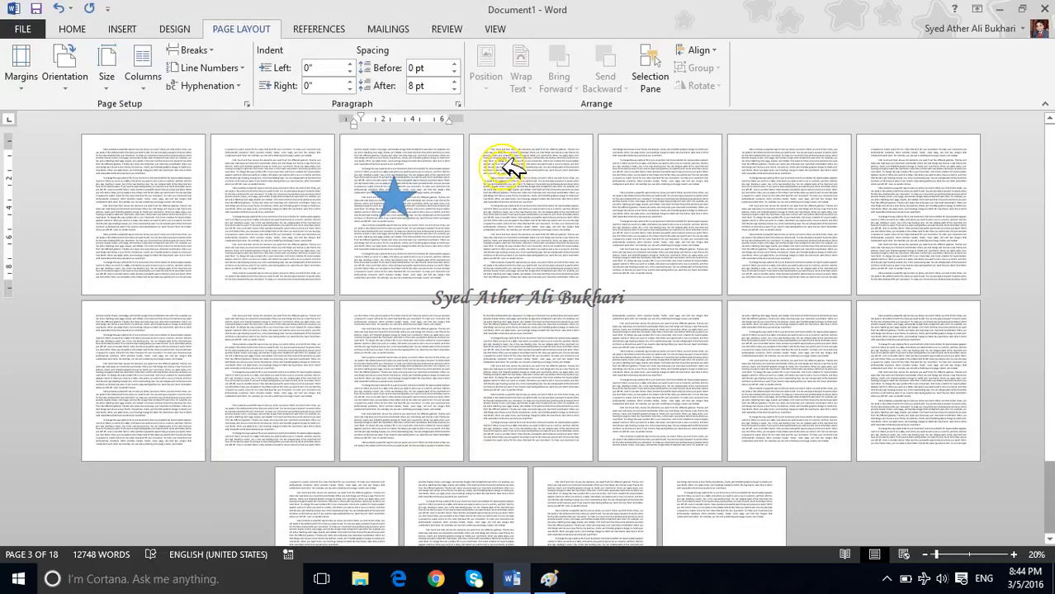
{"action": "key", "text": "ctrl+p"}
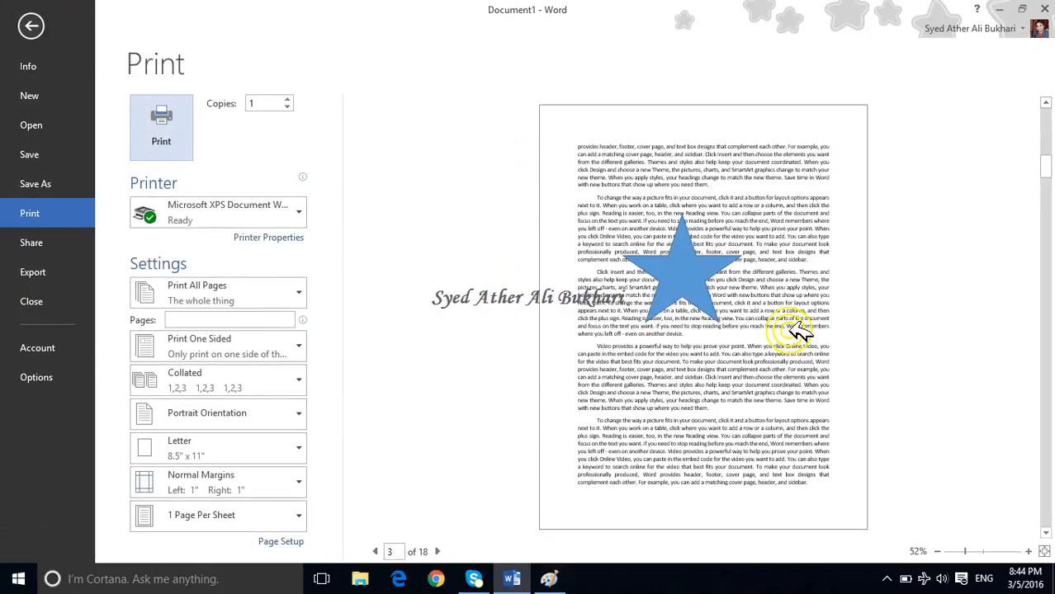
{"action": "key", "text": "Escape"}
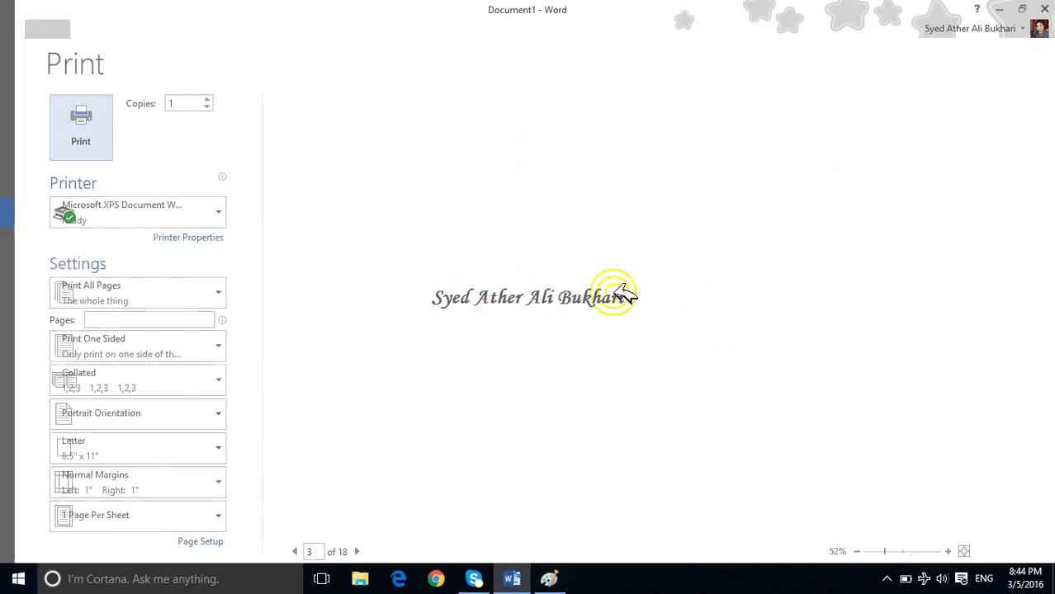
Reopen the print options from the page setup's paper settings, then cancel both dialogs
{"action": "left_click", "coordinate": [242, 104]}
{"action": "left_click", "coordinate": [420, 394]}
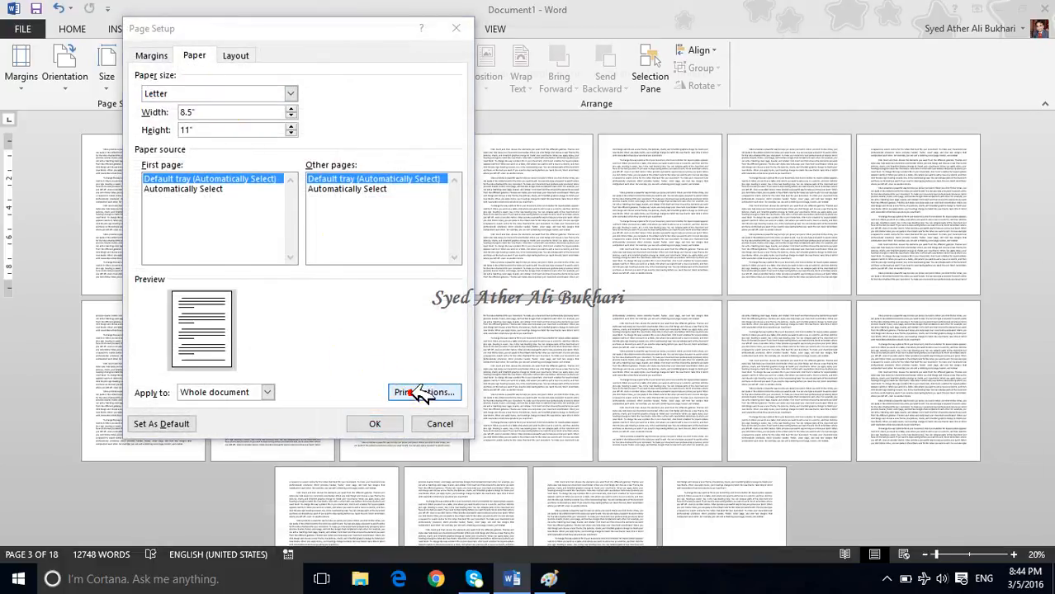
{"action": "key", "text": "Escape"}
{"action": "key", "text": "Escape"}
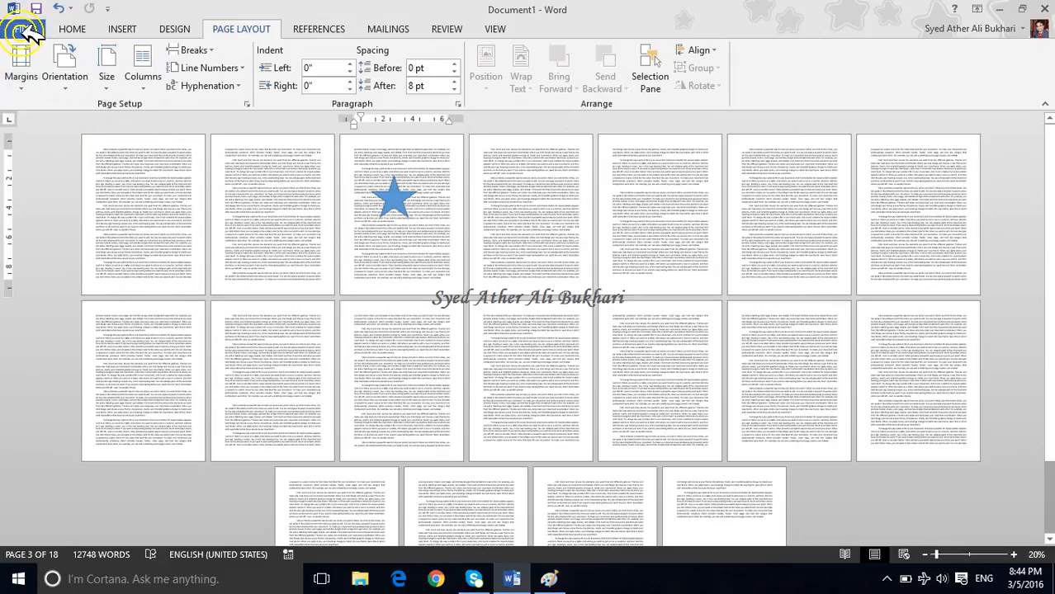
Turn off printing of drawings created in Word in the display options, and check page 3 in the print preview
{"action": "left_click", "coordinate": [29, 32]}
{"action": "left_click", "coordinate": [60, 380]}
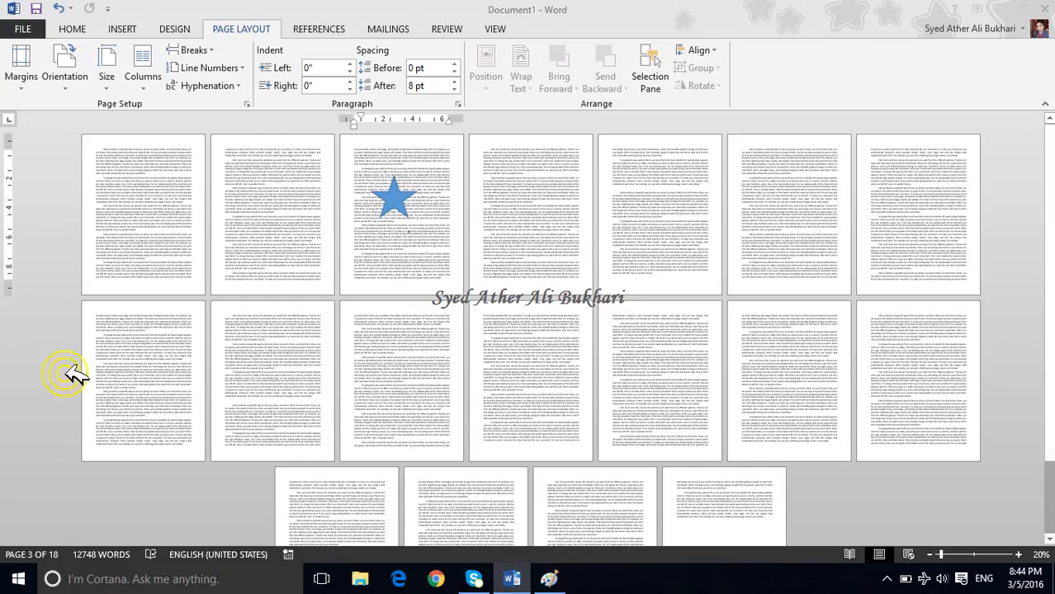
{"action": "left_click", "coordinate": [287, 82]}
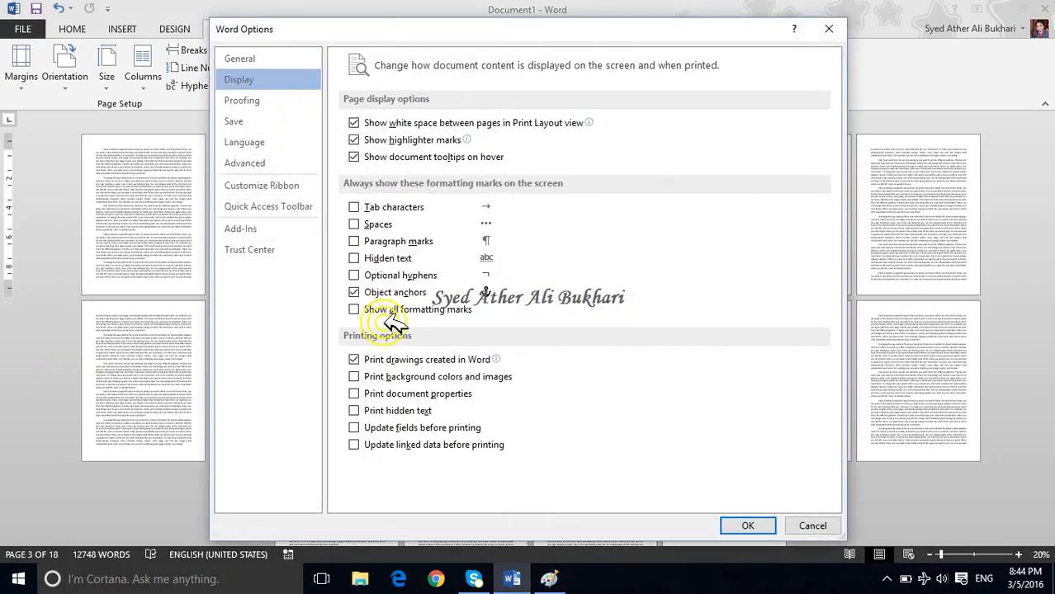
{"action": "left_click", "coordinate": [405, 361]}
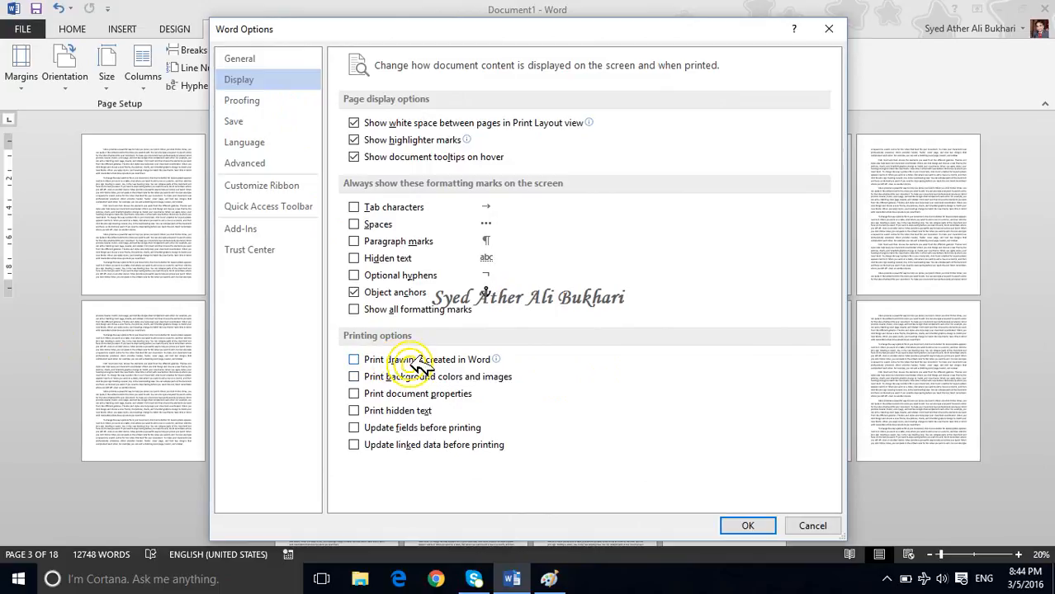
{"action": "left_click", "coordinate": [746, 527]}
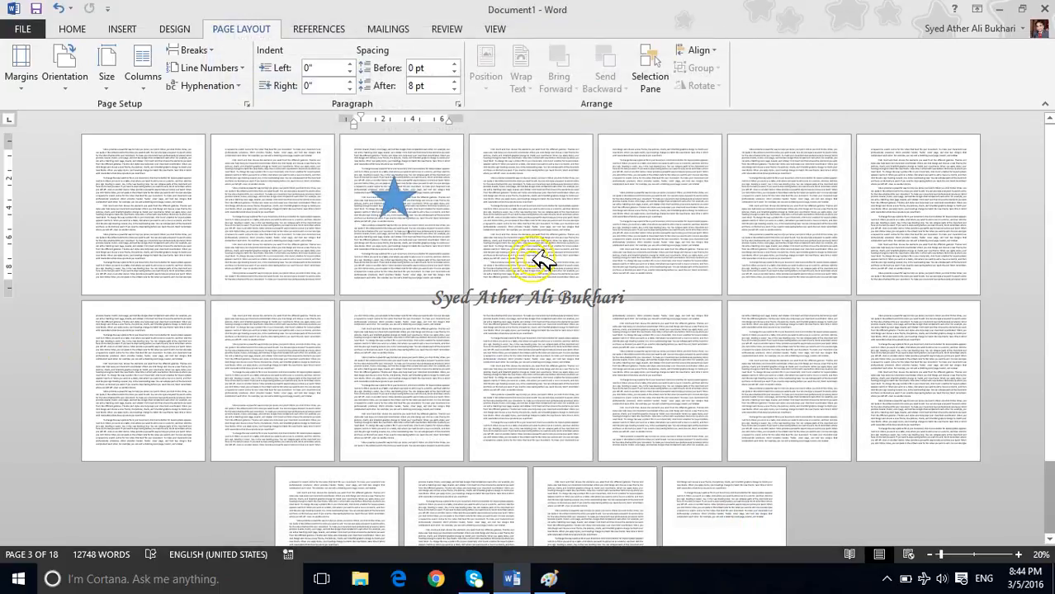
{"action": "key", "text": "ctrl+p"}
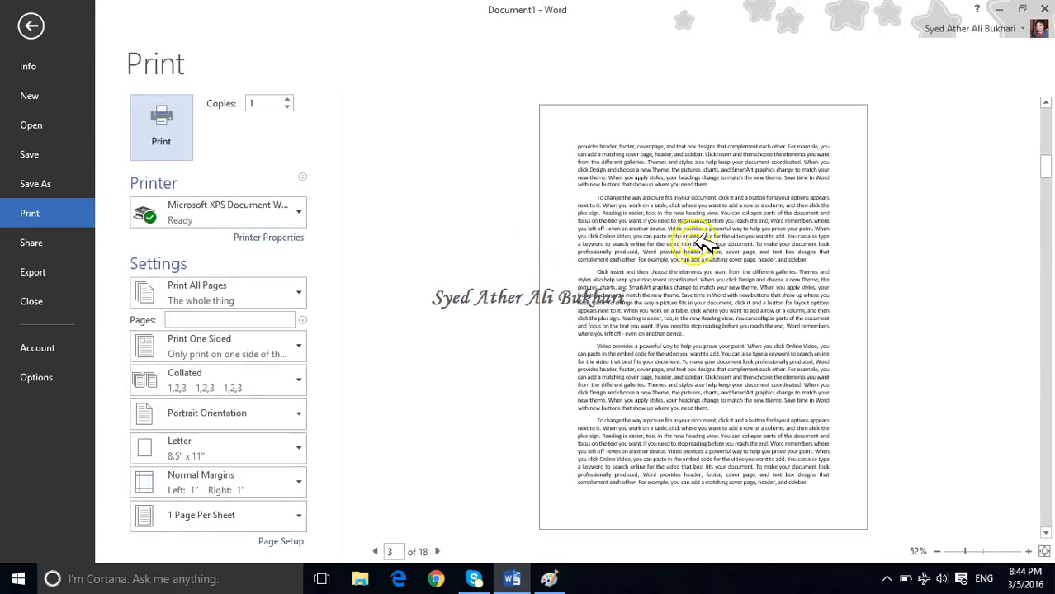
{"action": "left_click", "coordinate": [31, 26]}
Turn printing of drawings created in Word back on, switch hidden text printing on and off, and accept the options
{"action": "left_click", "coordinate": [25, 27]}
{"action": "left_click", "coordinate": [41, 378]}
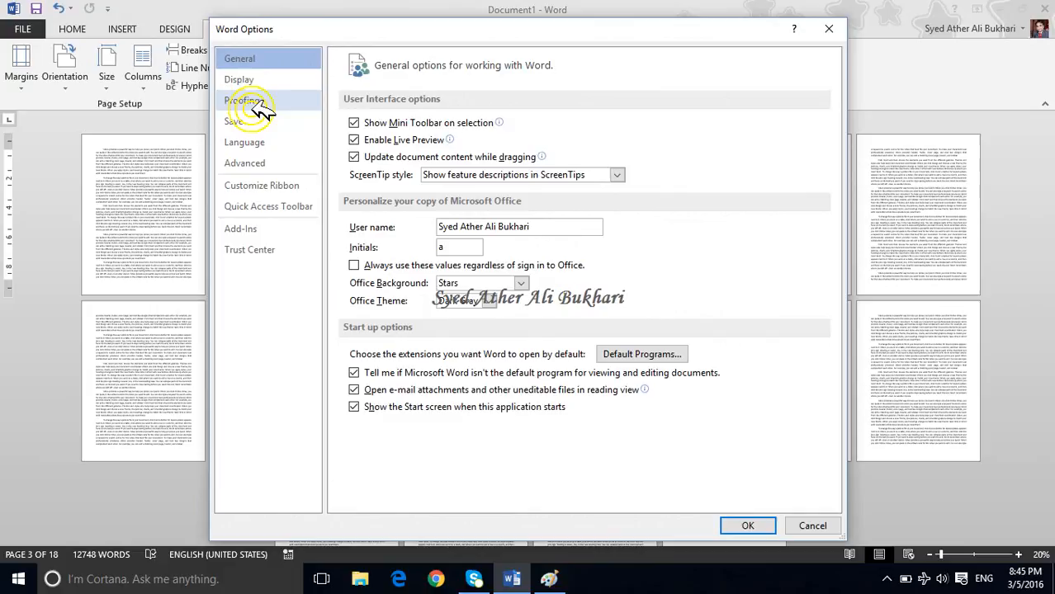
{"action": "left_click", "coordinate": [248, 79]}
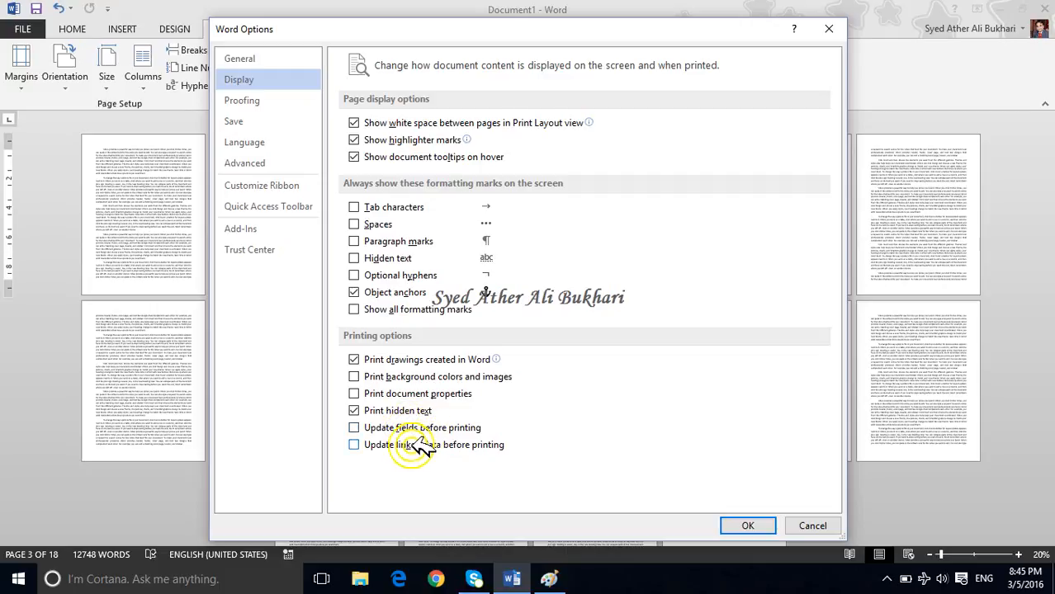
{"action": "left_click", "coordinate": [408, 410]}
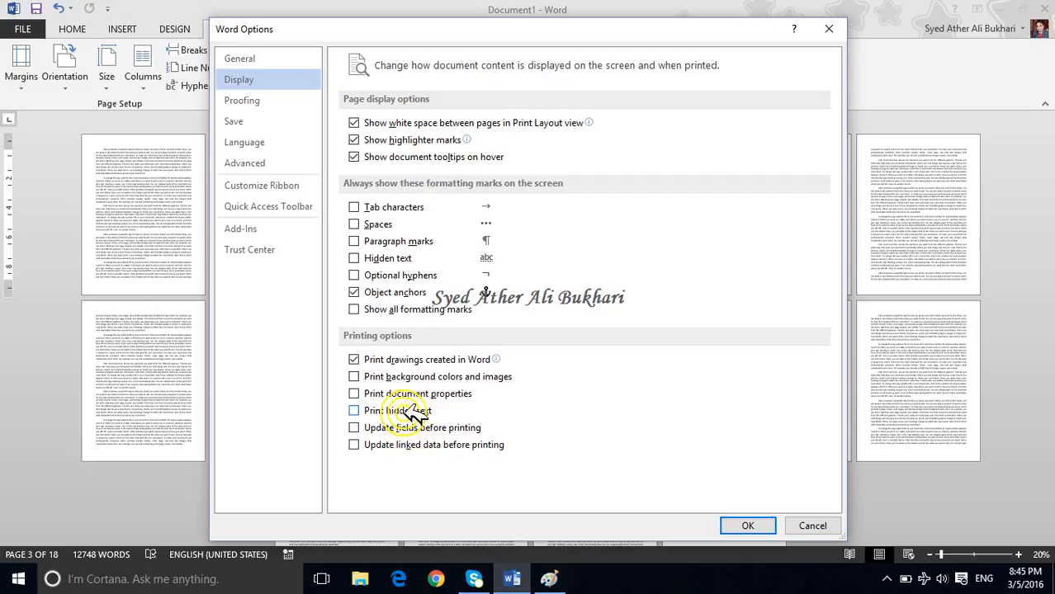
{"action": "left_click", "coordinate": [748, 526]}
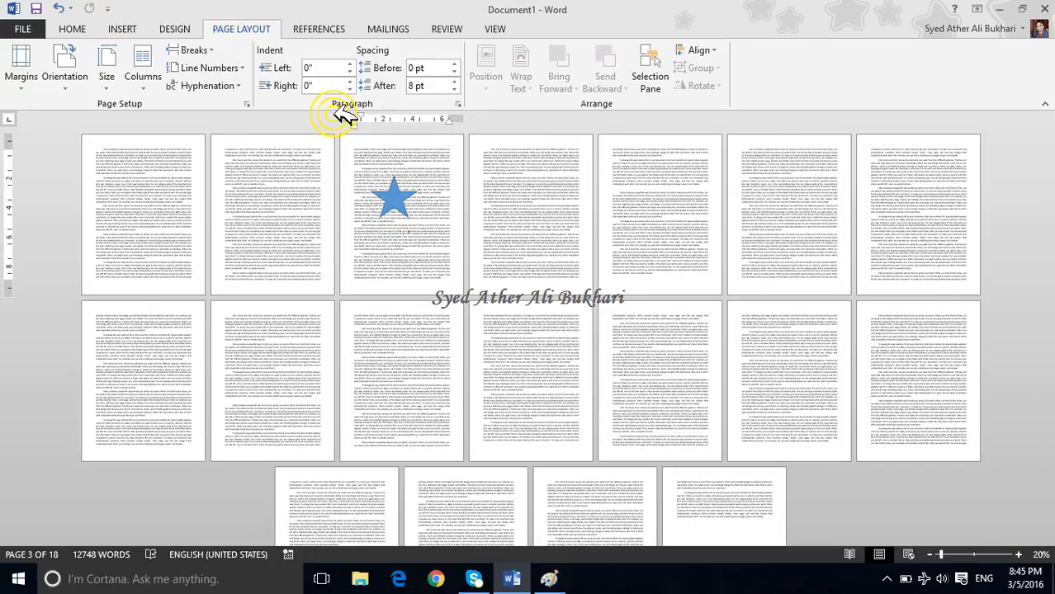
Look through the paper and layout settings of the page setup and cancel the dialog
{"action": "left_click", "coordinate": [28, 86]}
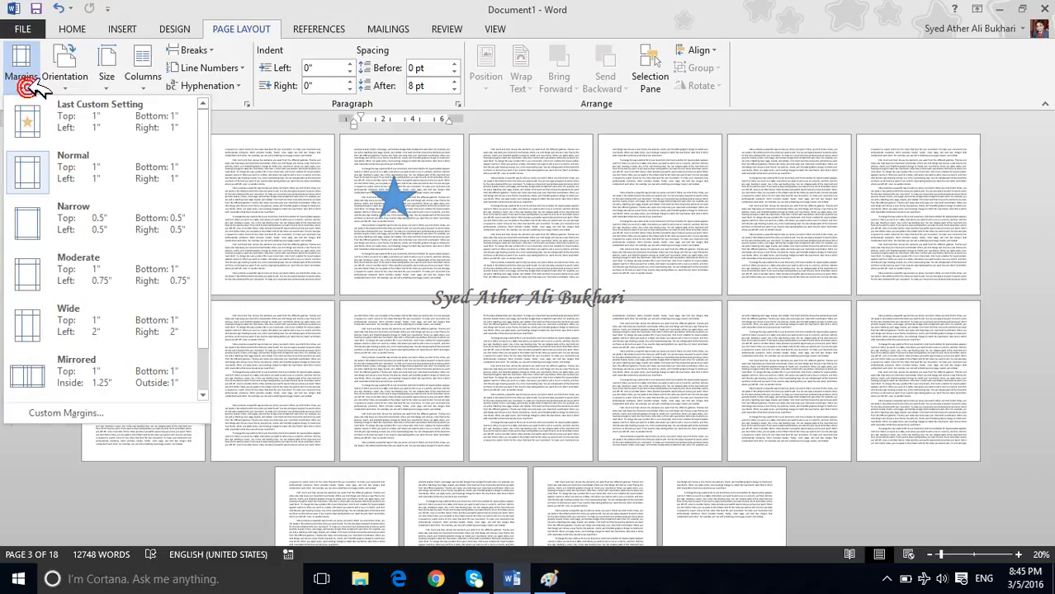
{"action": "left_click", "coordinate": [115, 410]}
{"action": "left_click", "coordinate": [193, 55]}
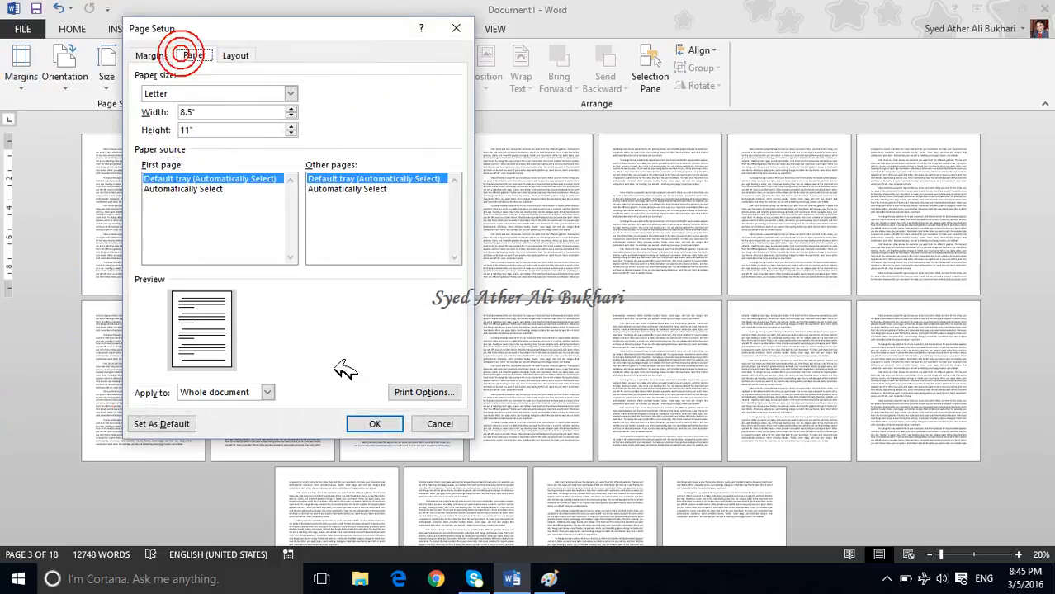
{"action": "left_click", "coordinate": [238, 55]}
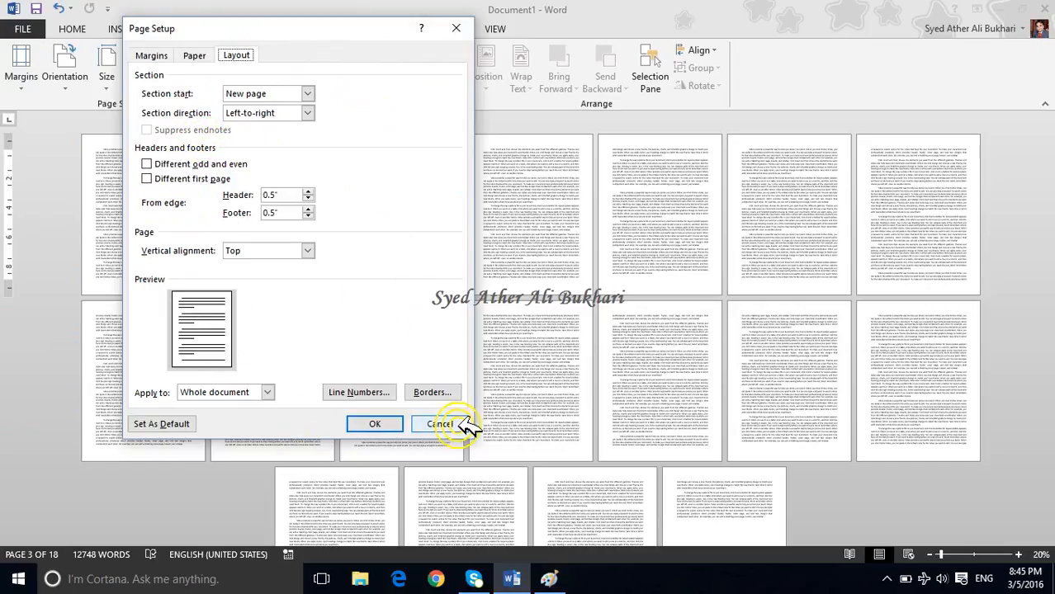
{"action": "left_click", "coordinate": [440, 425]}
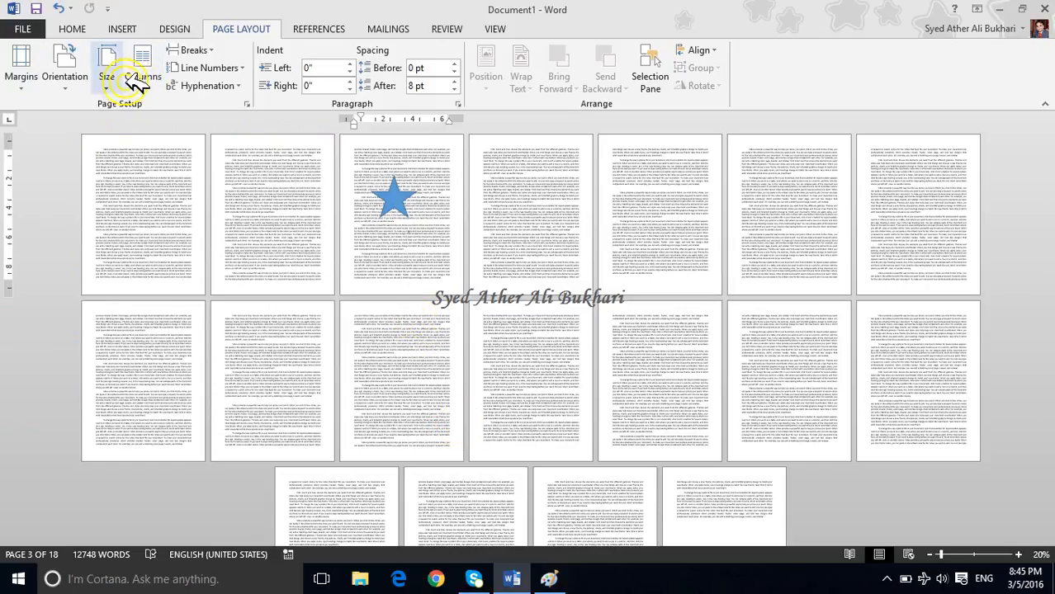
Try a two-column layout on the whole document and undo it
{"action": "triple_click", "coordinate": [516, 188]}
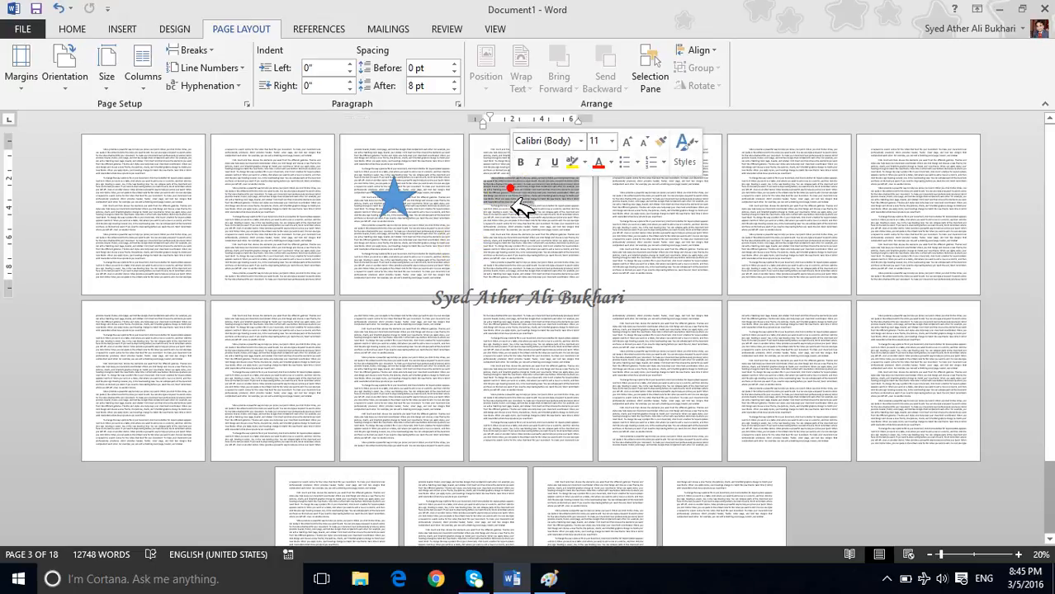
{"action": "left_click", "coordinate": [548, 229]}
{"action": "left_click", "coordinate": [141, 75]}
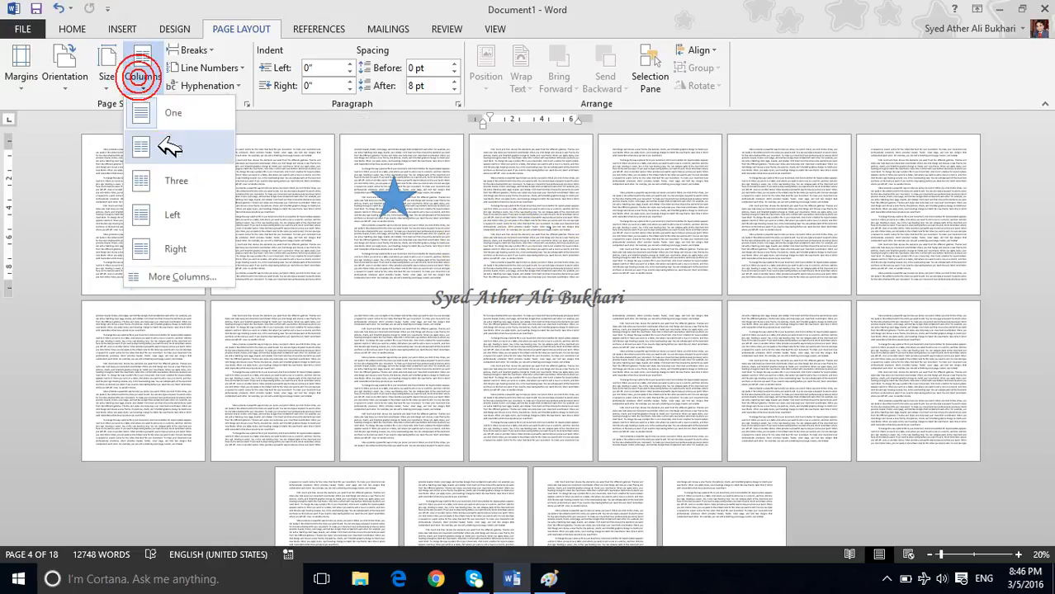
{"action": "left_click", "coordinate": [169, 144]}
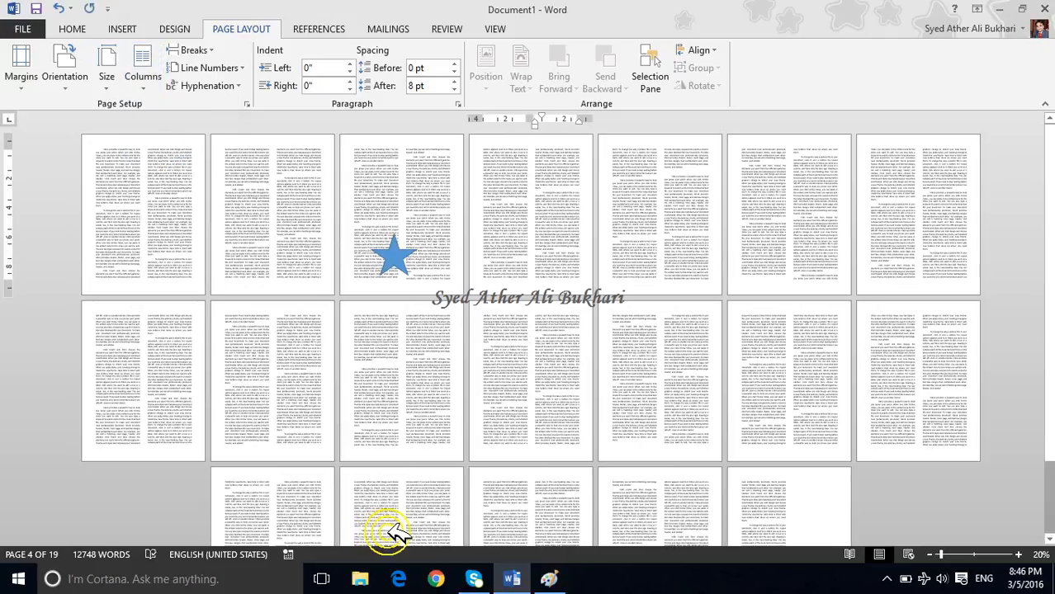
{"action": "key", "text": "ctrl+z"}
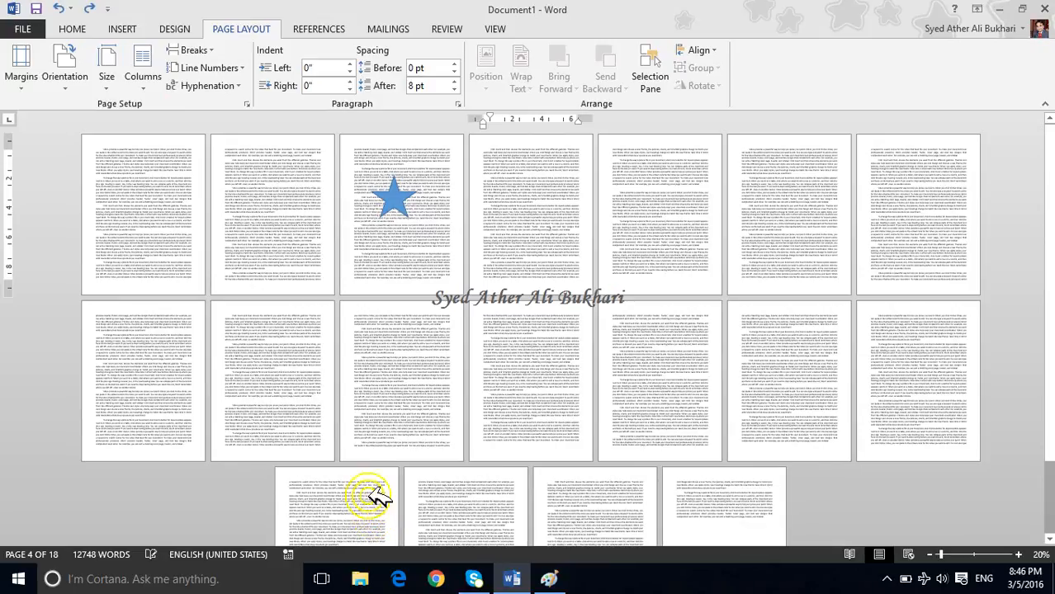
Select the middle paragraph on page 5 and format only that paragraph in two columns
{"action": "left_click", "coordinate": [146, 79]}
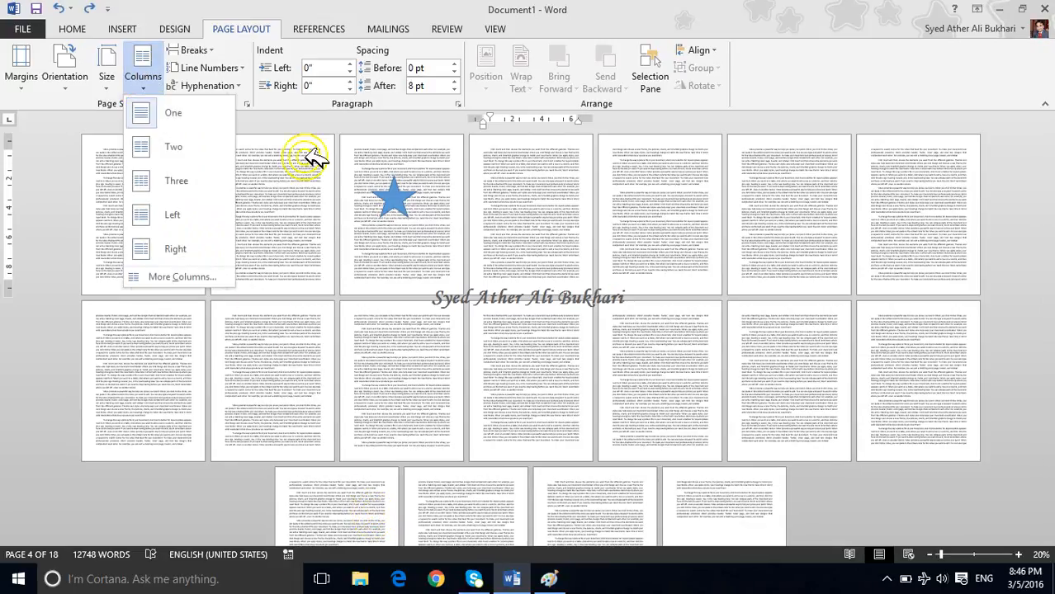
{"action": "double_click", "coordinate": [650, 200]}
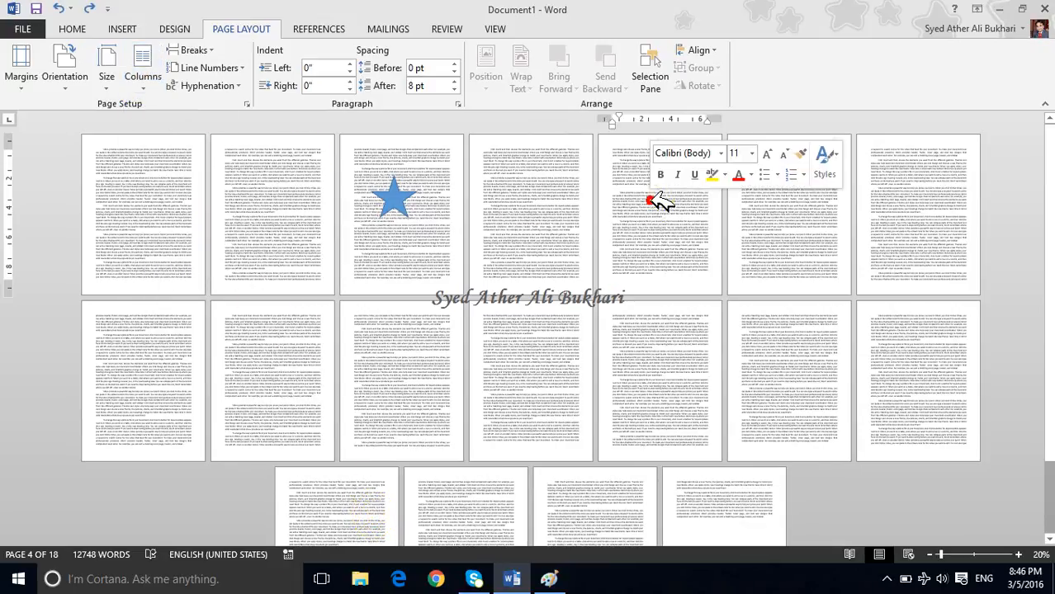
{"action": "triple_click", "coordinate": [661, 200]}
{"action": "left_click", "coordinate": [165, 85]}
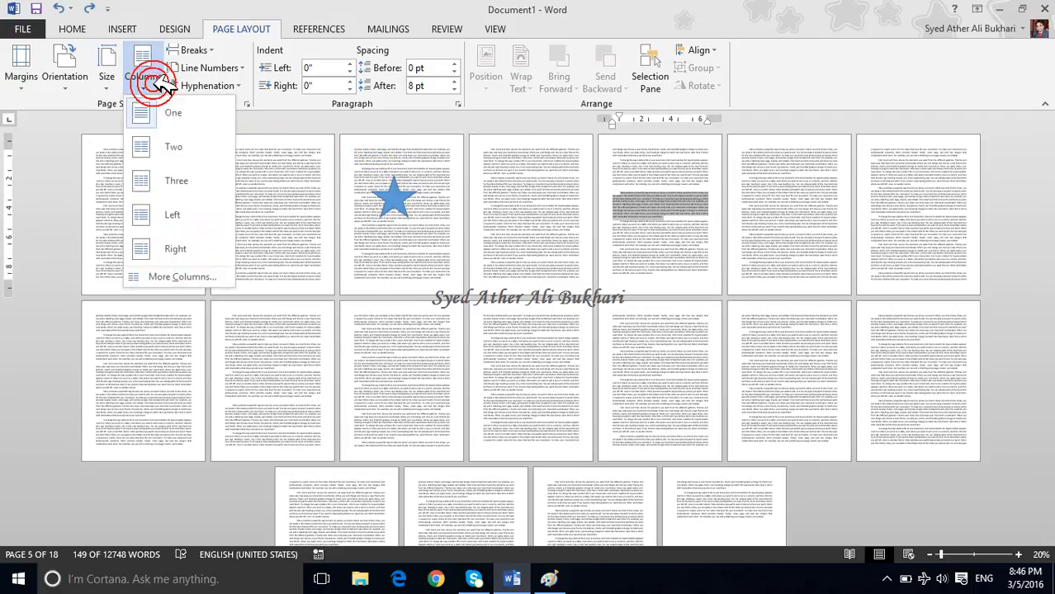
{"action": "left_click", "coordinate": [175, 149]}
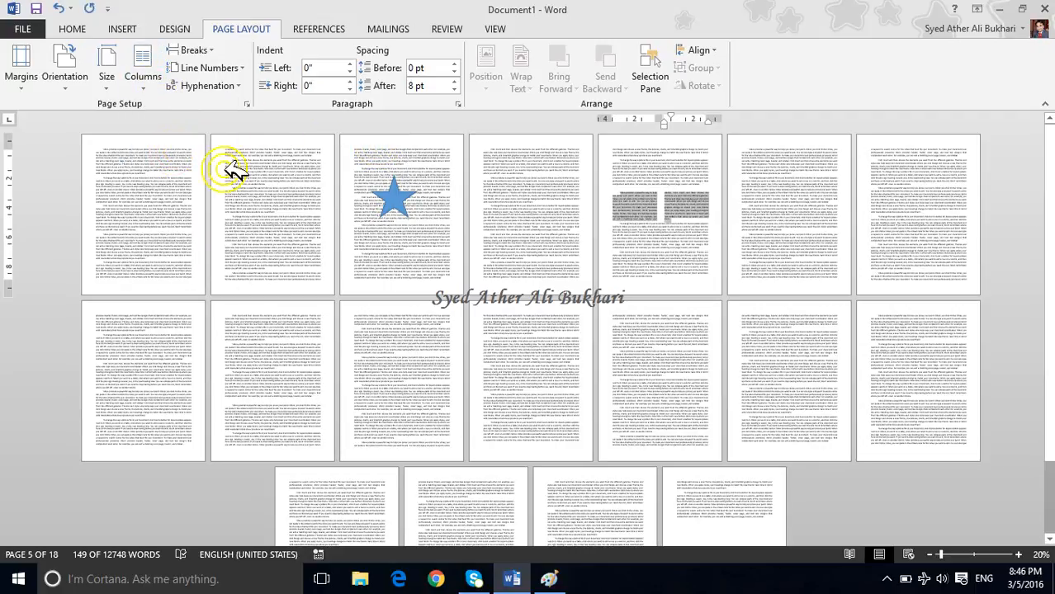
Format the middle paragraph on page 2 in three columns and deselect it
{"action": "triple_click", "coordinate": [292, 207]}
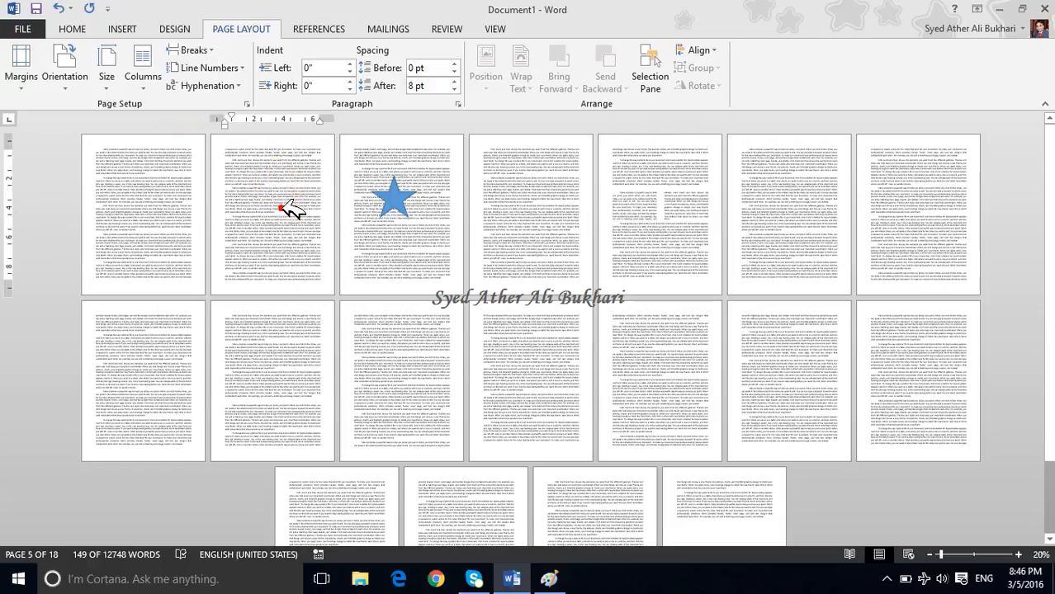
{"action": "left_click", "coordinate": [155, 78]}
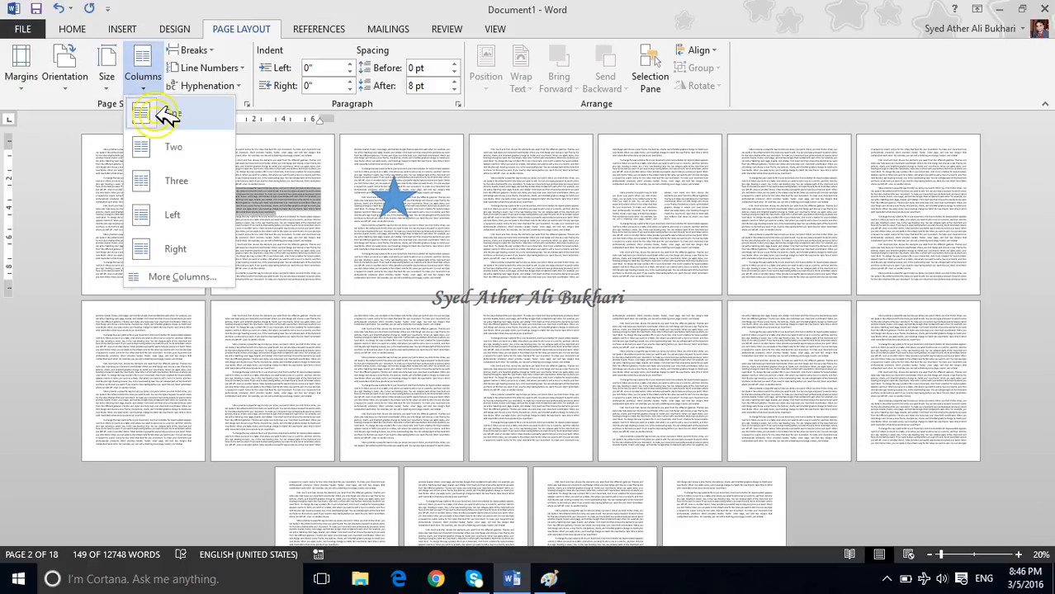
{"action": "left_click", "coordinate": [170, 180]}
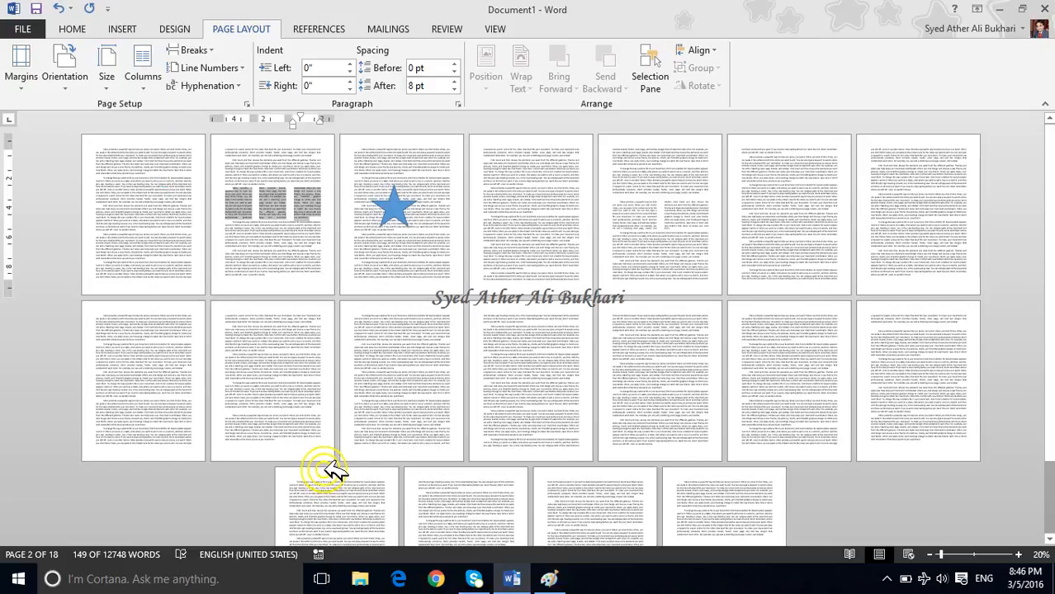
{"action": "left_click", "coordinate": [276, 228]}
Show the formatting marks at 100% zoom and locate the section breaks before and after the three-column paragraph on page 2
{"action": "scroll", "coordinate": [289, 231], "scroll_direction": "up", "scroll_amount": 3, "text": "ctrl"}
{"action": "scroll", "coordinate": [288, 232], "scroll_direction": "up", "scroll_amount": 5, "text": "ctrl"}
{"action": "scroll", "coordinate": [283, 229], "scroll_direction": "up", "scroll_amount": 4}
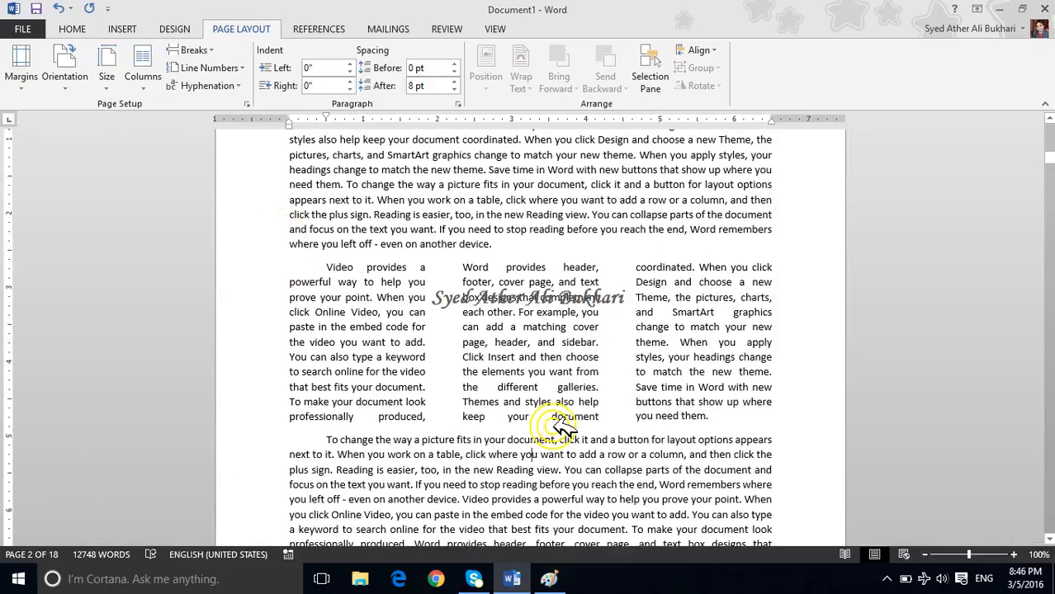
{"action": "left_click", "coordinate": [78, 29]}
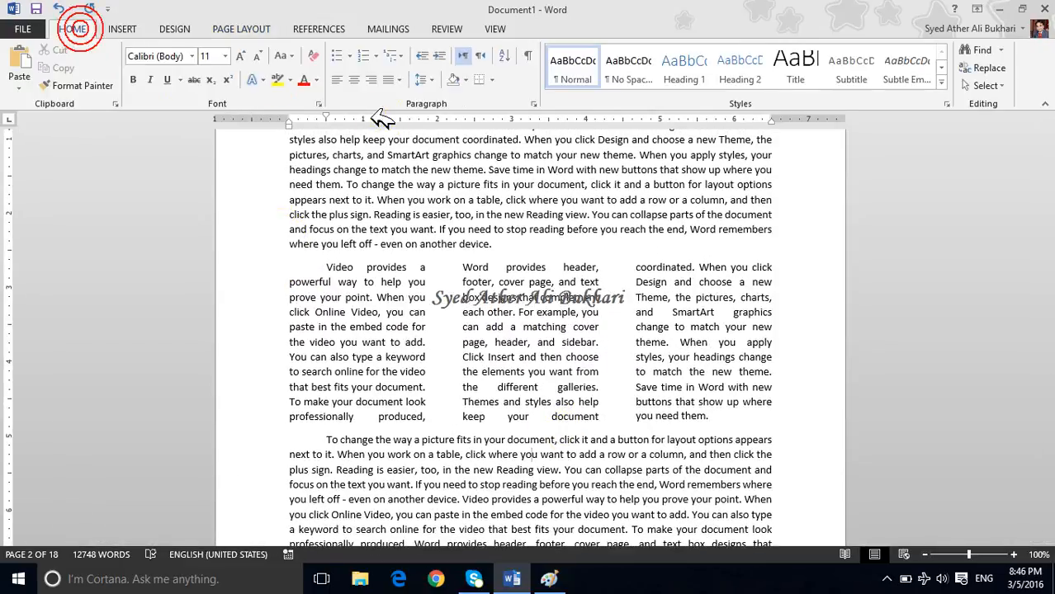
{"action": "left_click", "coordinate": [527, 55]}
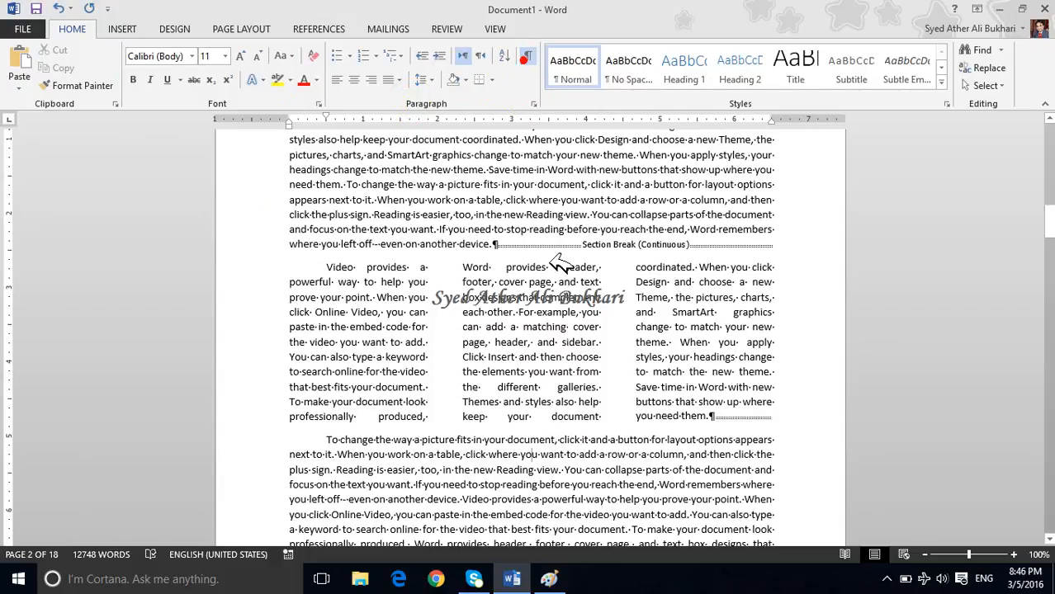
{"action": "left_click", "coordinate": [514, 246]}
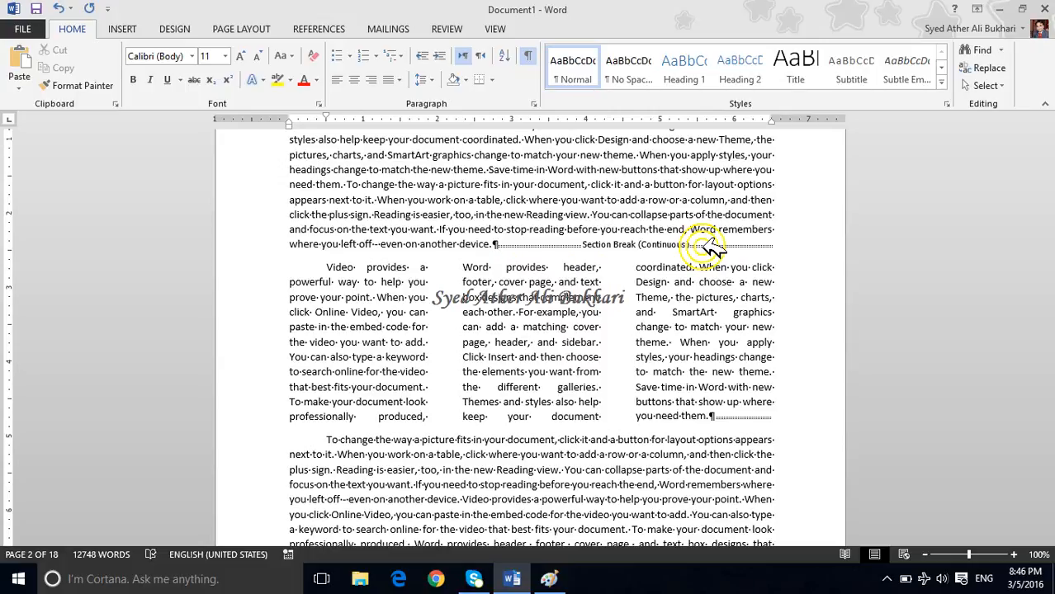
{"action": "left_click", "coordinate": [711, 415]}
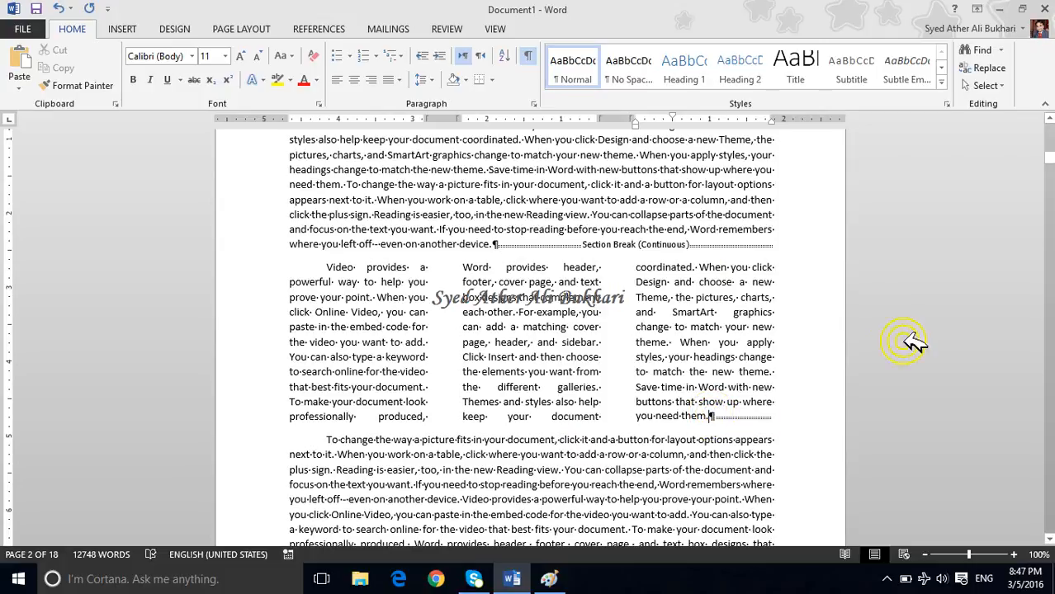
Add the section number to the status bar and check it with the cursor above, below and at the end of the three-column paragraph
{"action": "right_click", "coordinate": [762, 555]}
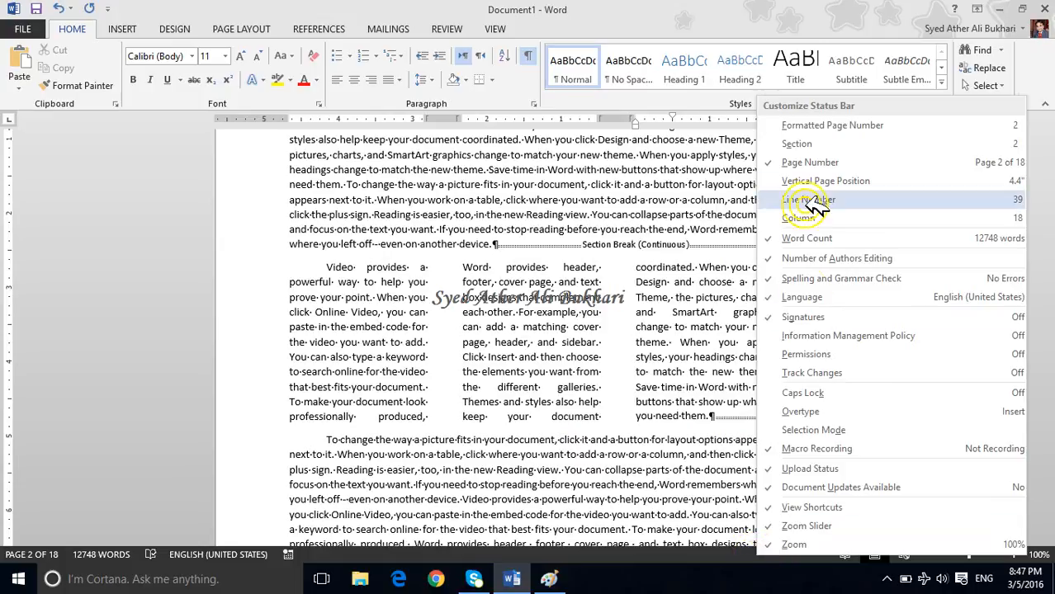
{"action": "left_click", "coordinate": [809, 143]}
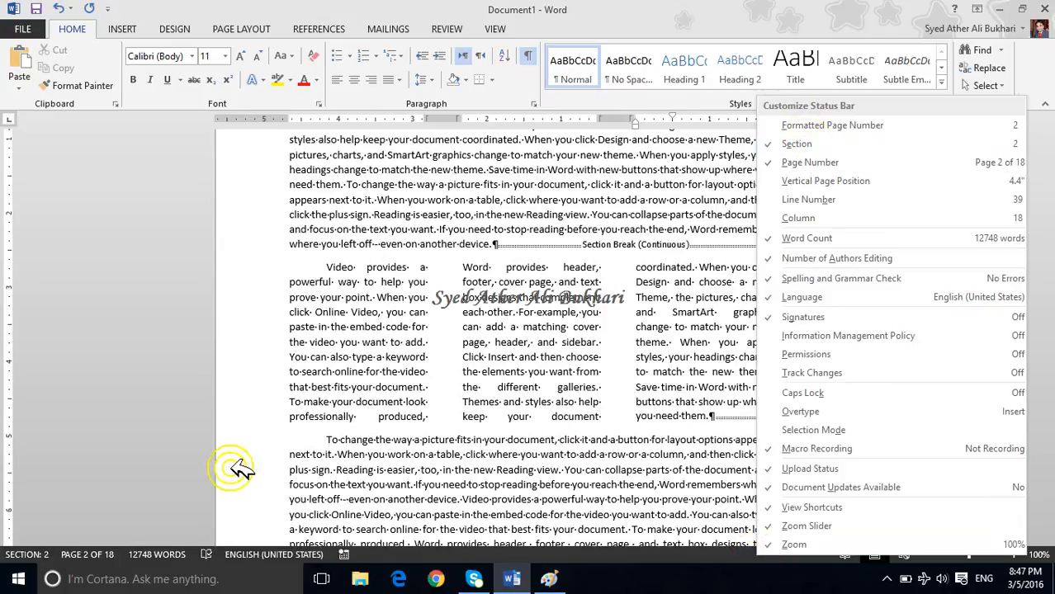
{"action": "left_click", "coordinate": [42, 555]}
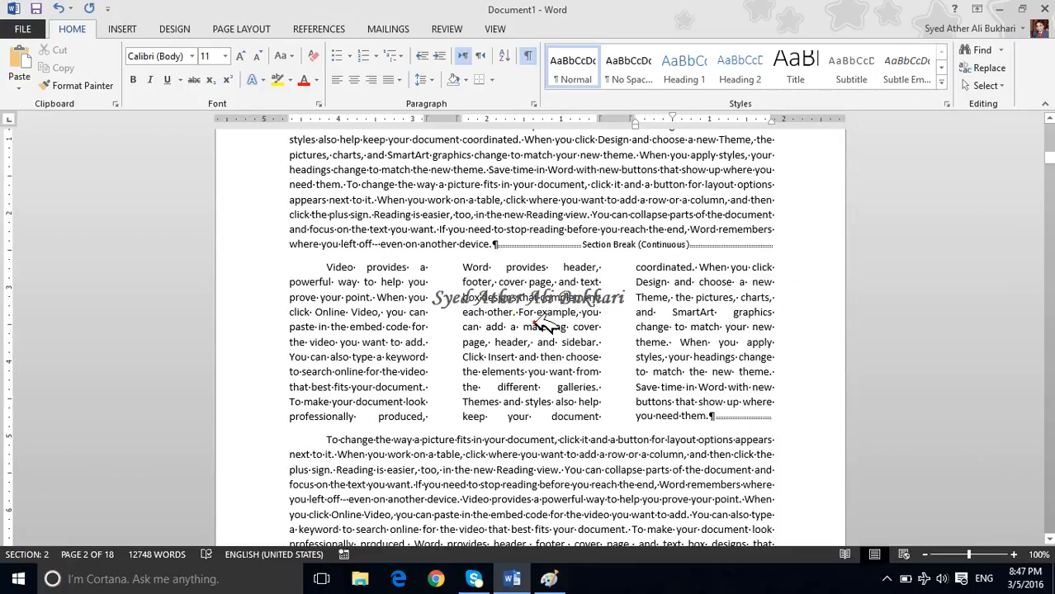
{"action": "left_click", "coordinate": [475, 160]}
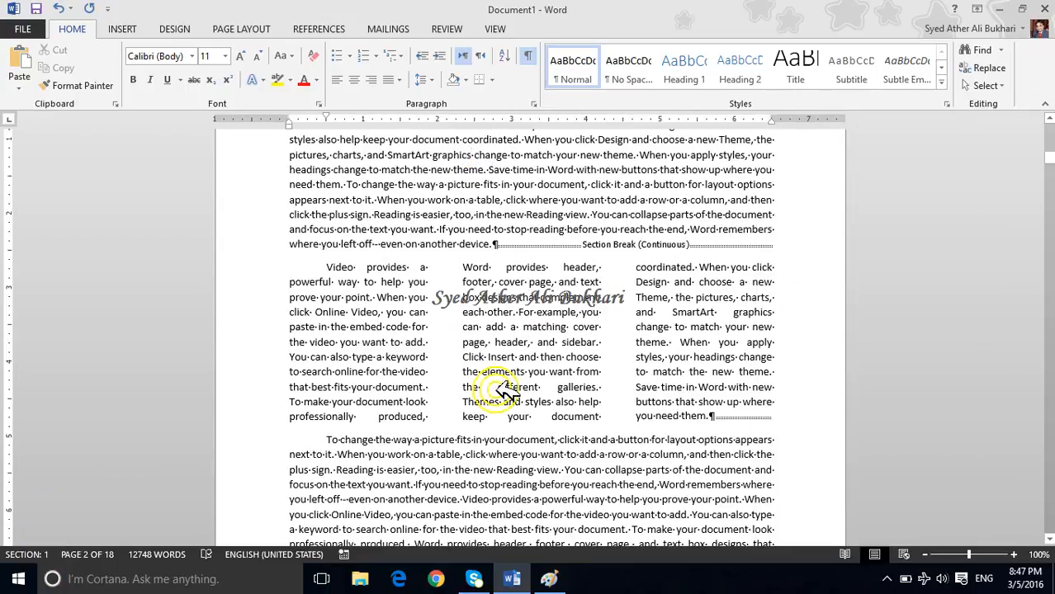
{"action": "left_click", "coordinate": [520, 488]}
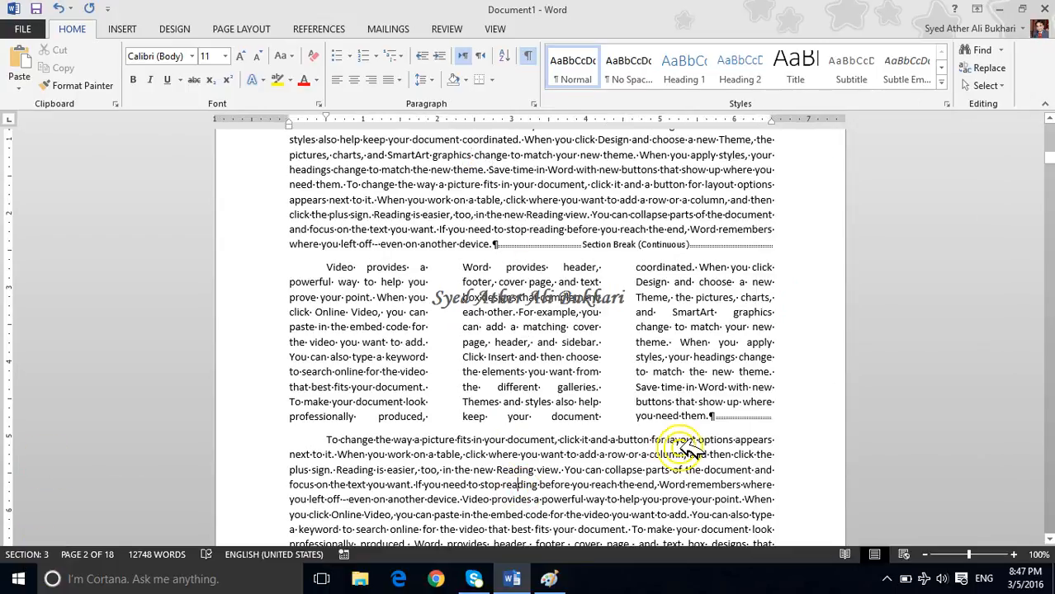
{"action": "left_click", "coordinate": [712, 413]}
{"action": "left_click", "coordinate": [722, 416]}
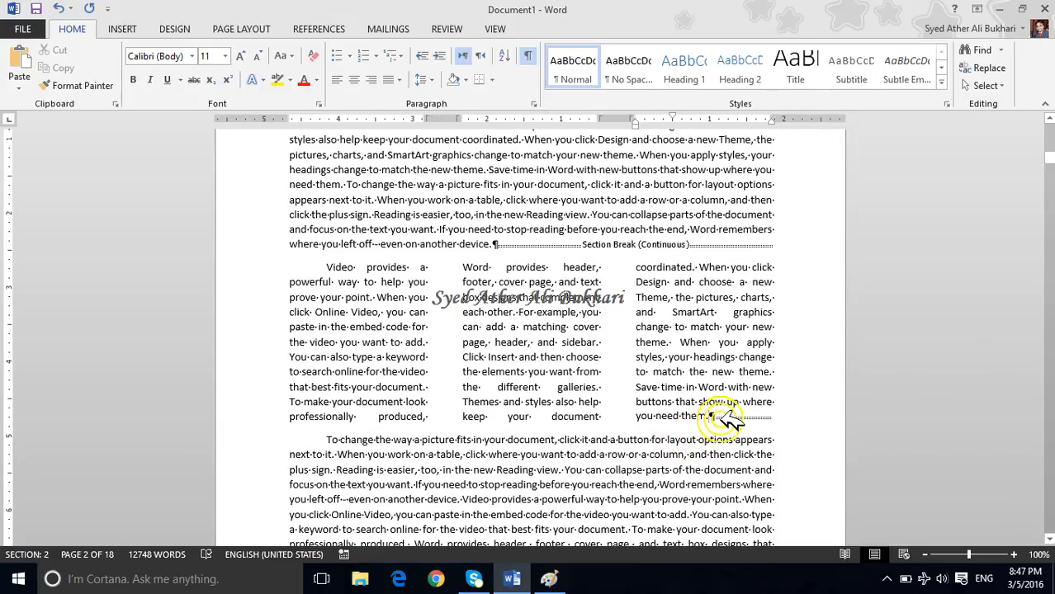
Try deleting the section breaks after and before the three-column paragraph on page 2, undoing each deletion
{"action": "key", "text": "Delete"}
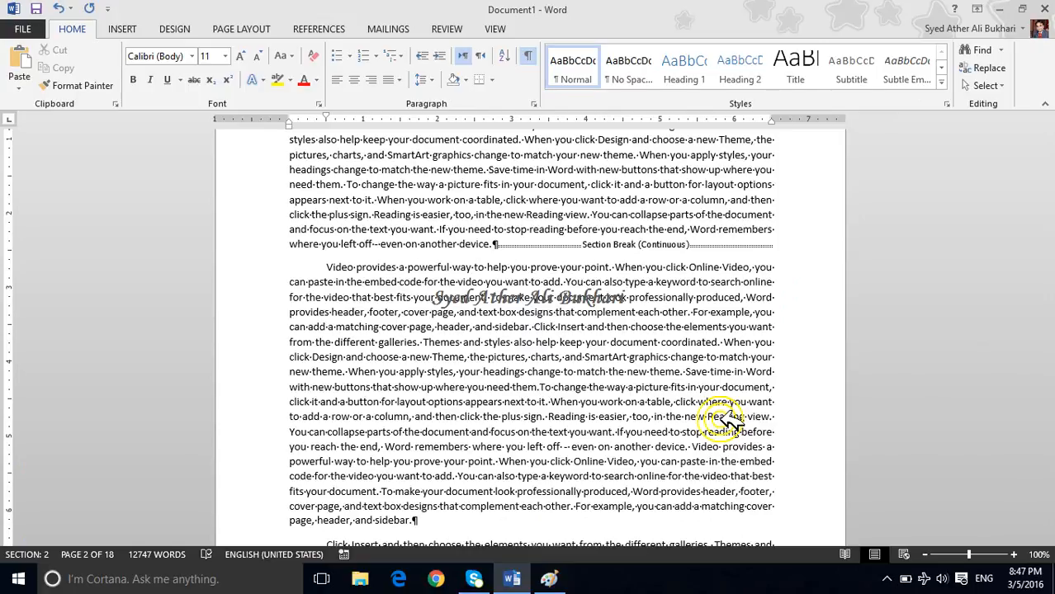
{"action": "key", "text": "ctrl+z"}
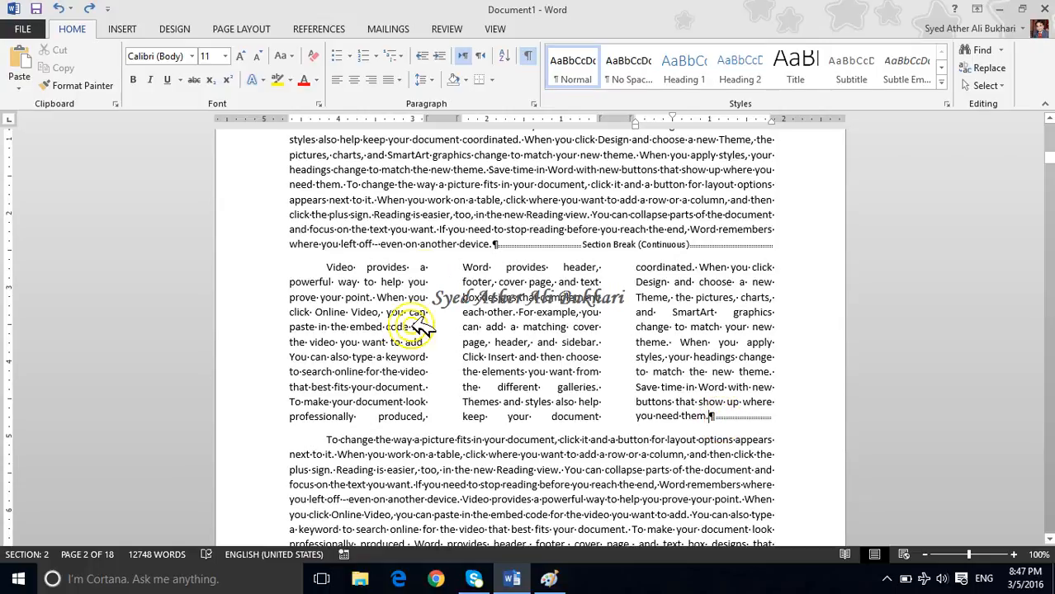
{"action": "left_click", "coordinate": [499, 245]}
{"action": "left_click", "coordinate": [499, 245]}
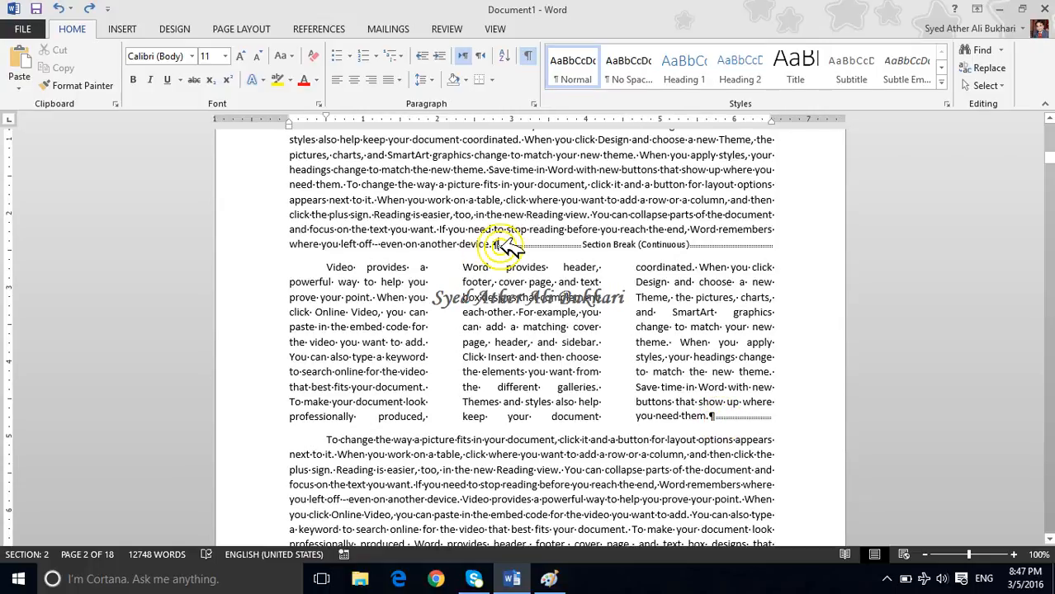
{"action": "key", "text": "Delete"}
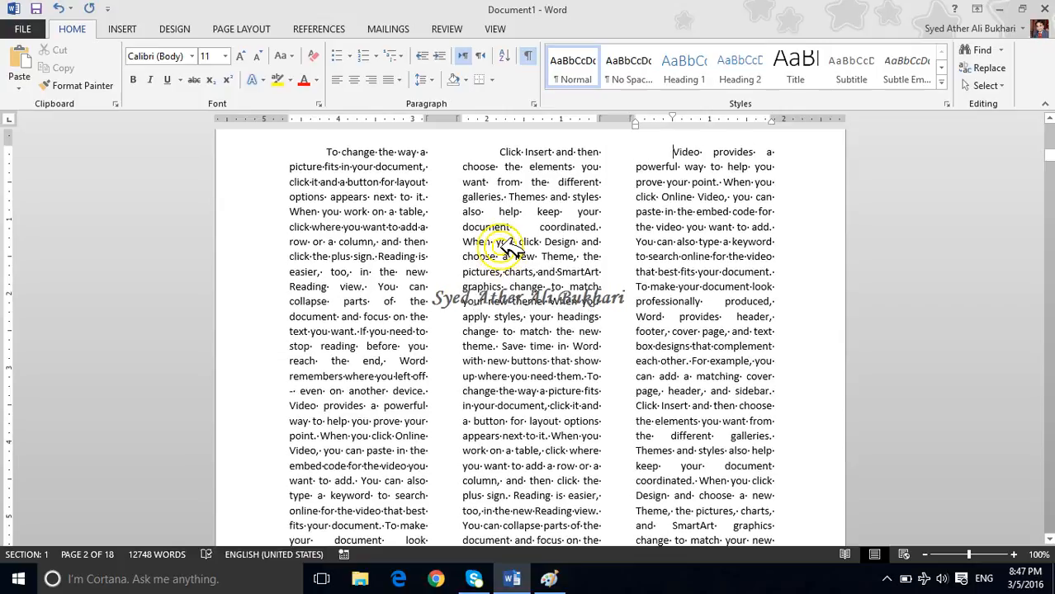
{"action": "key", "text": "ctrl+z"}
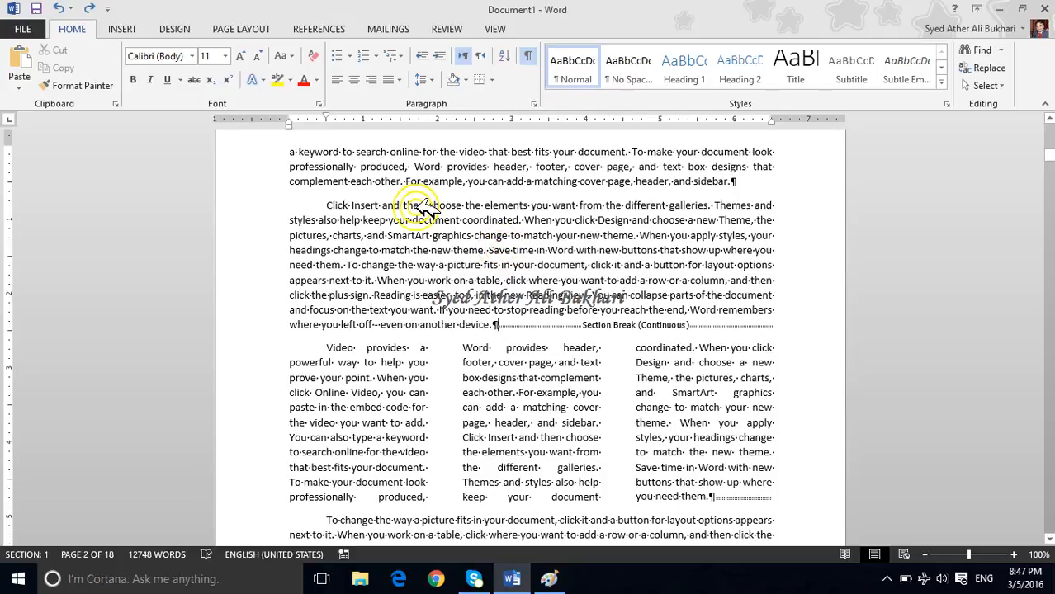
Select the middle paragraph on page 4 that begins with "Video provides a powerful way"
{"action": "scroll", "coordinate": [437, 235], "scroll_direction": "down", "scroll_amount": 3}
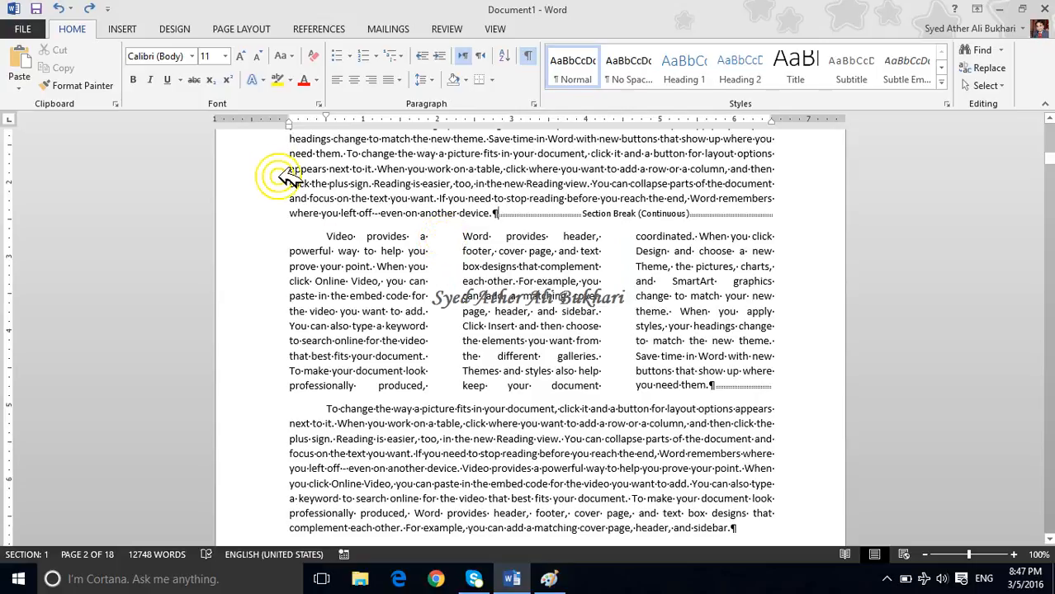
{"action": "left_click", "coordinate": [252, 29]}
{"action": "left_click", "coordinate": [153, 79]}
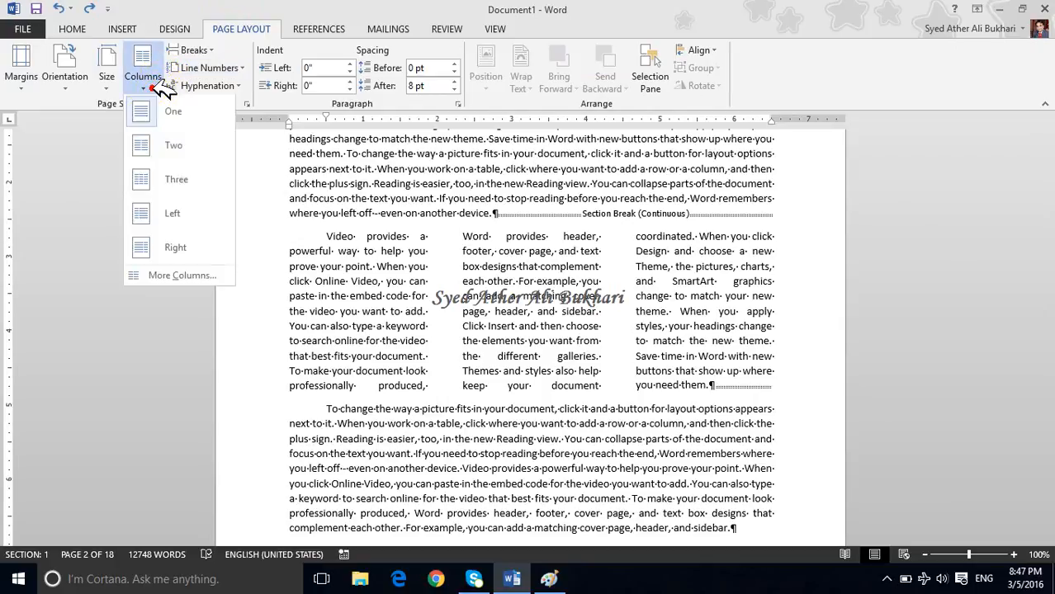
{"action": "left_click", "coordinate": [323, 251]}
{"action": "scroll", "coordinate": [363, 278], "scroll_direction": "down", "scroll_amount": 10}
{"action": "scroll", "coordinate": [370, 278], "scroll_direction": "down", "scroll_amount": 15}
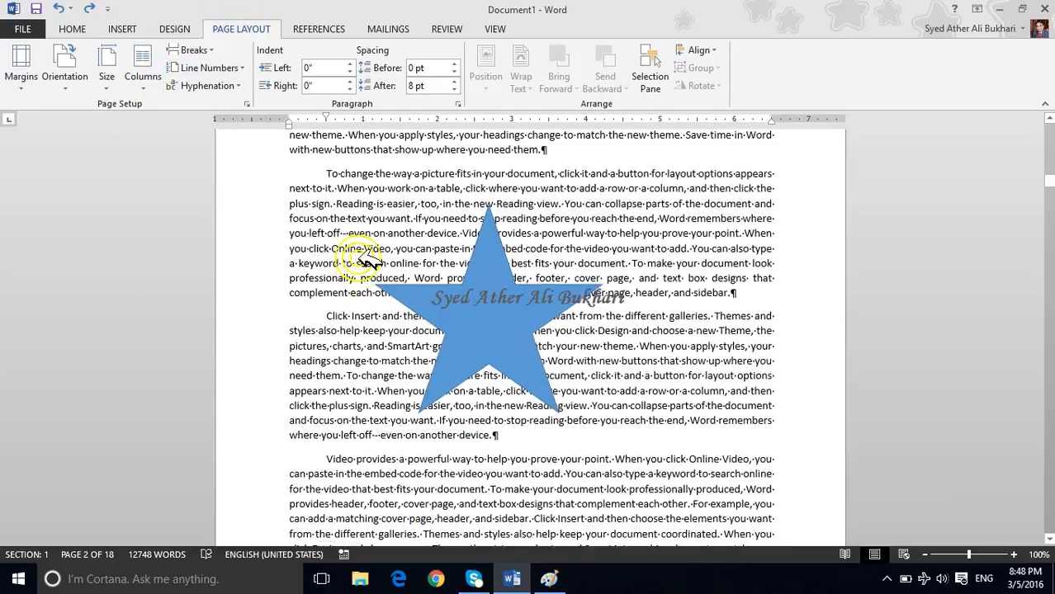
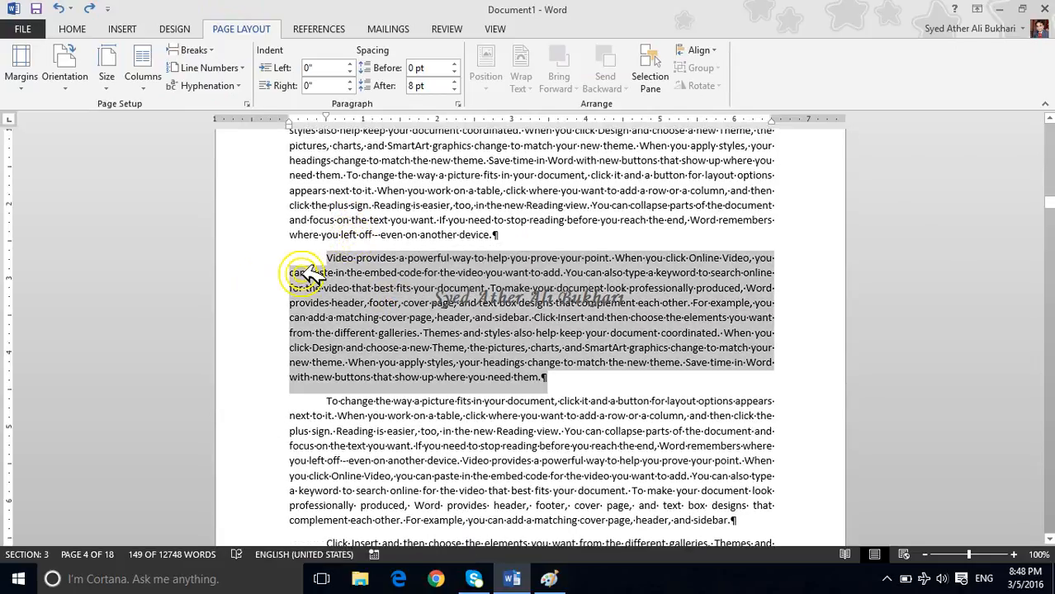
{"action": "left_click", "coordinate": [147, 89]}
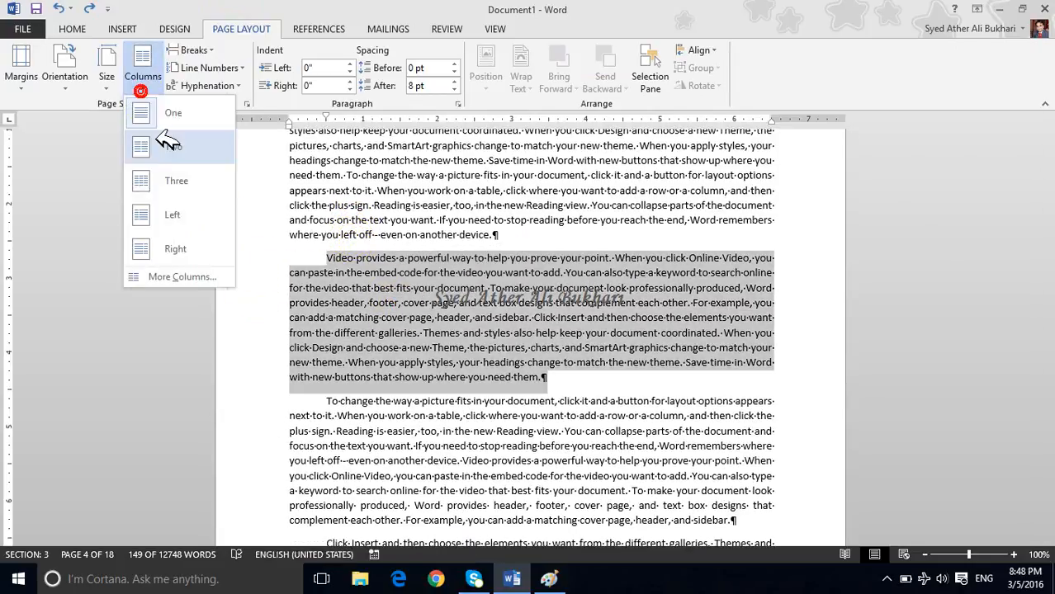
{"action": "left_click", "coordinate": [169, 274]}
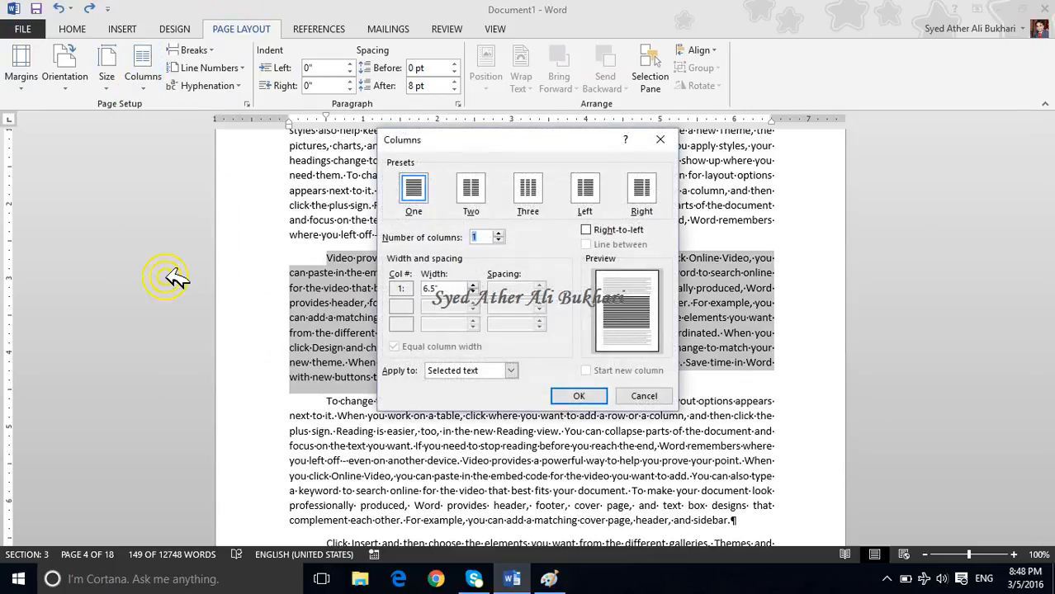
{"action": "key", "text": "Escape"}
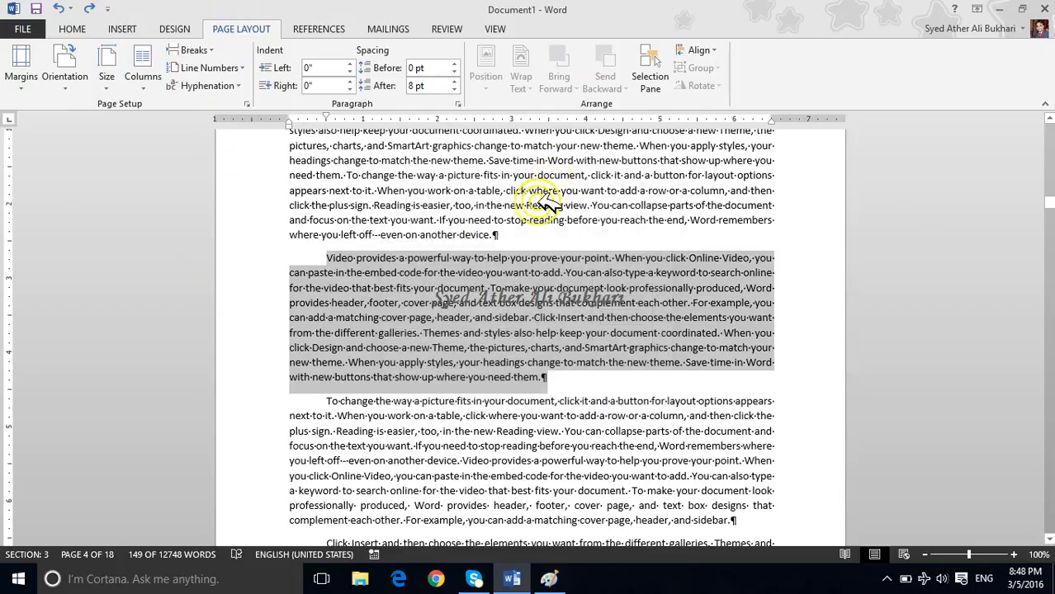
Bring up the detailed column settings for the selected page 4 paragraph and choose the Left preset
{"action": "key", "text": "alt"}
{"action": "key", "text": "o"}
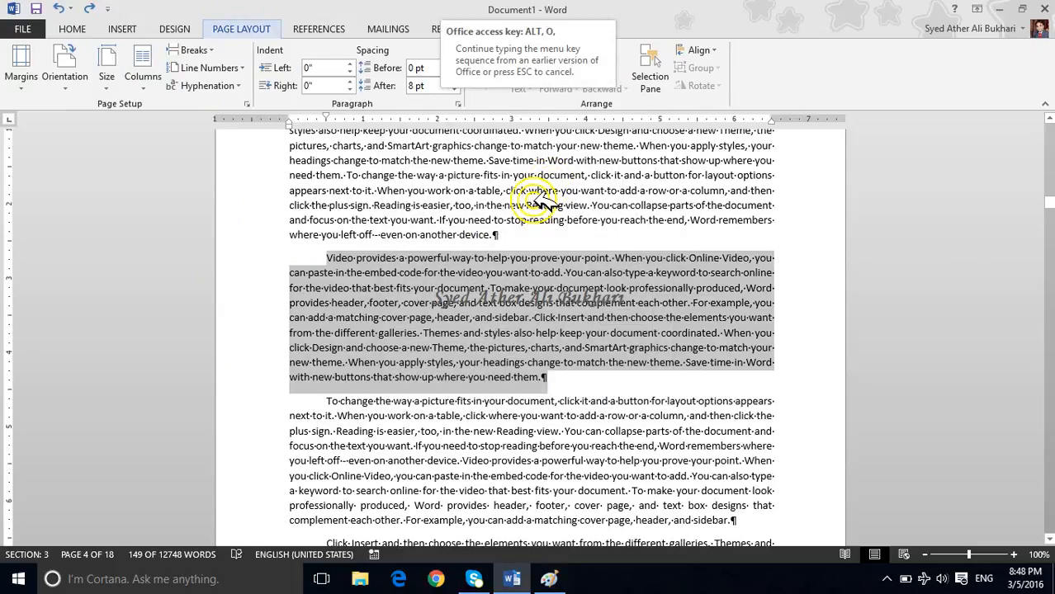
{"action": "key", "text": "c"}
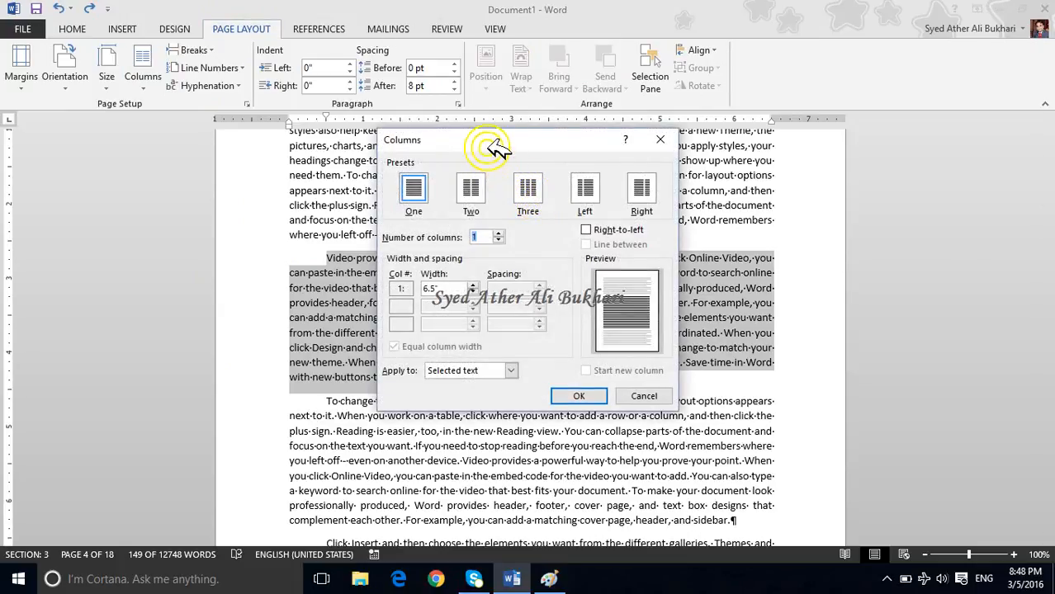
{"action": "left_click_drag", "start_coordinate": [498, 147], "coordinate": [494, 165]}
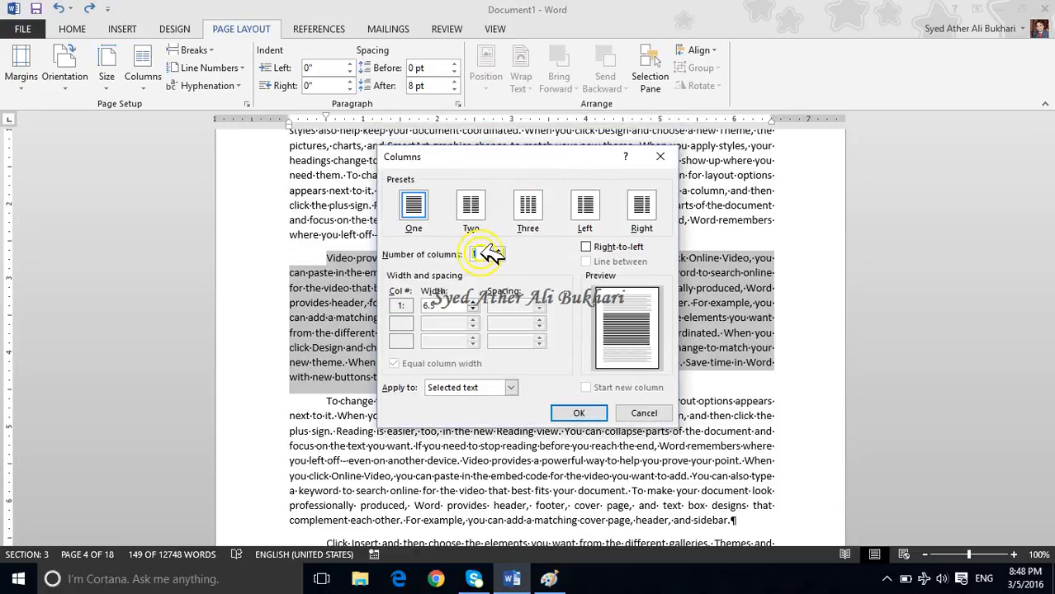
{"action": "left_click", "coordinate": [410, 160]}
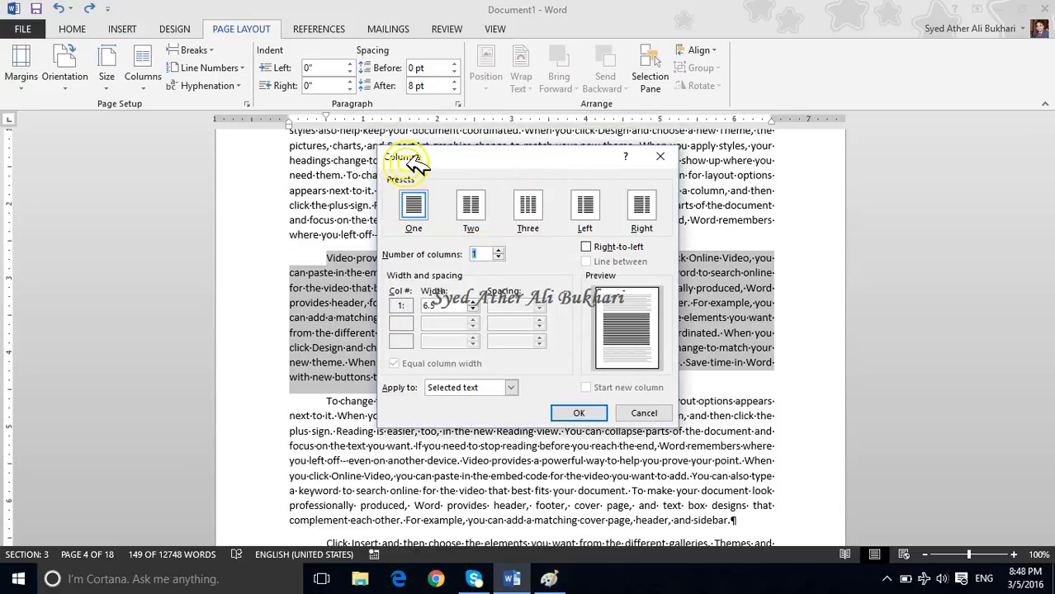
{"action": "left_click", "coordinate": [477, 208]}
{"action": "left_click", "coordinate": [584, 205]}
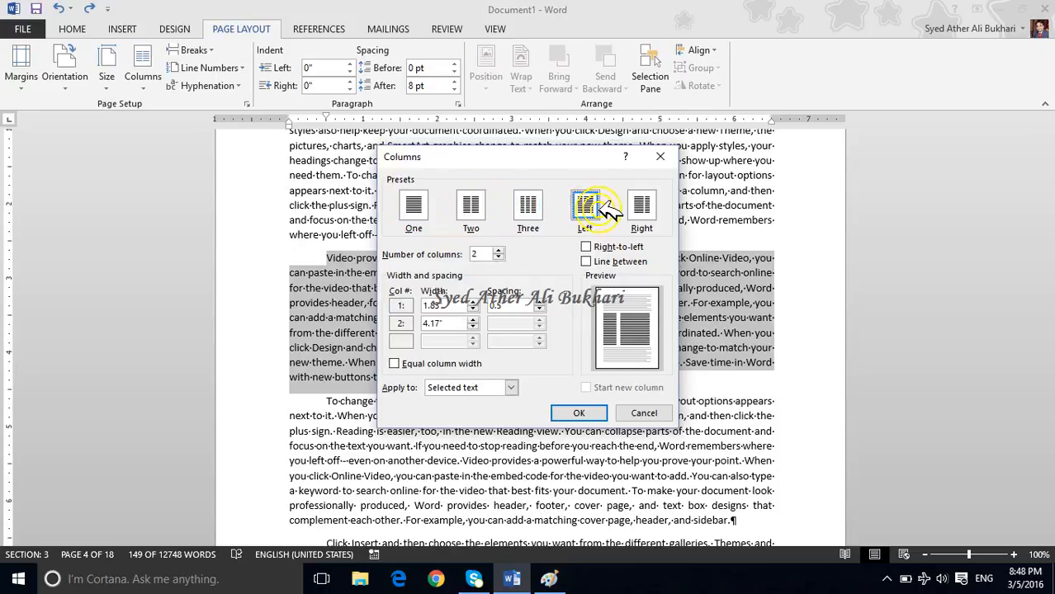
Set the number of columns to 4 and apply it to the selected text
{"action": "left_click", "coordinate": [499, 250]}
{"action": "left_click", "coordinate": [498, 250]}
{"action": "left_click", "coordinate": [498, 258]}
{"action": "left_click", "coordinate": [499, 258]}
{"action": "left_click", "coordinate": [498, 251]}
{"action": "left_click", "coordinate": [498, 250]}
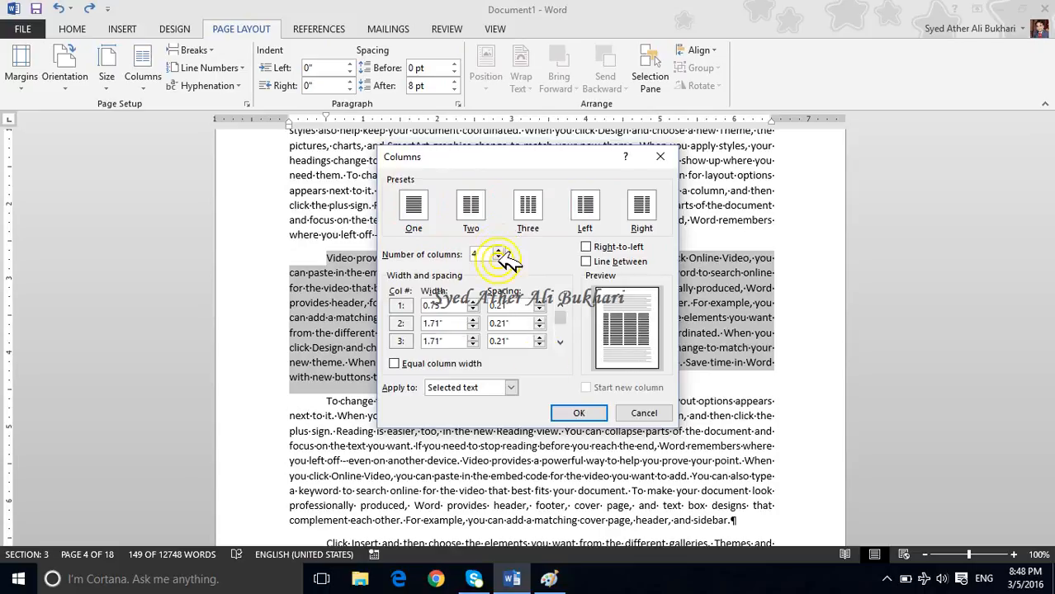
{"action": "left_click", "coordinate": [588, 413]}
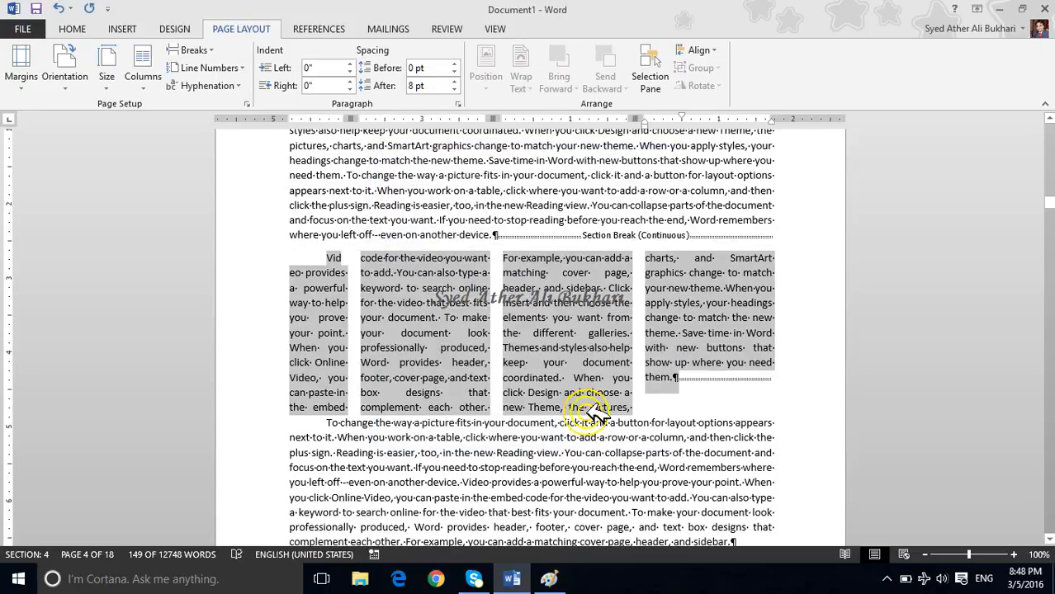
Reopen the detailed column settings for the four-column paragraph and turn on equal column width
{"action": "left_click", "coordinate": [142, 70]}
{"action": "left_click", "coordinate": [182, 277]}
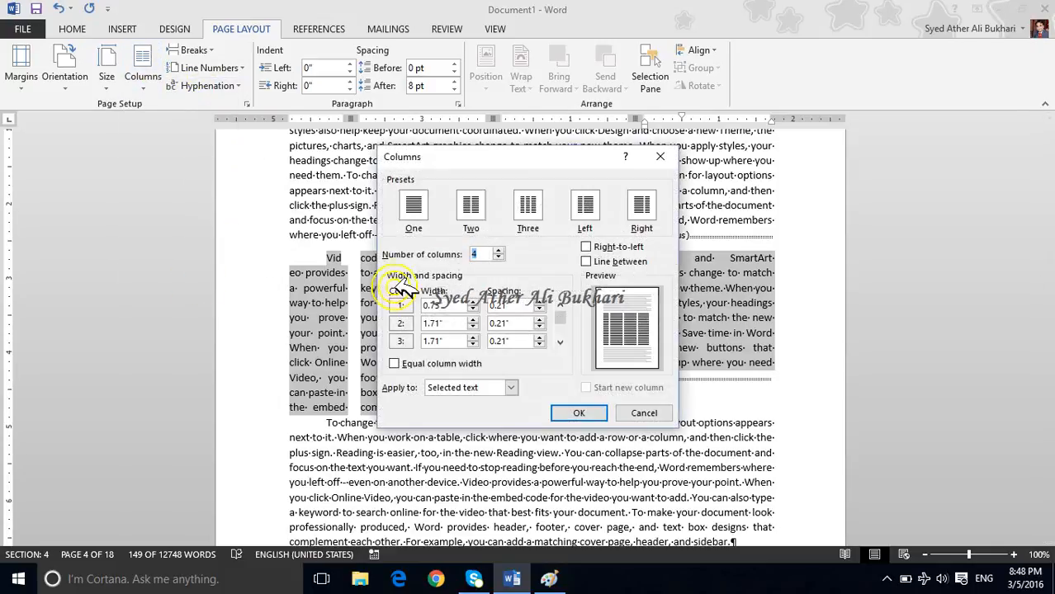
{"action": "left_click", "coordinate": [395, 364]}
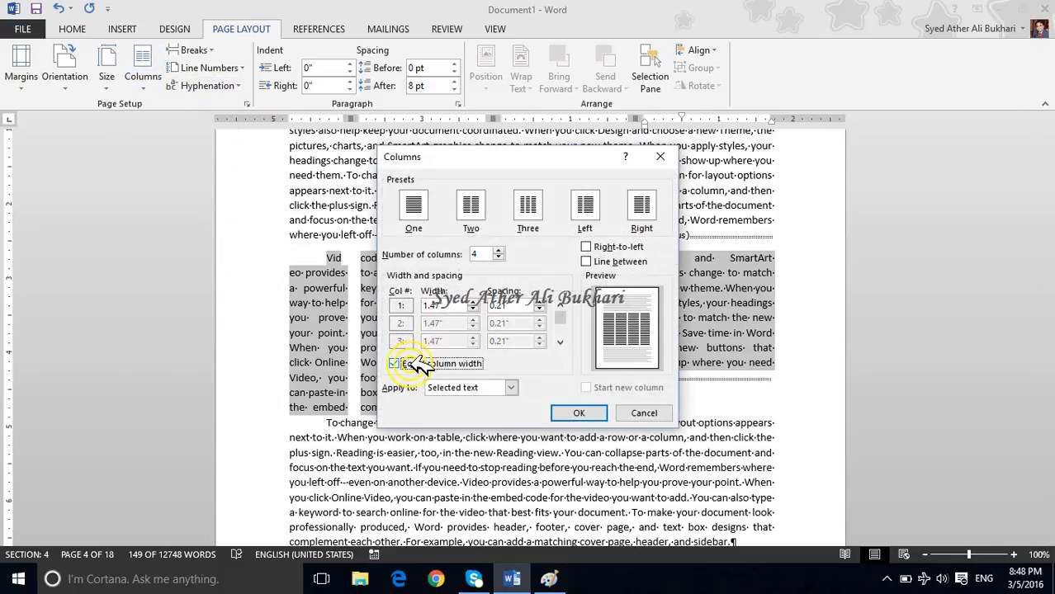
{"action": "left_click_drag", "start_coordinate": [464, 169], "coordinate": [425, 77]}
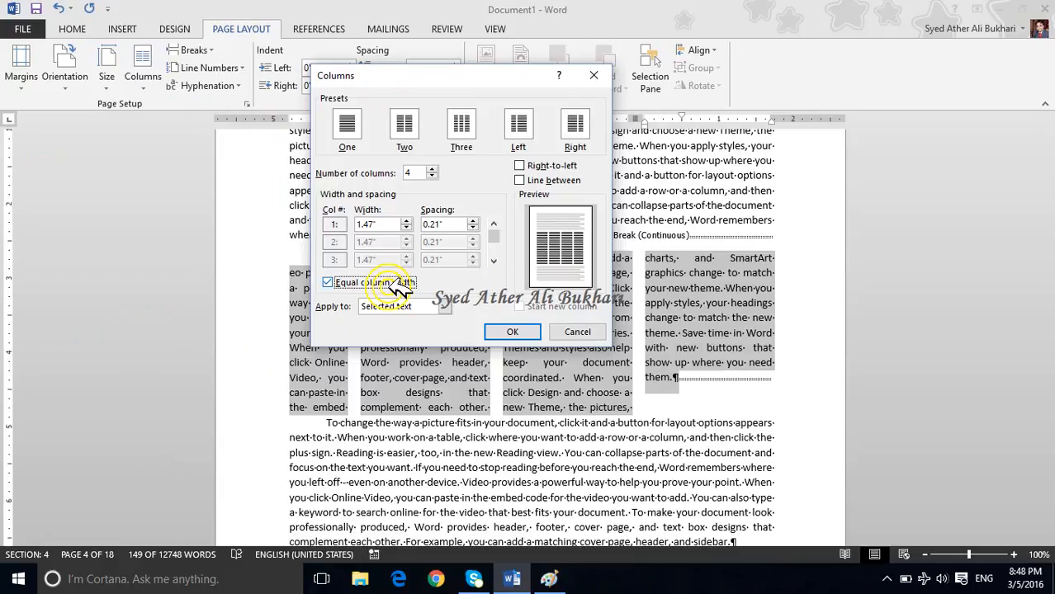
Turn off equal column width, set the width of all four columns to 1.5", and apply the settings
{"action": "left_click", "coordinate": [391, 283]}
{"action": "left_click", "coordinate": [406, 221]}
{"action": "left_click", "coordinate": [406, 221]}
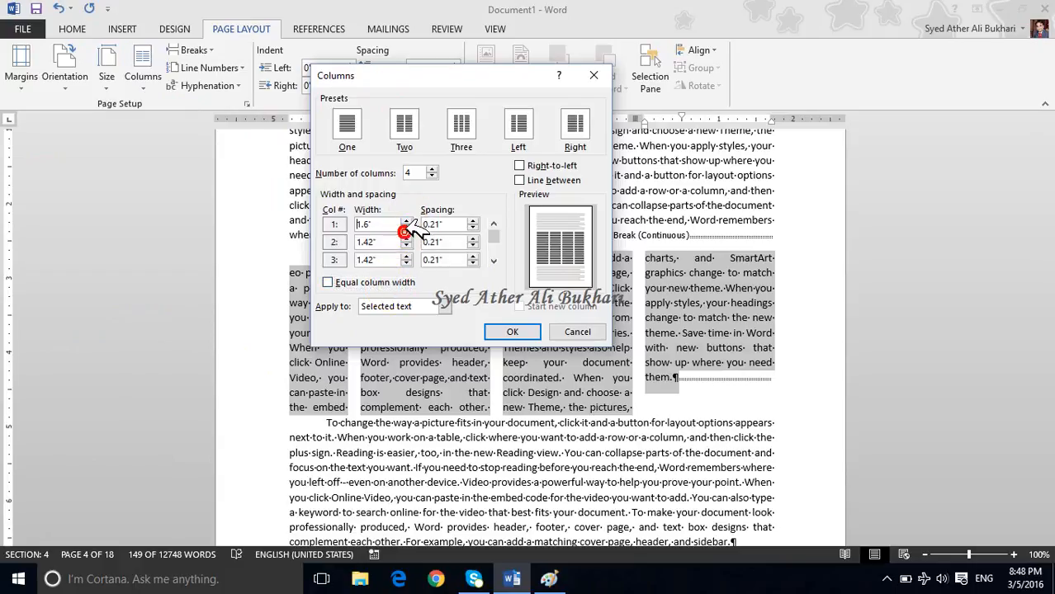
{"action": "left_click", "coordinate": [406, 238]}
{"action": "left_click", "coordinate": [406, 239]}
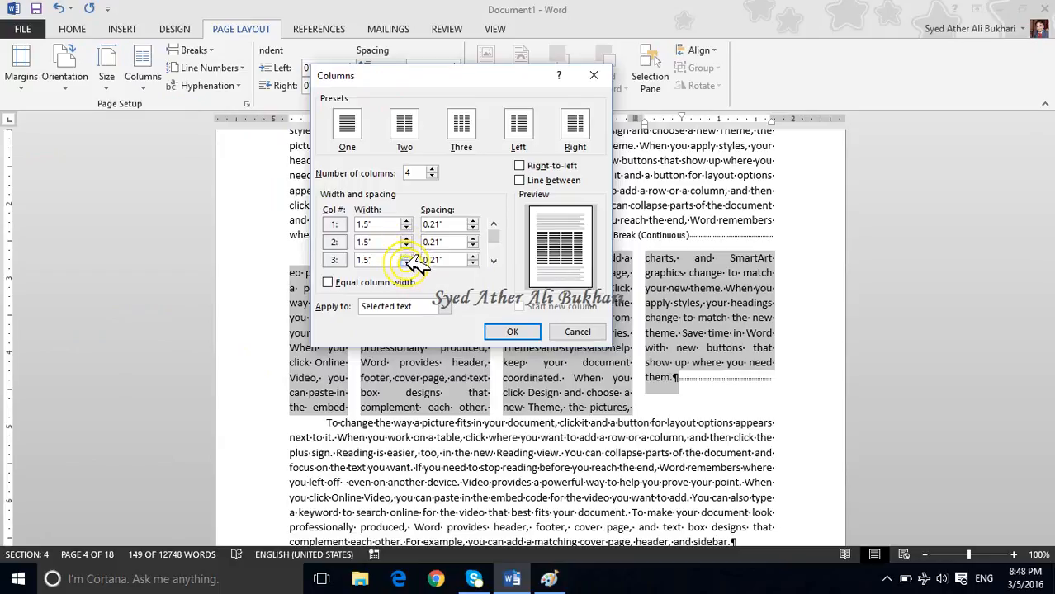
{"action": "left_click", "coordinate": [494, 258]}
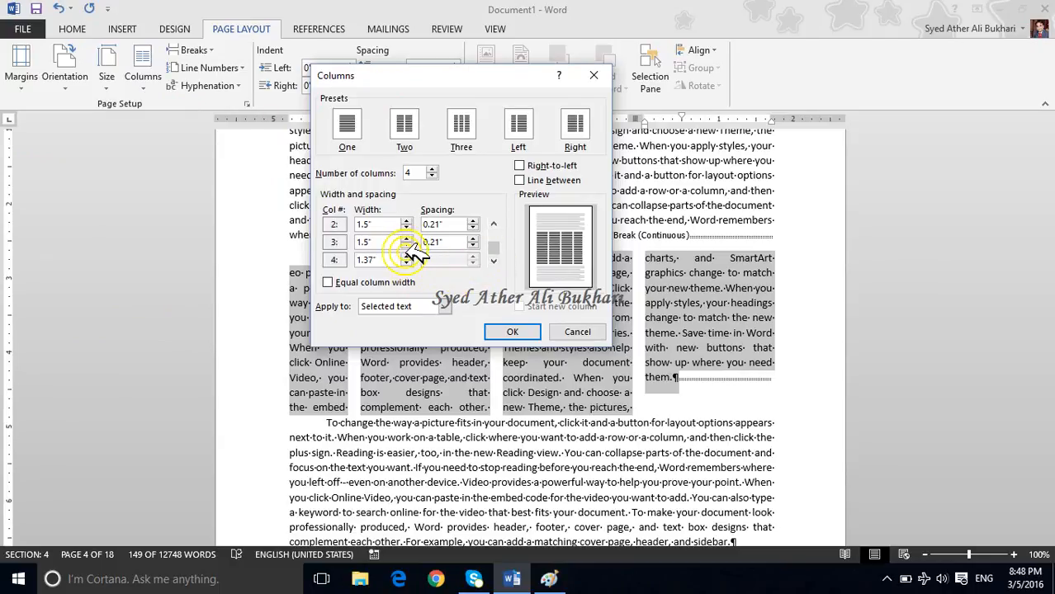
{"action": "left_click", "coordinate": [492, 261]}
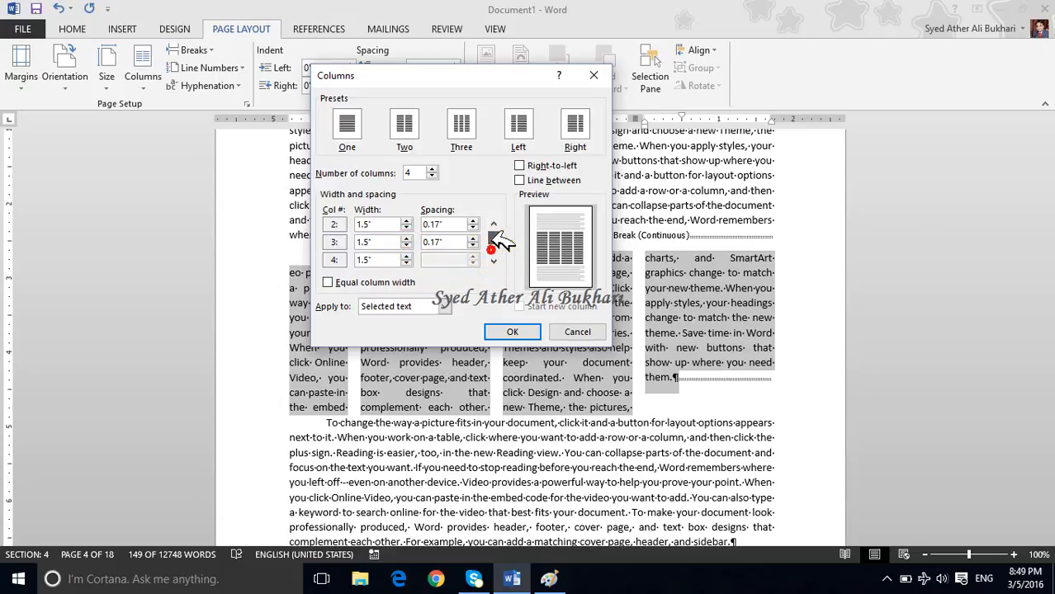
{"action": "left_click", "coordinate": [518, 330]}
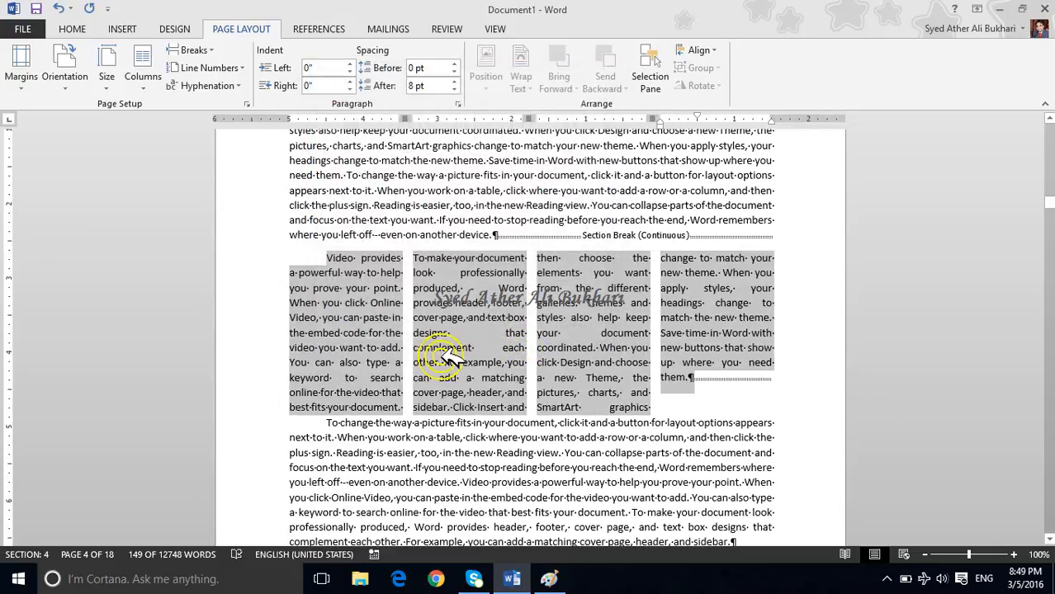
Add a line between the four columns of the selected paragraph
{"action": "left_click", "coordinate": [143, 76]}
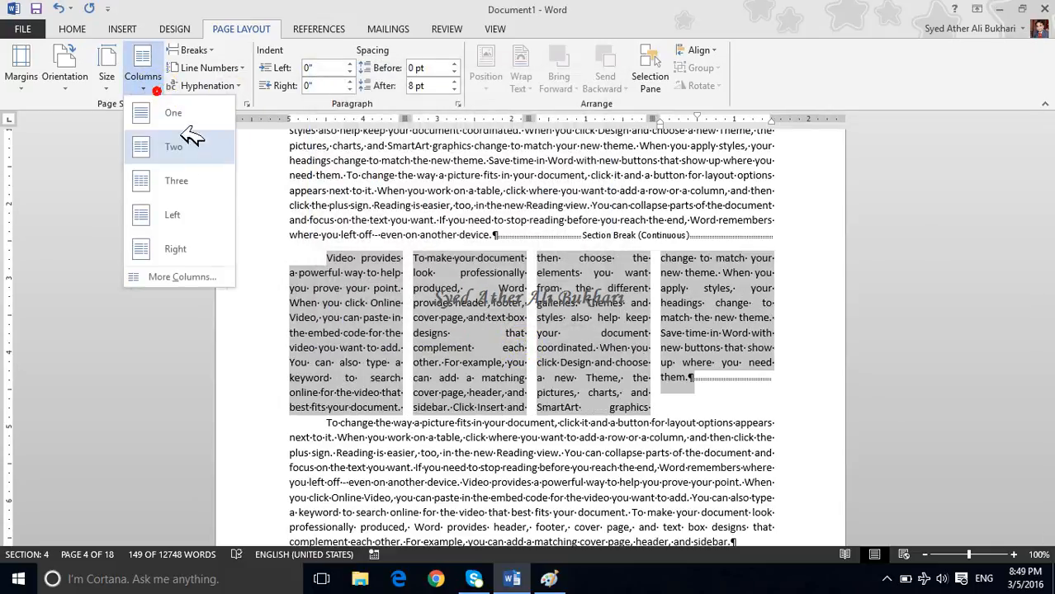
{"action": "left_click", "coordinate": [217, 274]}
{"action": "left_click", "coordinate": [545, 182]}
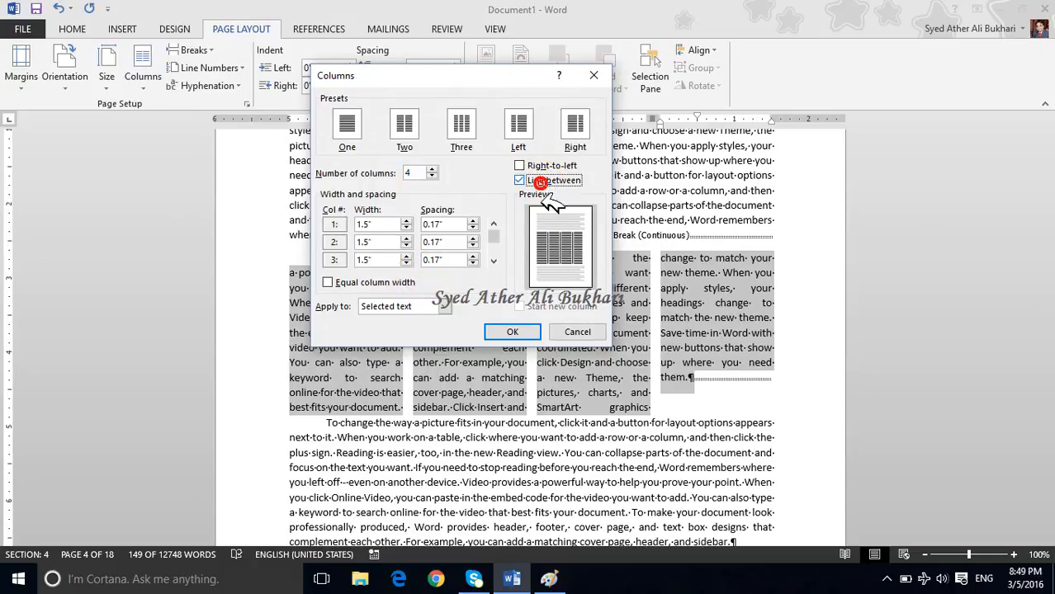
{"action": "left_click", "coordinate": [524, 331]}
Try the Right-to-left column option and review the Apply to choices, keeping Selected text
{"action": "left_click", "coordinate": [141, 83]}
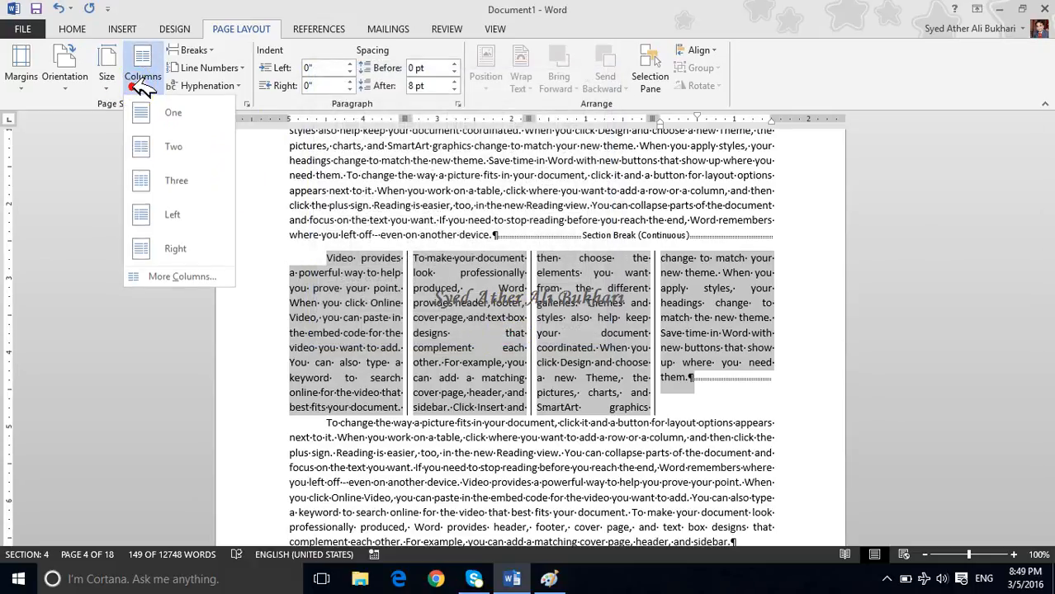
{"action": "left_click", "coordinate": [182, 275]}
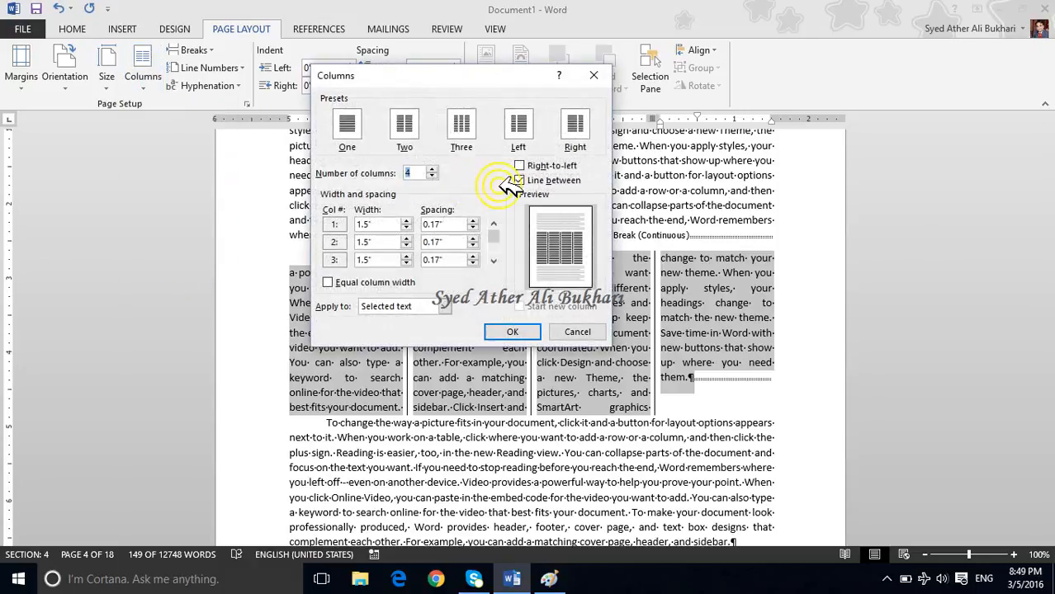
{"action": "left_click", "coordinate": [527, 165]}
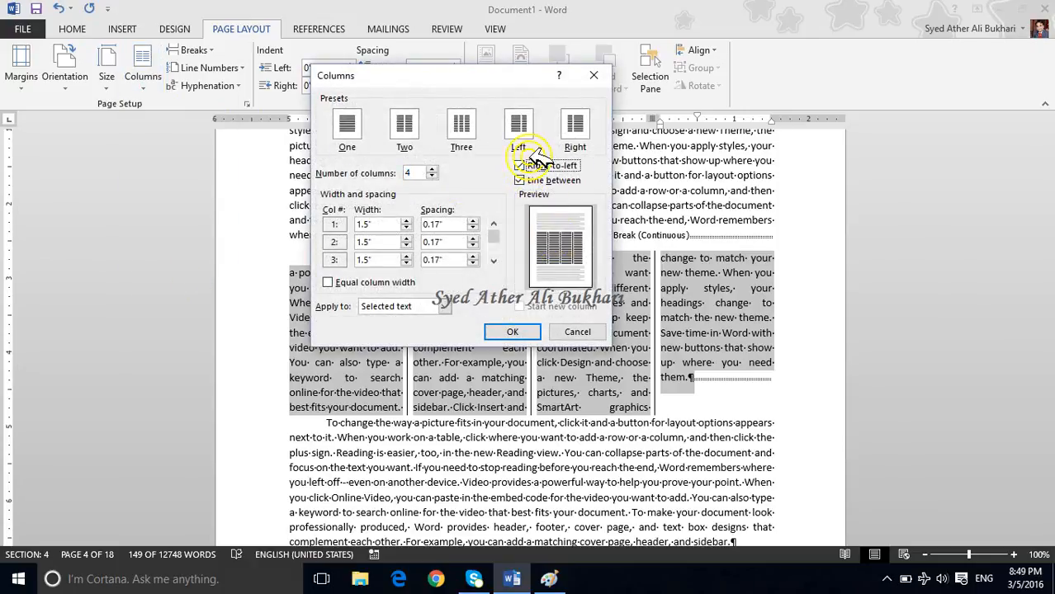
{"action": "left_click", "coordinate": [444, 306]}
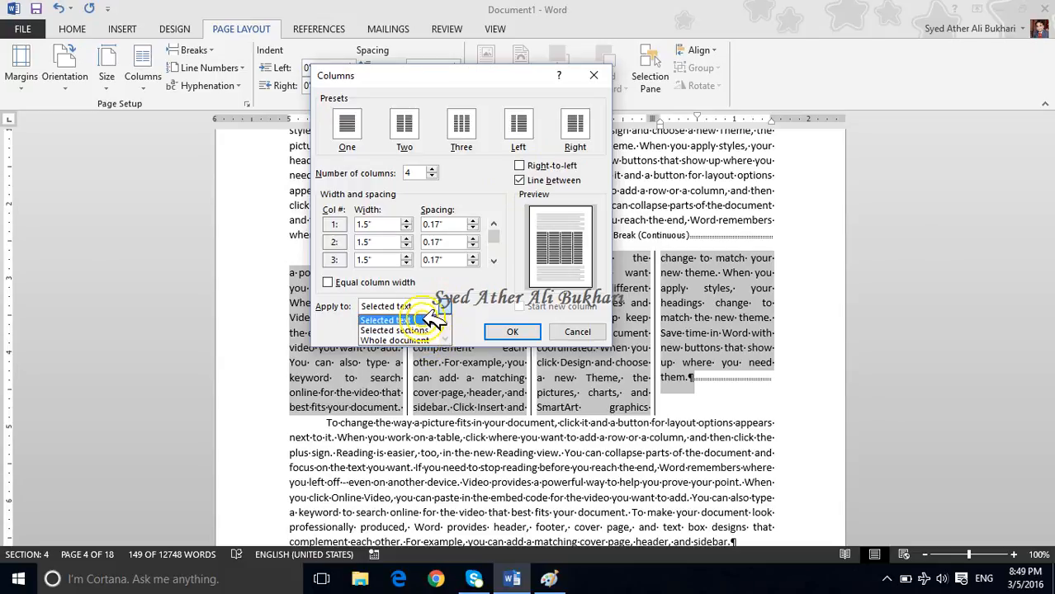
{"action": "left_click", "coordinate": [463, 324]}
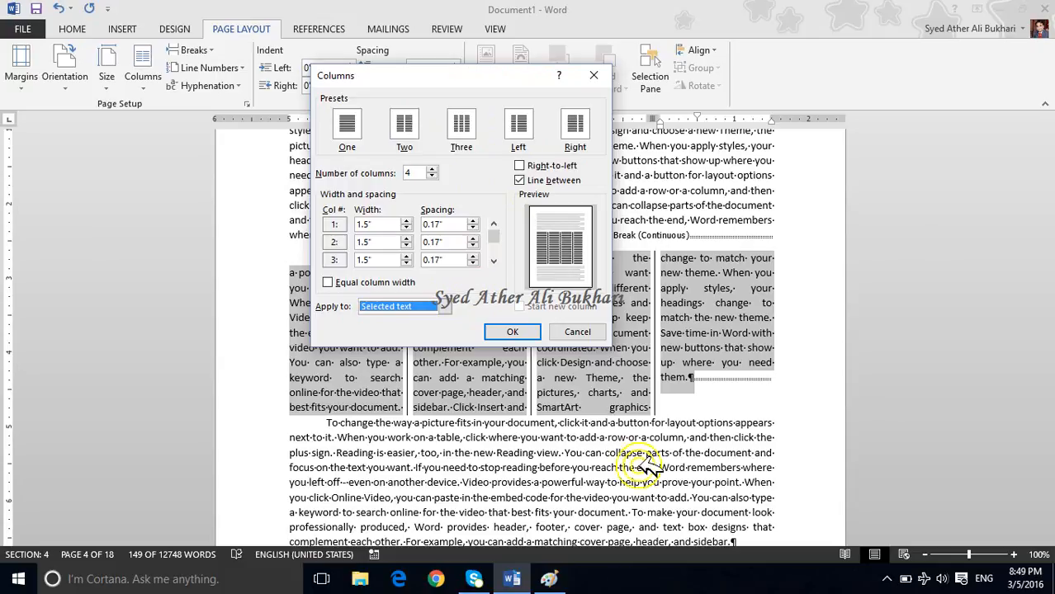
Consult Word Help from the column settings, retry its online connection, and close both the help and the settings
{"action": "left_click", "coordinate": [568, 77]}
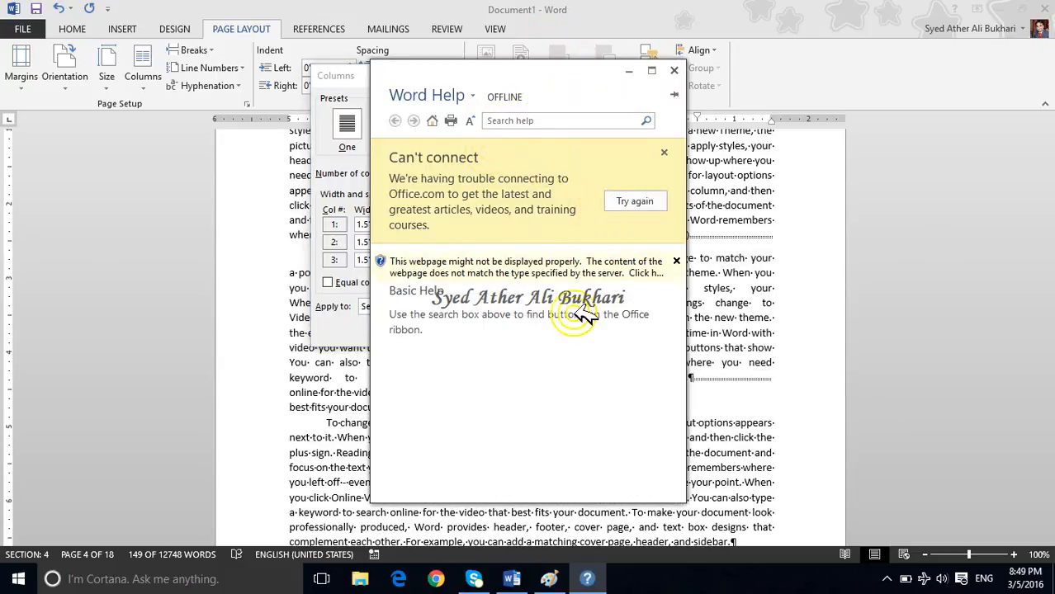
{"action": "left_click", "coordinate": [634, 202]}
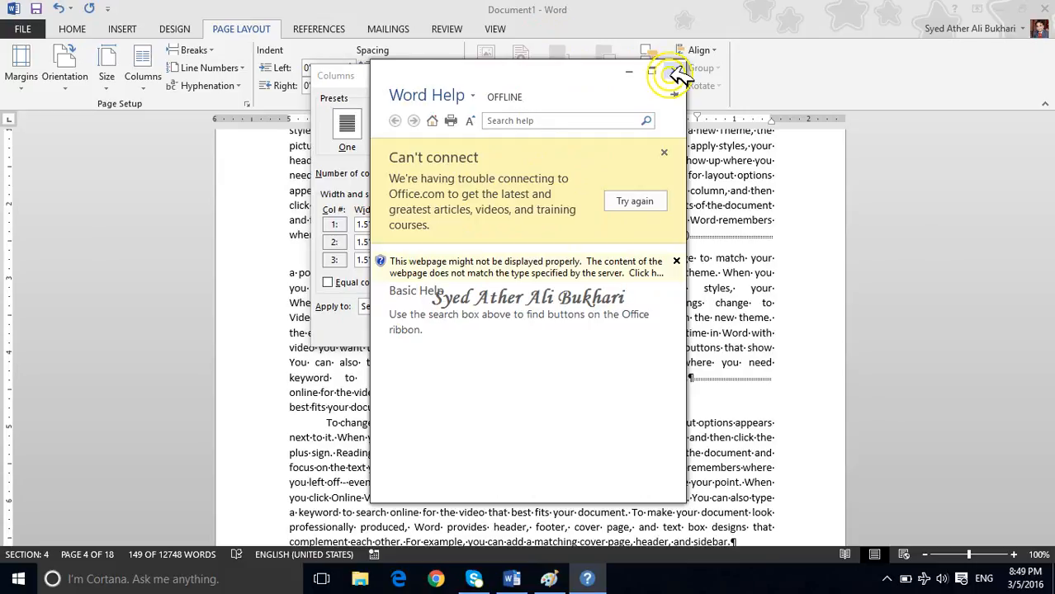
{"action": "left_click", "coordinate": [675, 73]}
{"action": "left_click", "coordinate": [605, 74]}
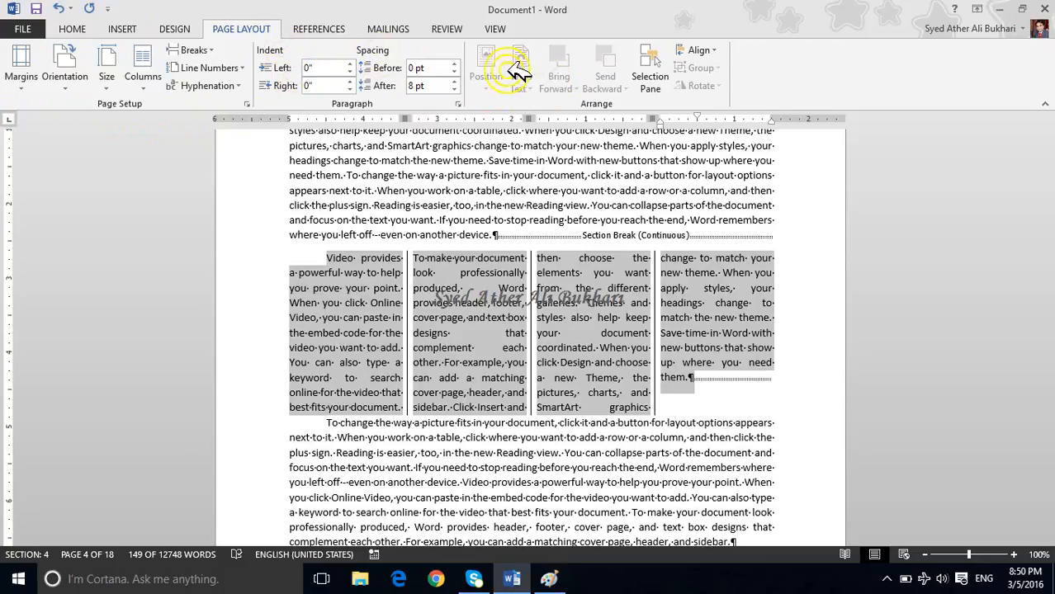
Show the Selection pane for the document's objects
{"action": "left_click", "coordinate": [651, 73]}
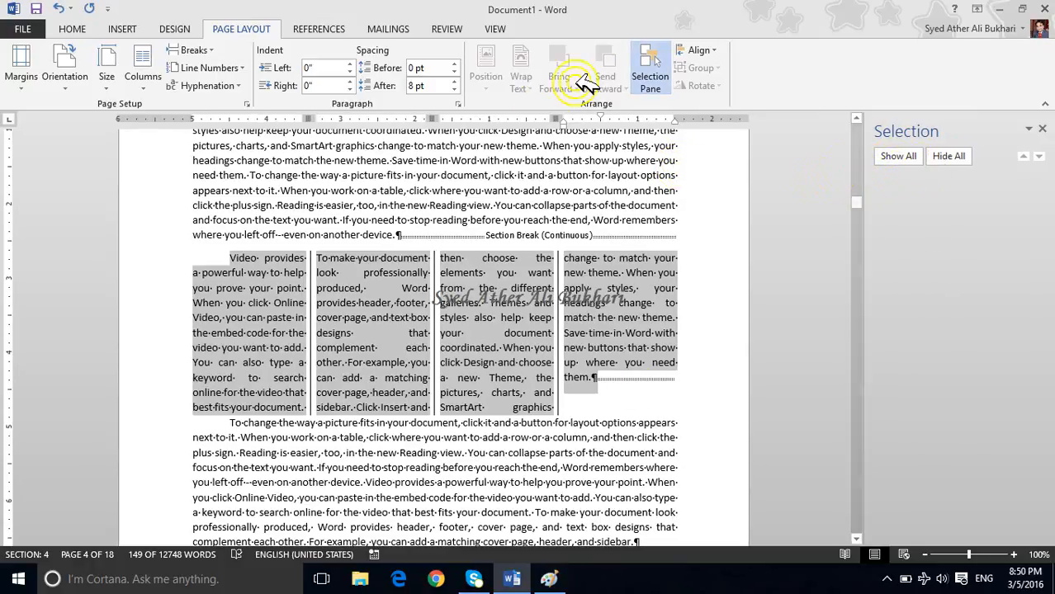
{"action": "left_click", "coordinate": [882, 578]}
{"action": "double_click", "coordinate": [862, 546]}
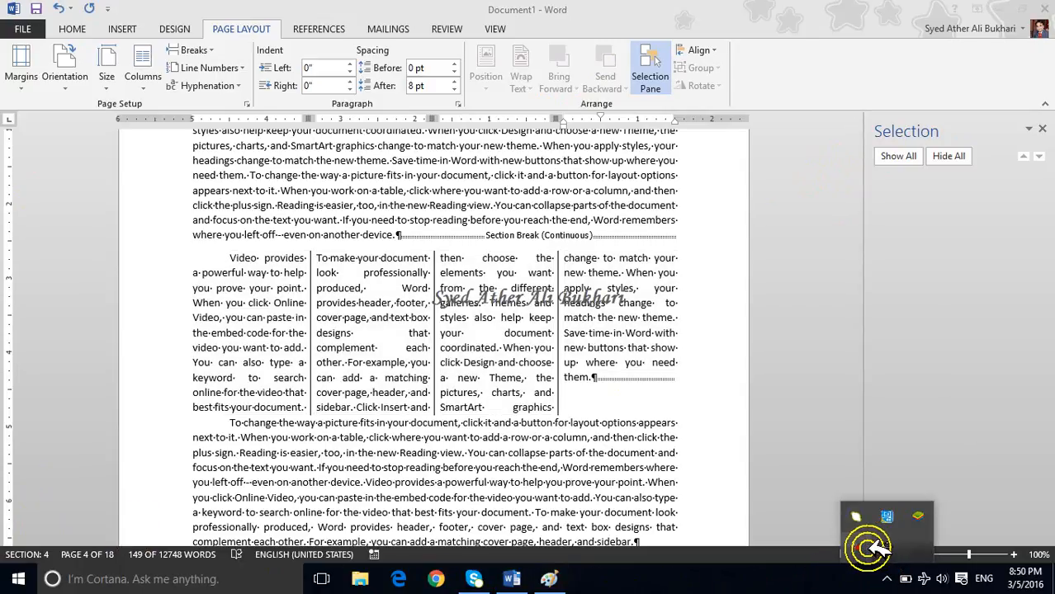